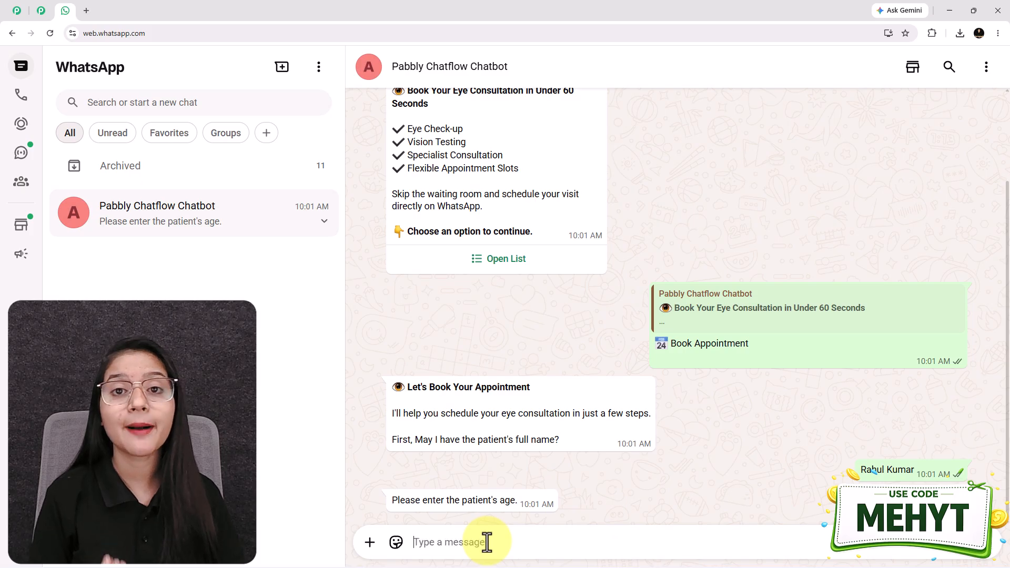
Answer the chatbot's two list questions with Specialist as the requirement and Cataract as the specialist to consult
click(507, 515)
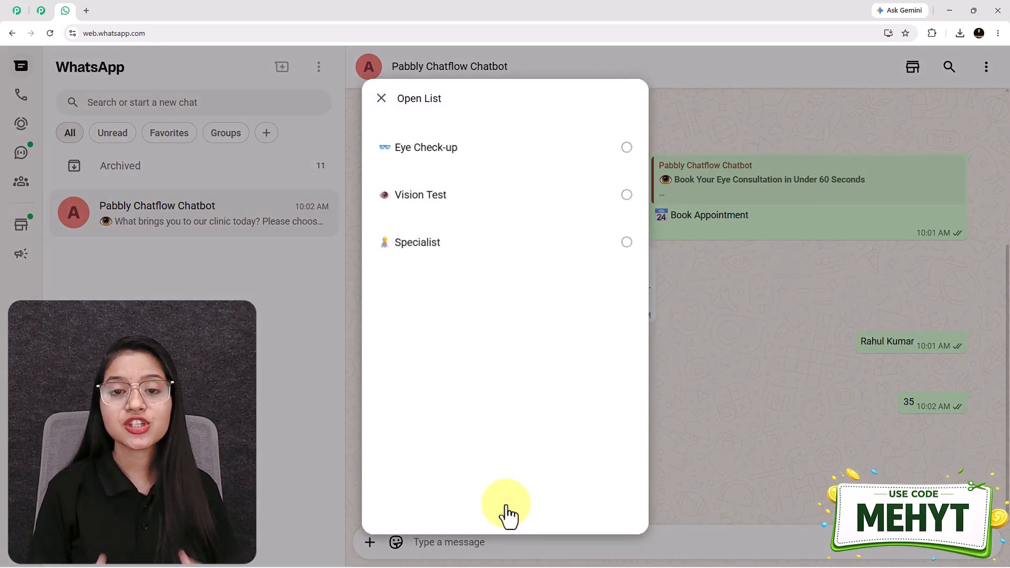
click(465, 257)
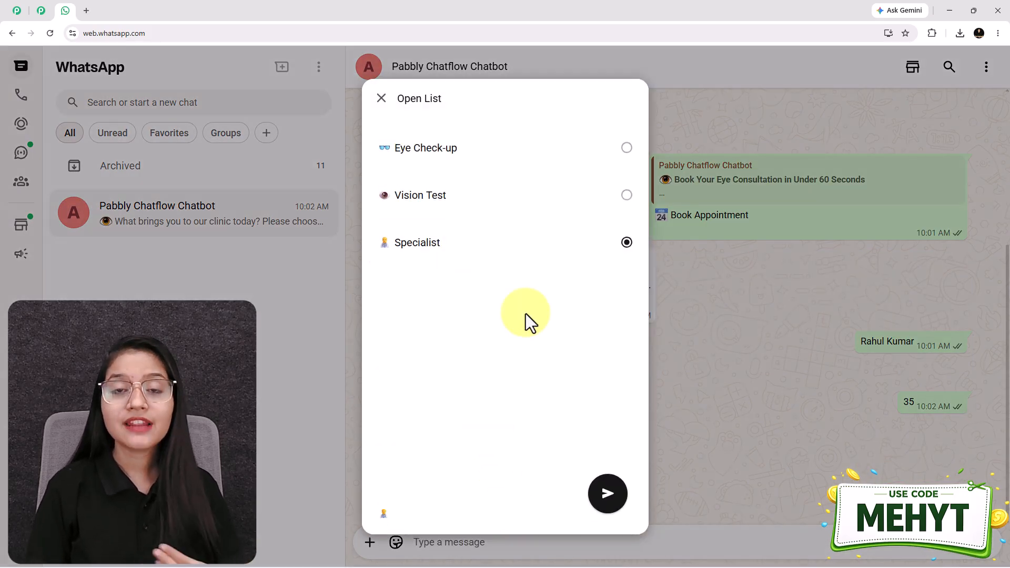
click(604, 491)
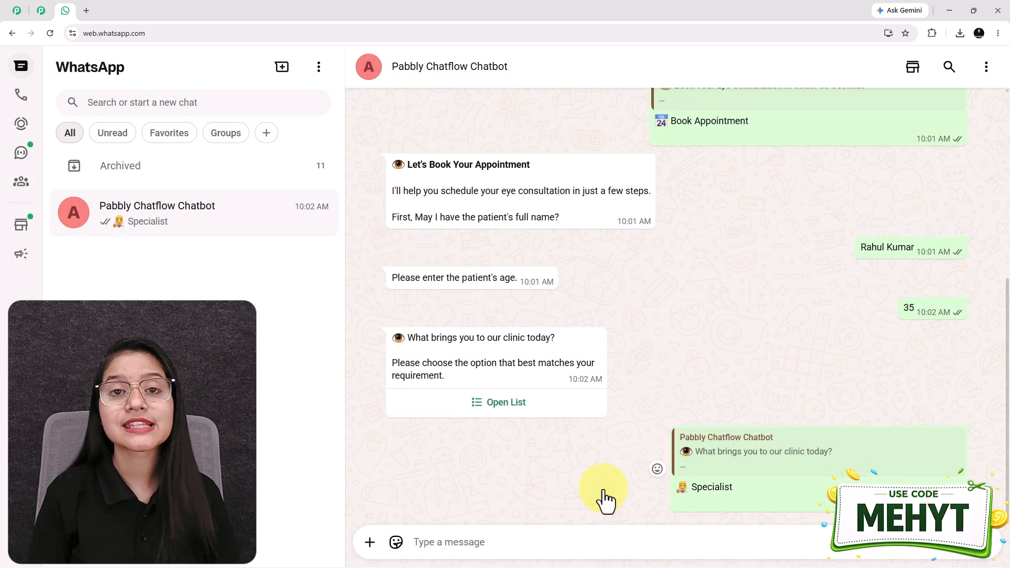
click(495, 497)
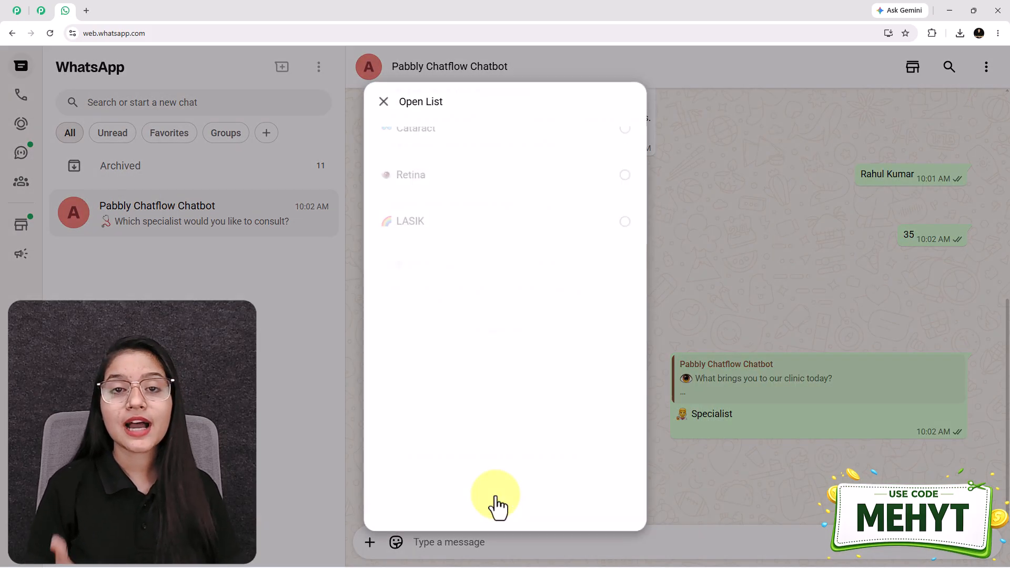
click(480, 150)
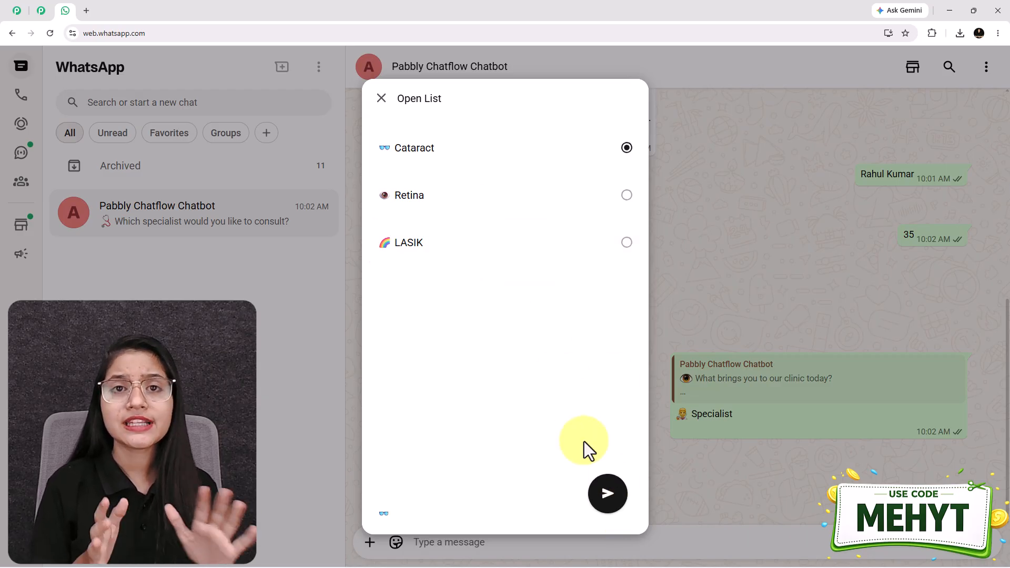
click(606, 497)
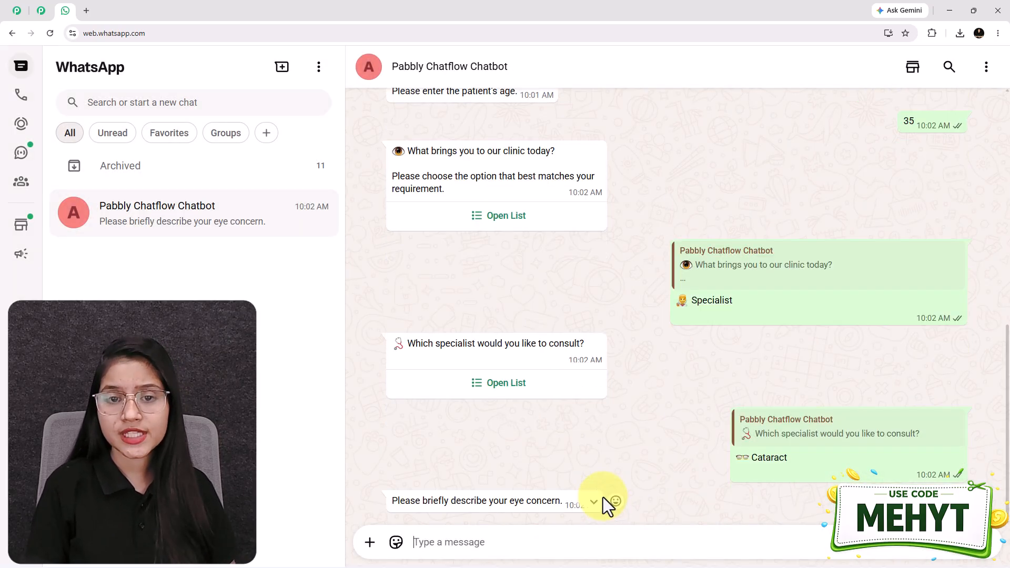
Describe the eye concern as blurry vision over the past few months with glare from bright lights, and send 22 Aug 2026 as the appointment date
text(My vision has become blurry over the past few months, especially while reading and driving at night. Bright lights also cause glare.)
key(Return)
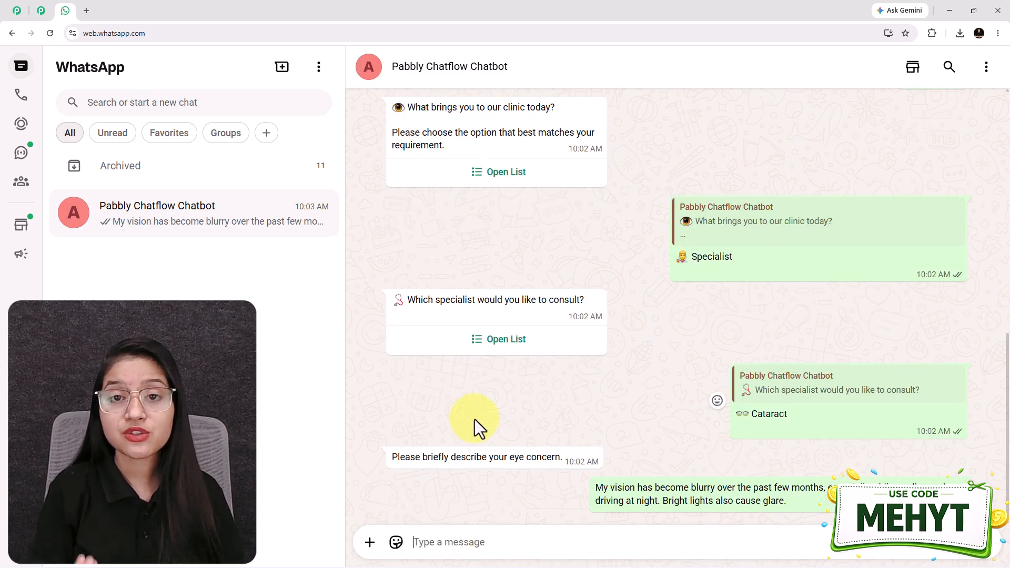
text(22 Aug 2026)
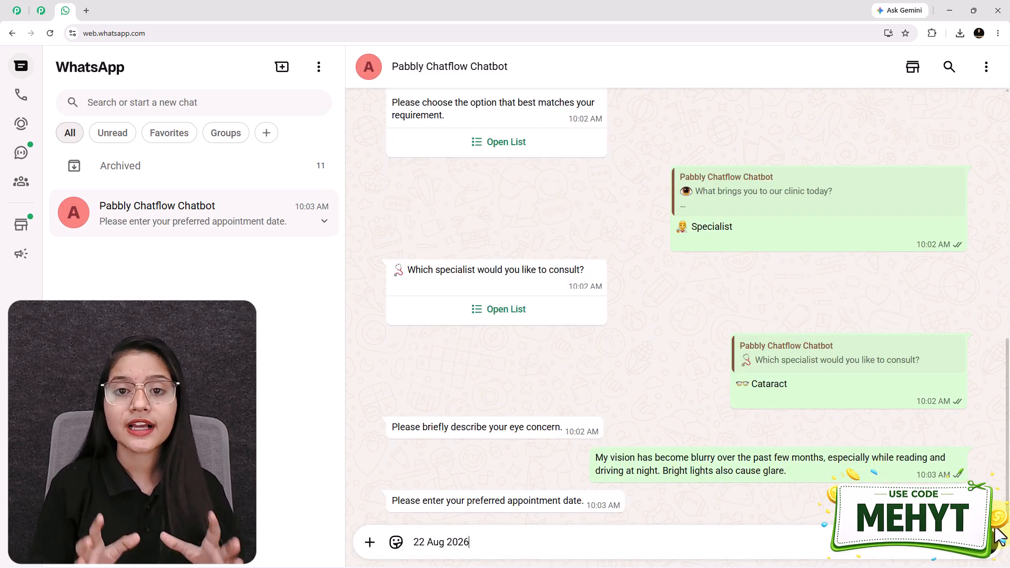
key(Return)
Send 05:00 P.M. as the preferred appointment time and reply with the patient's contact number
text(05:00 P.M.)
key(Return)
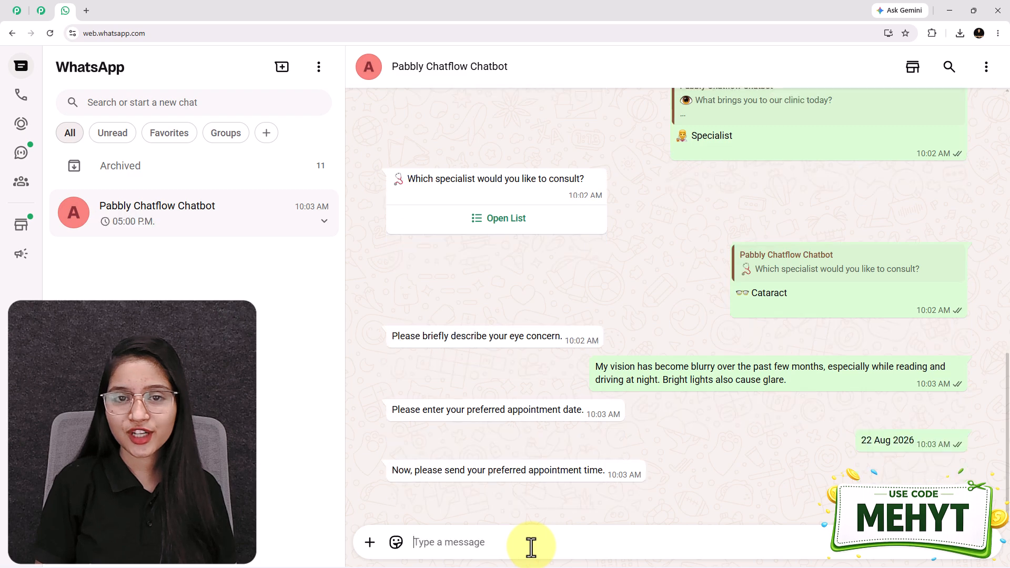
text(99999999999)
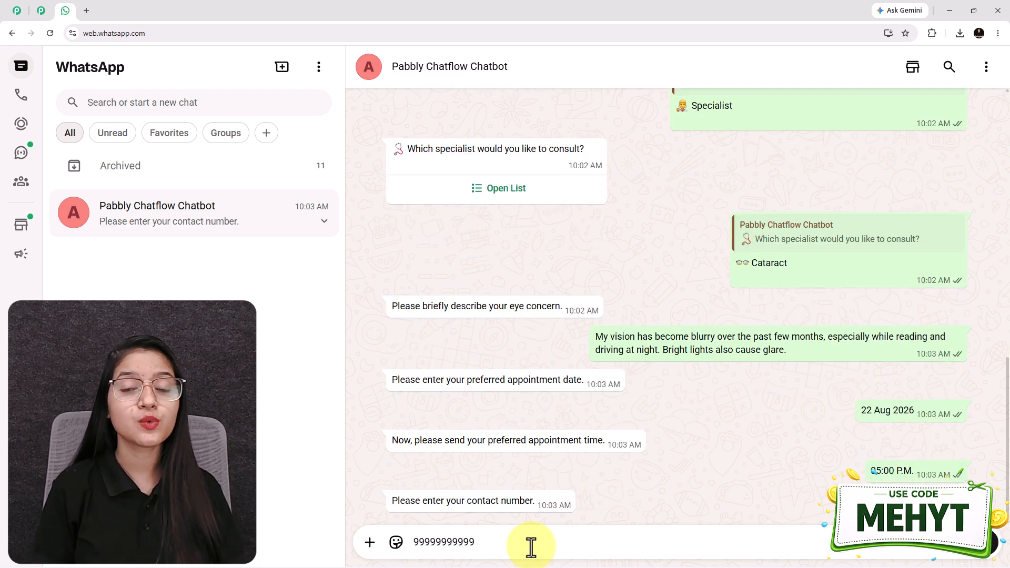
key(Return)
Check the patient, age, doctor, date, time and contact entries in the chatbot's appointment summary
drag(451, 358, 519, 361)
click(499, 384)
double_click(444, 372)
click(473, 383)
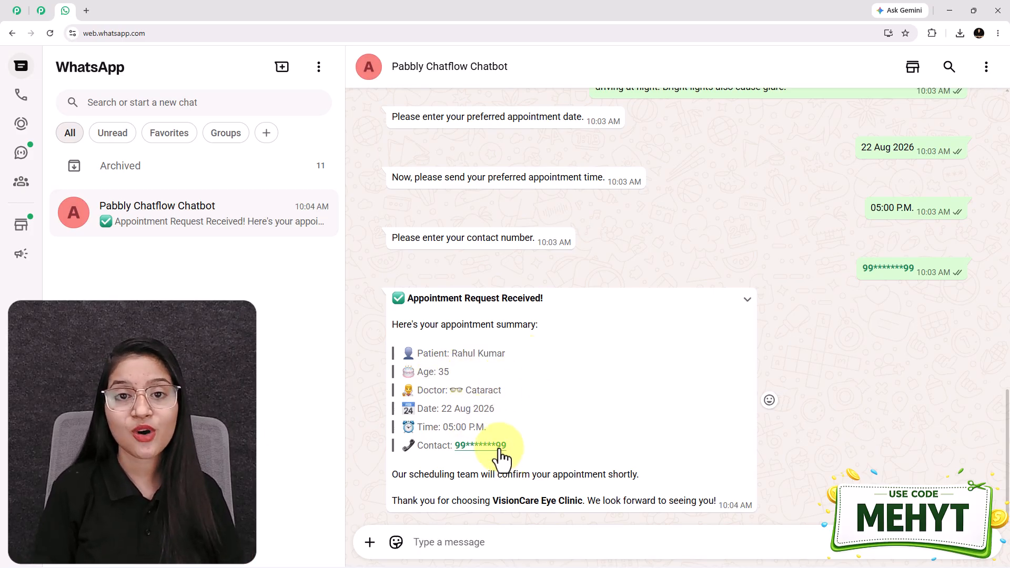
double_click(443, 372)
click(487, 397)
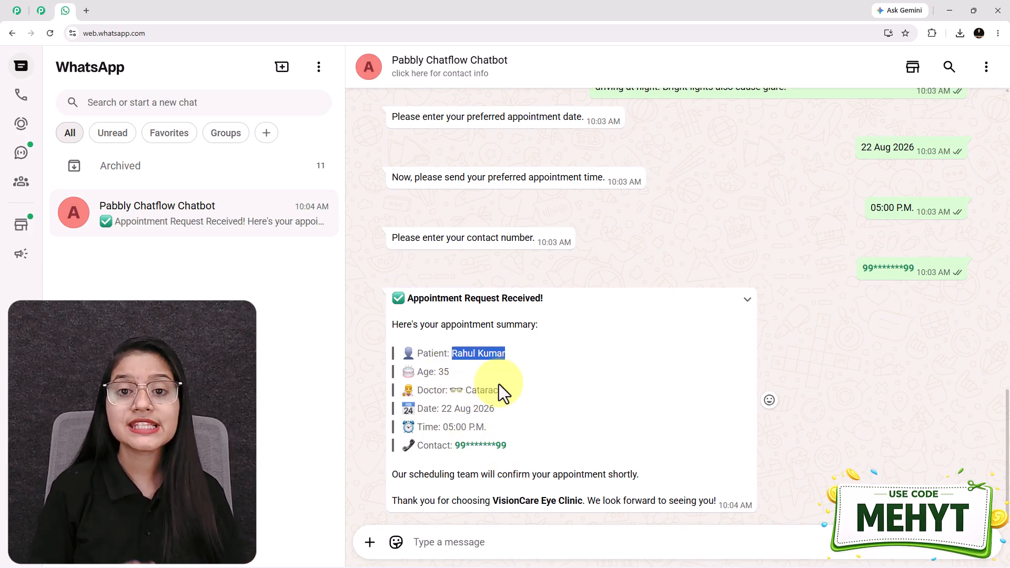
click(498, 384)
drag(438, 372, 457, 375)
click(486, 396)
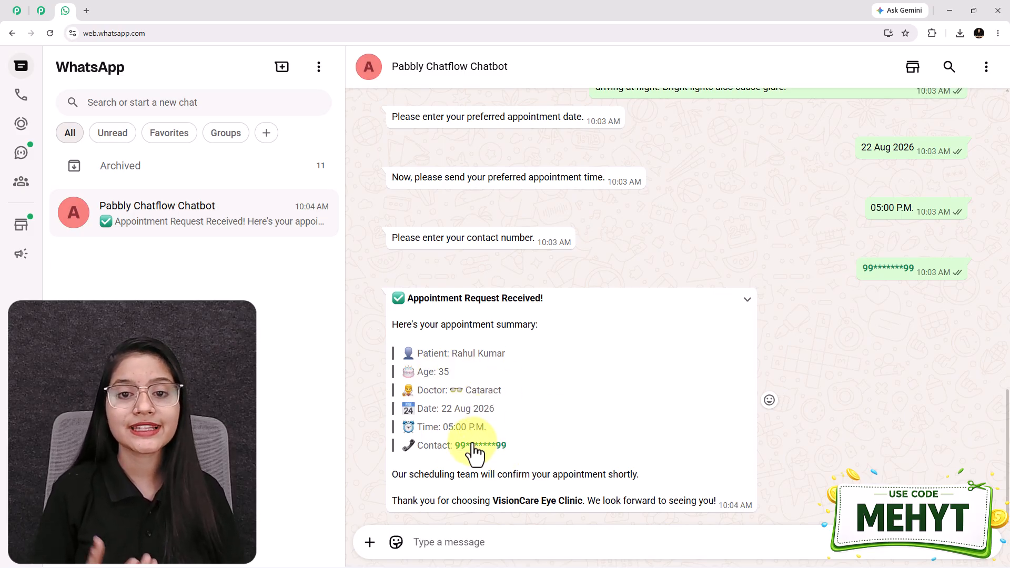
Send the Eye Treatments option from the chatbot's opening consultation list
scroll(904, 292, up, 15)
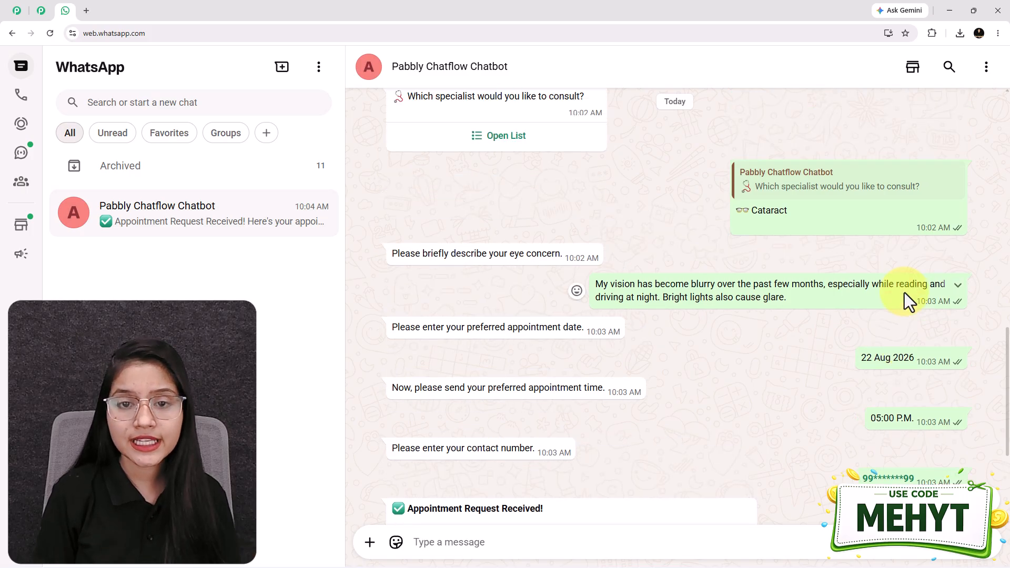
scroll(842, 284, up, 5)
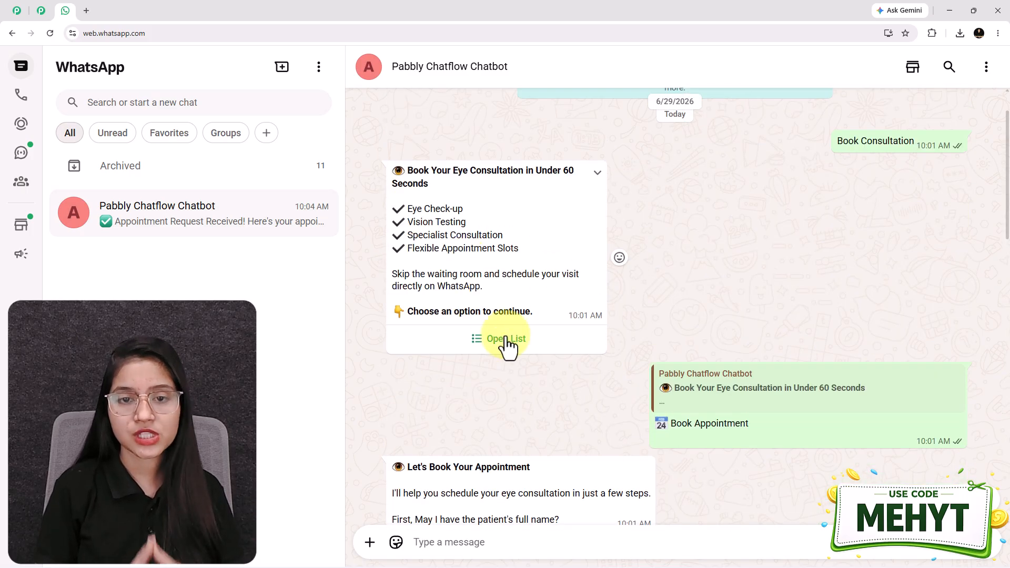
click(510, 341)
click(451, 200)
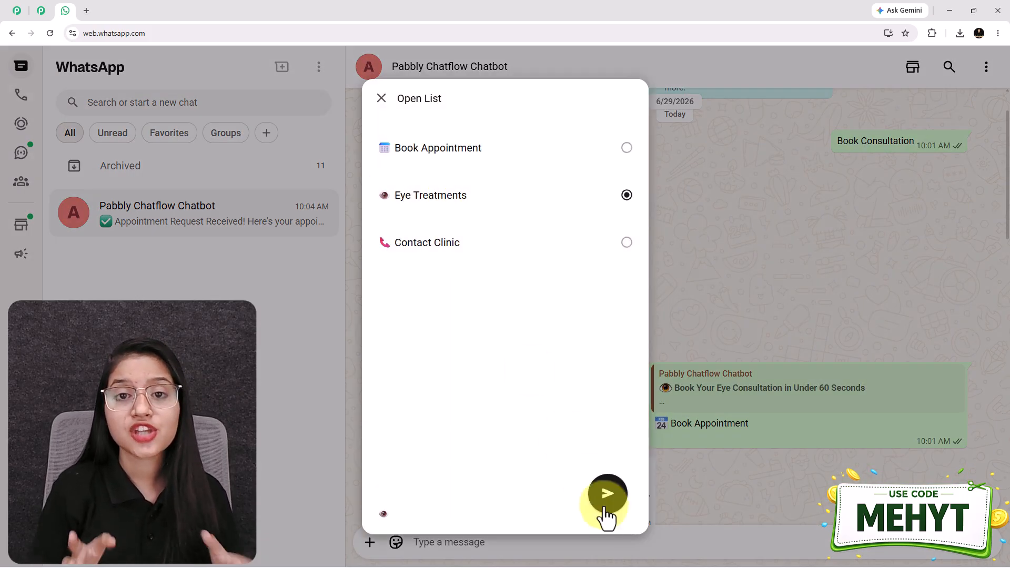
click(610, 497)
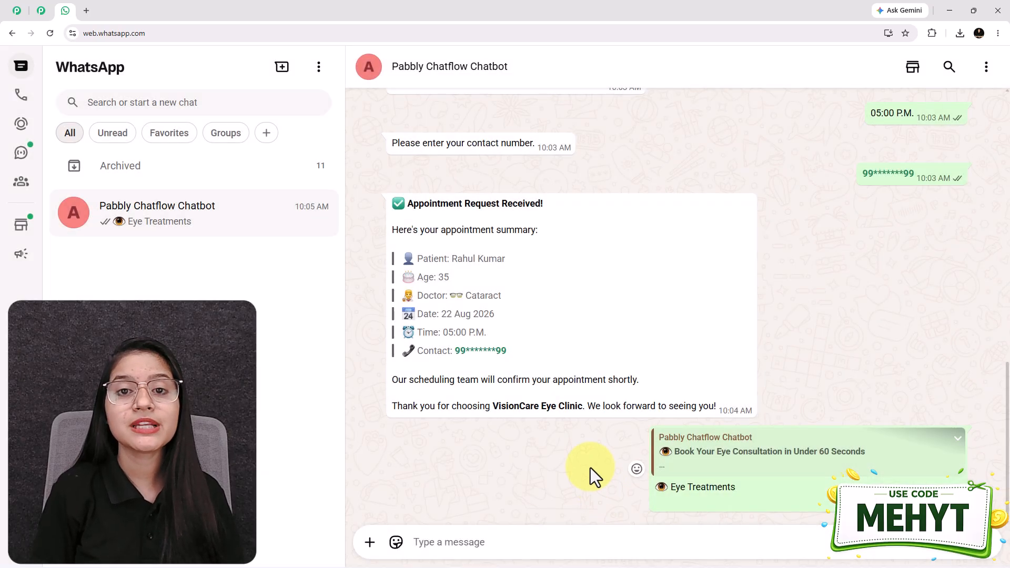
Send the Contact Clinic option from the chatbot's opening consultation list
scroll(590, 468, up, 5)
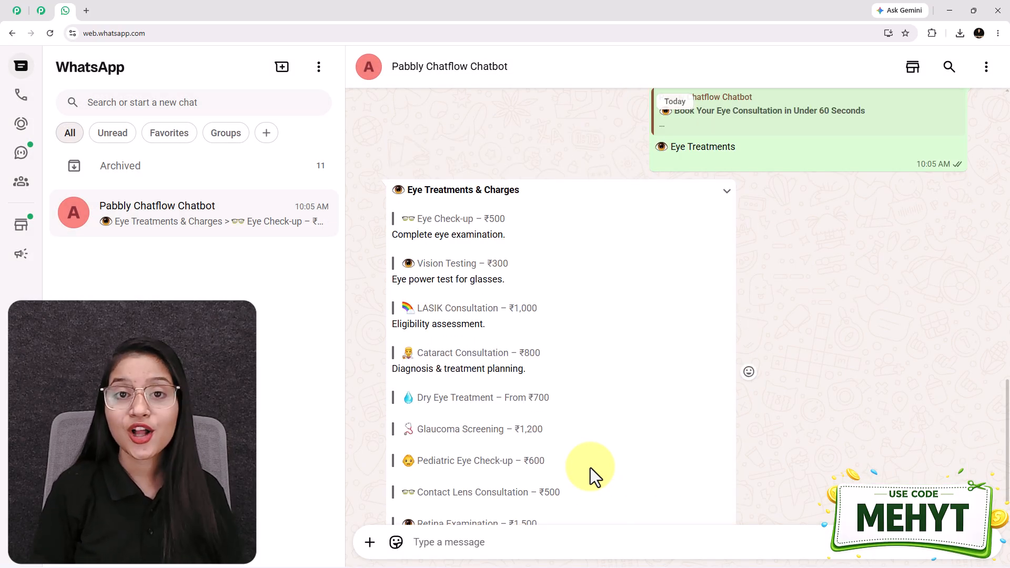
scroll(577, 226, up, 10)
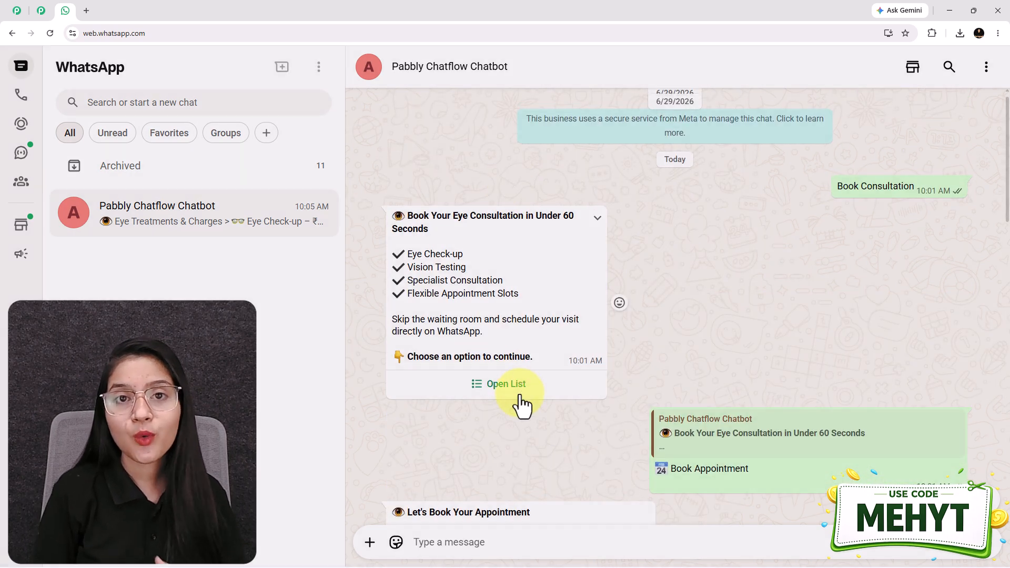
click(520, 397)
click(470, 244)
click(614, 496)
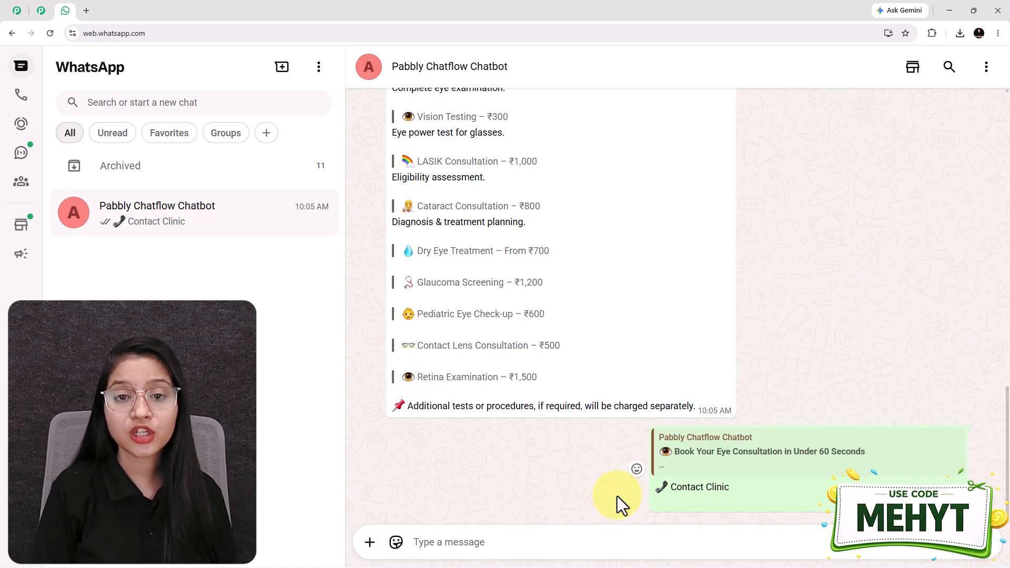
Review the chatbot's replies covering the appointment summary, treatment charges and clinic contact details
scroll(671, 400, up, 15)
scroll(670, 400, up, 1)
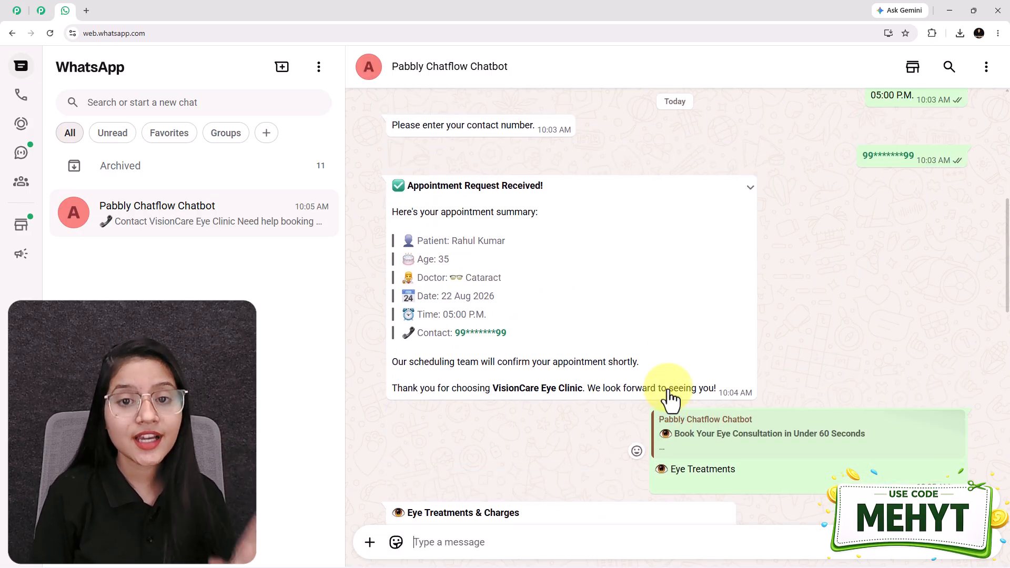
scroll(658, 352, down, 15)
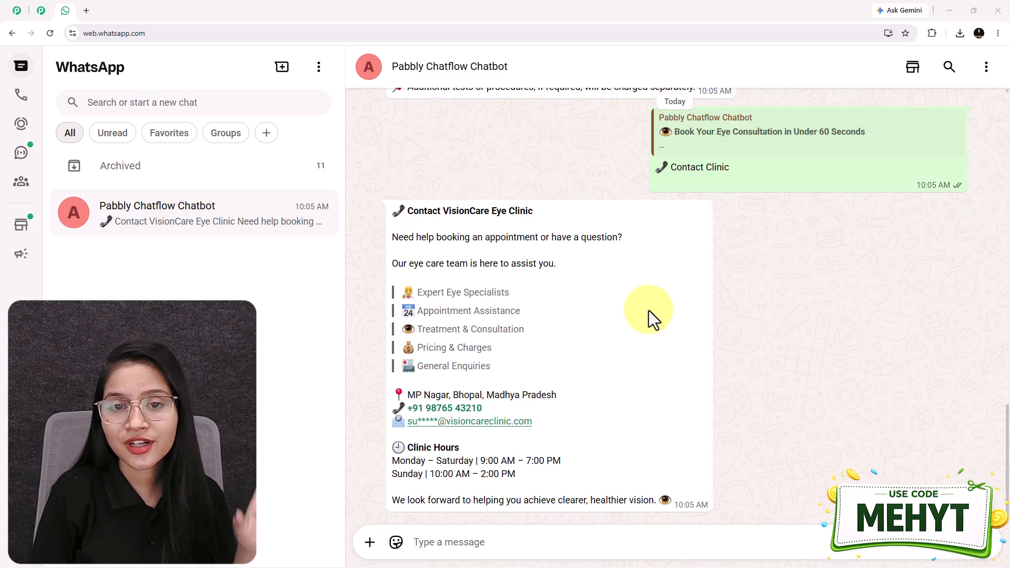
scroll(649, 310, up, 4)
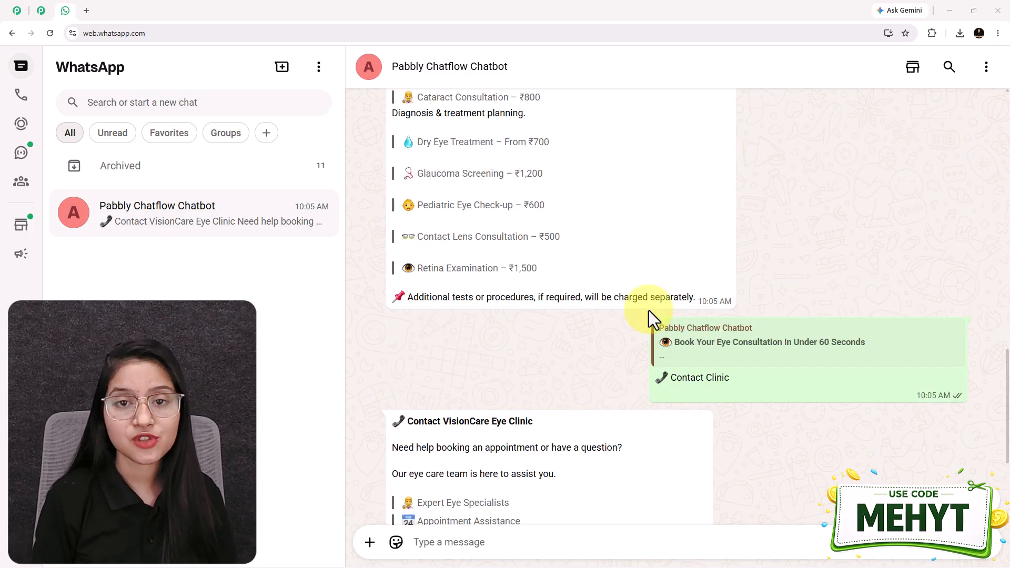
scroll(648, 310, down, 2)
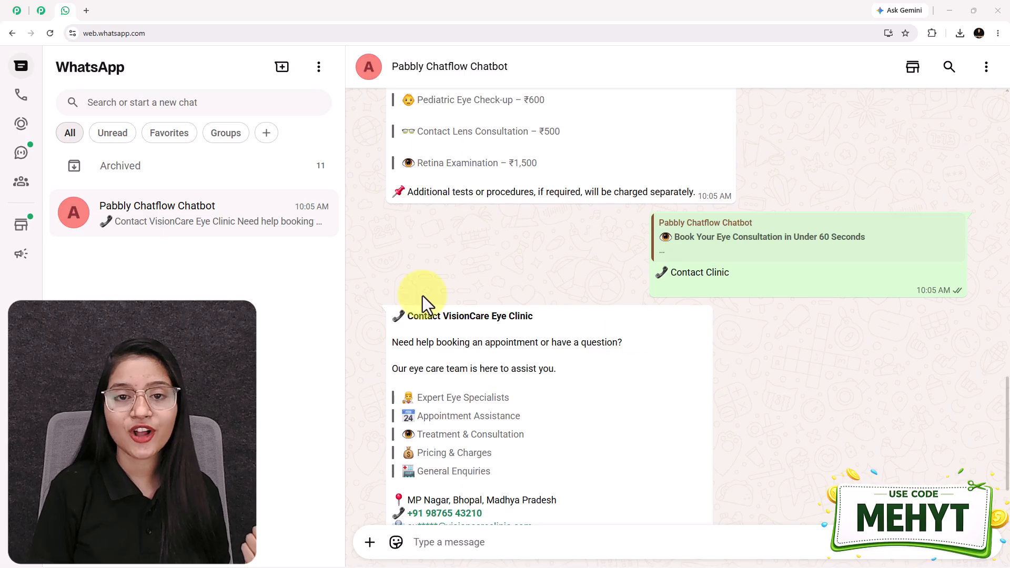
Switch to Pabbly Chatflow to view the finished booking flow, and look at the product's website
click(11, 13)
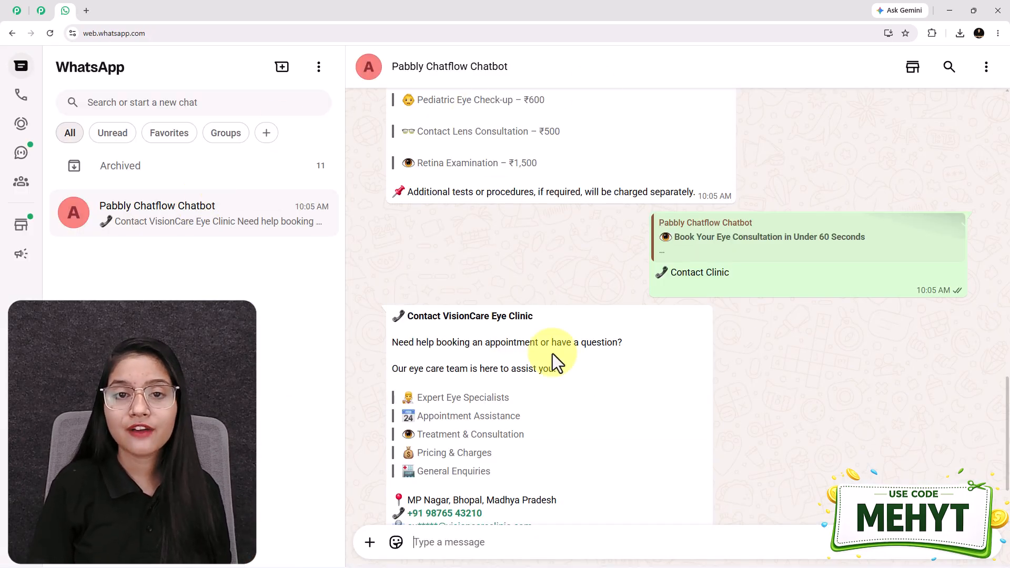
click(41, 10)
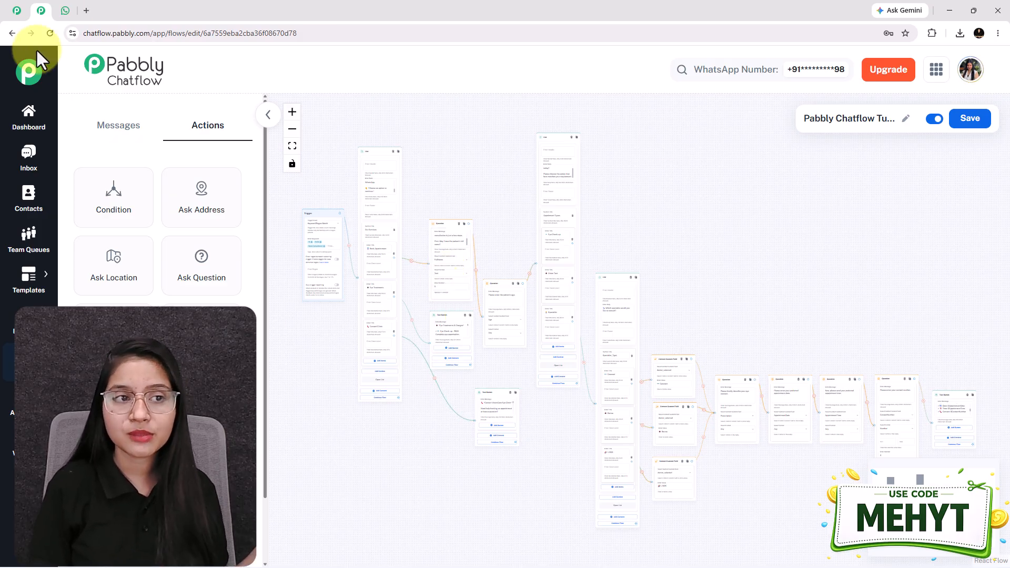
click(20, 9)
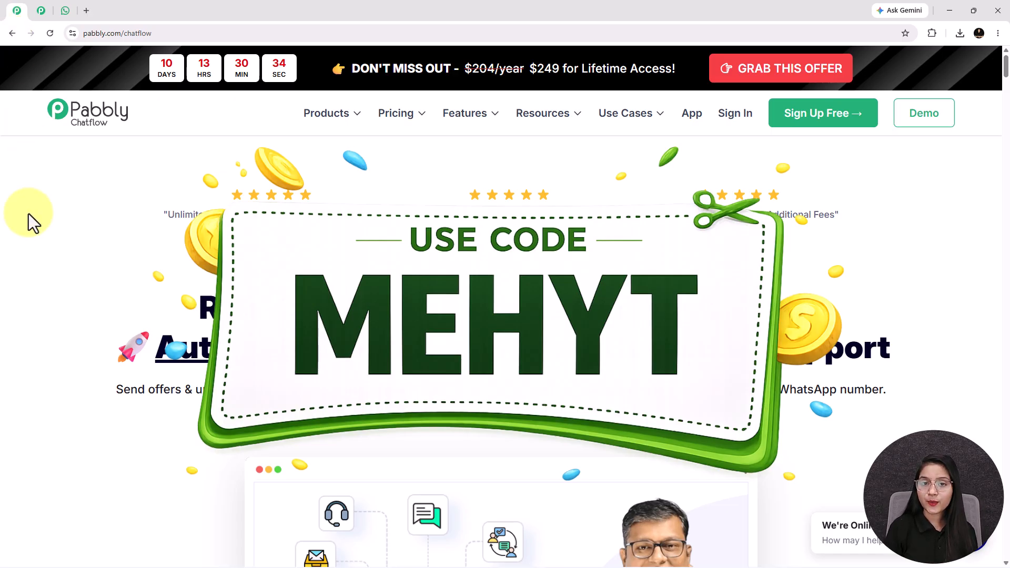
click(55, 13)
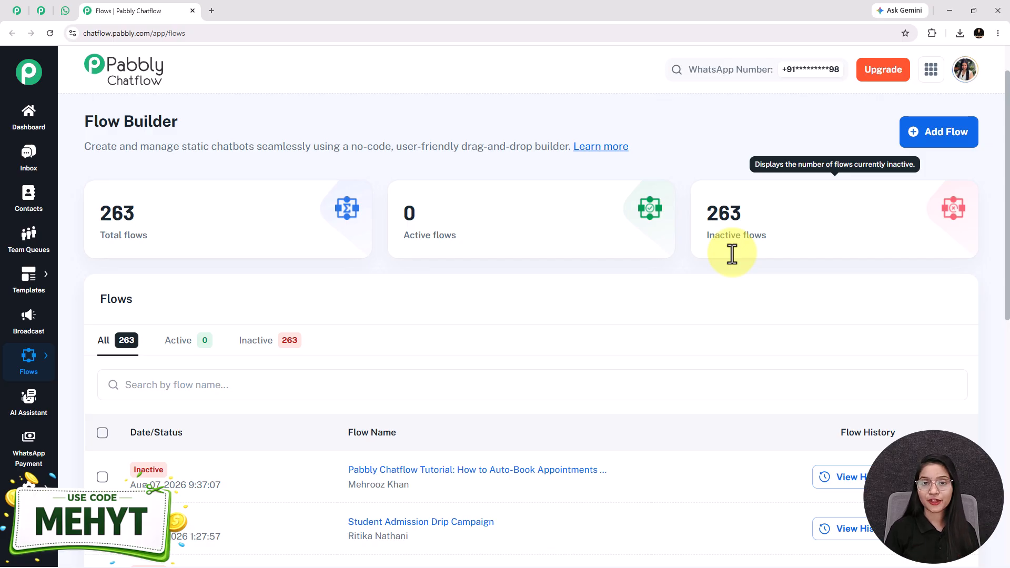
Open pabbly.com/chatflow in a new browser tab to show where a free account is created
click(211, 10)
text(pabbly.com/chatflow)
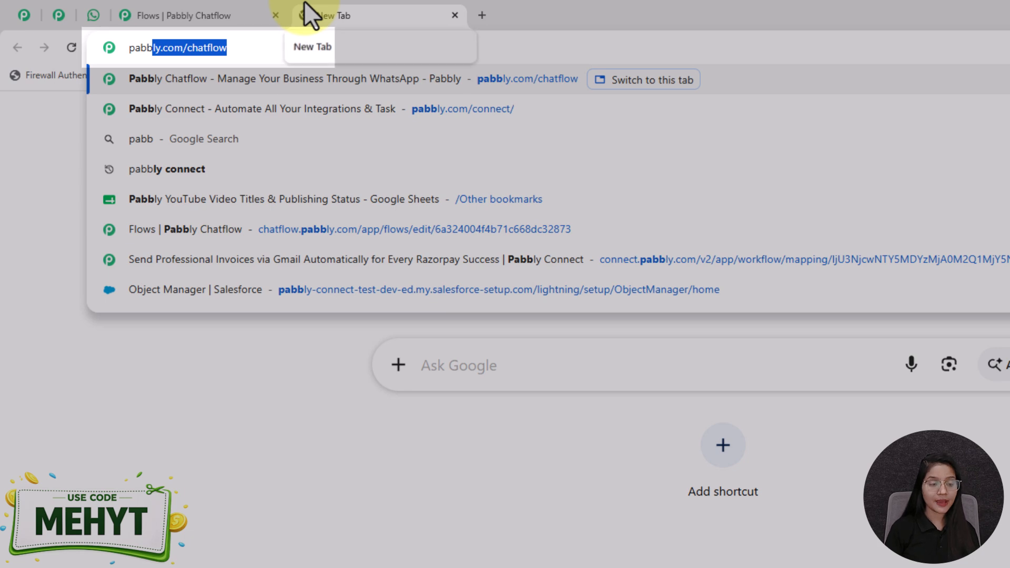
key(Return)
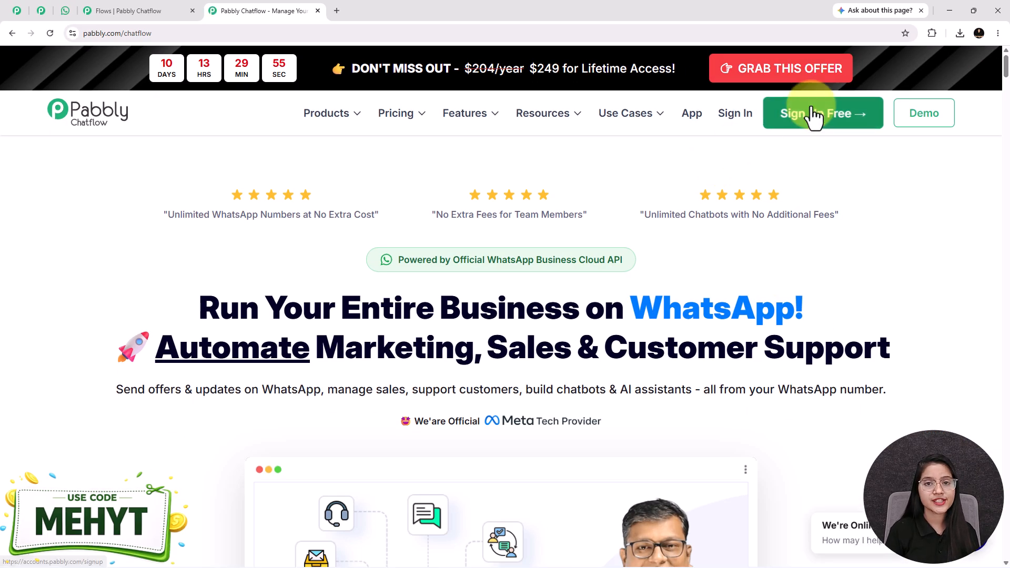
click(813, 114)
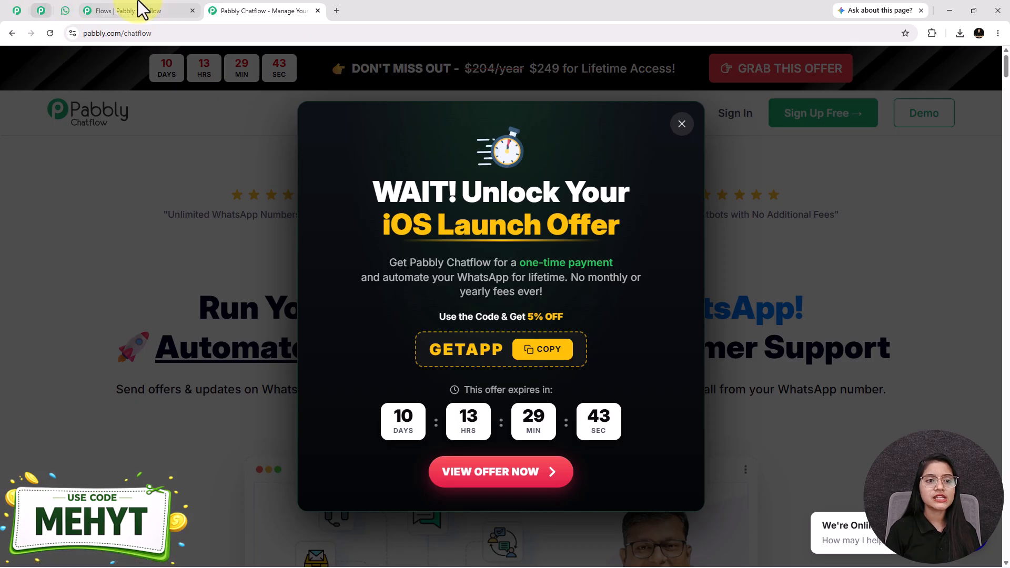
Return to the Pabbly Chatflow Flow Builder, add a new flow, and move its Trigger block toward the canvas's left edge
click(128, 12)
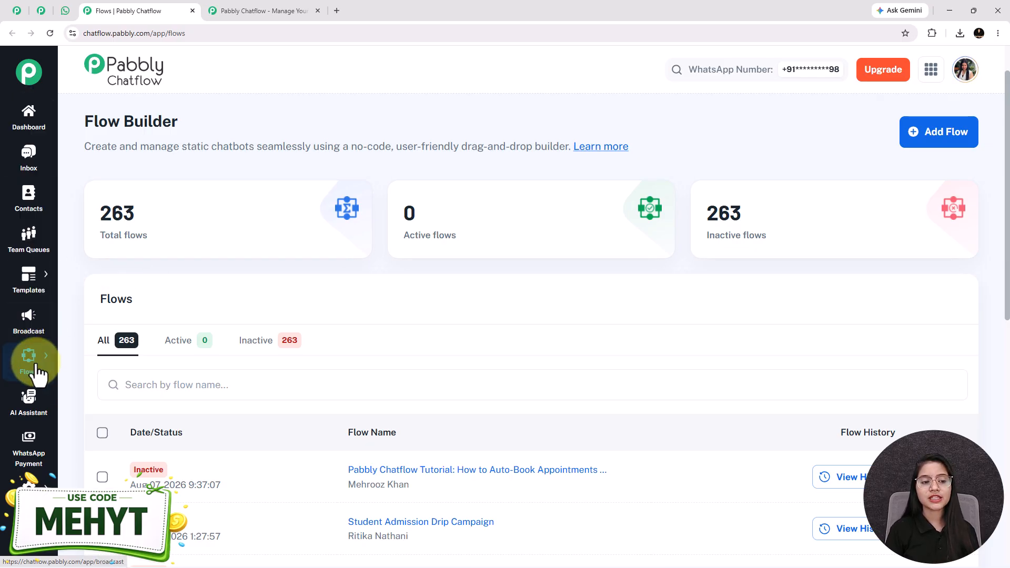
mouse_move(34, 378)
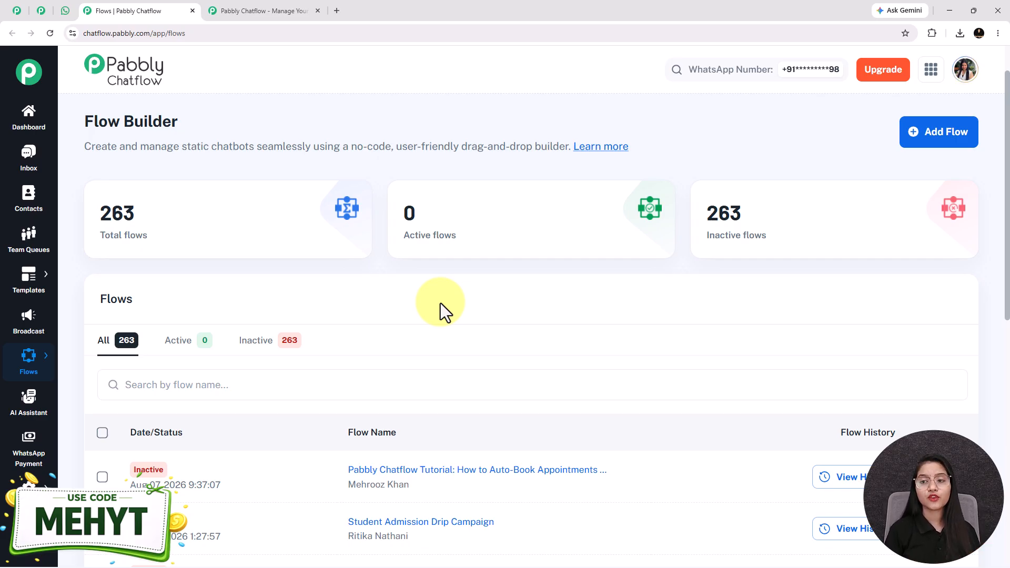
click(950, 138)
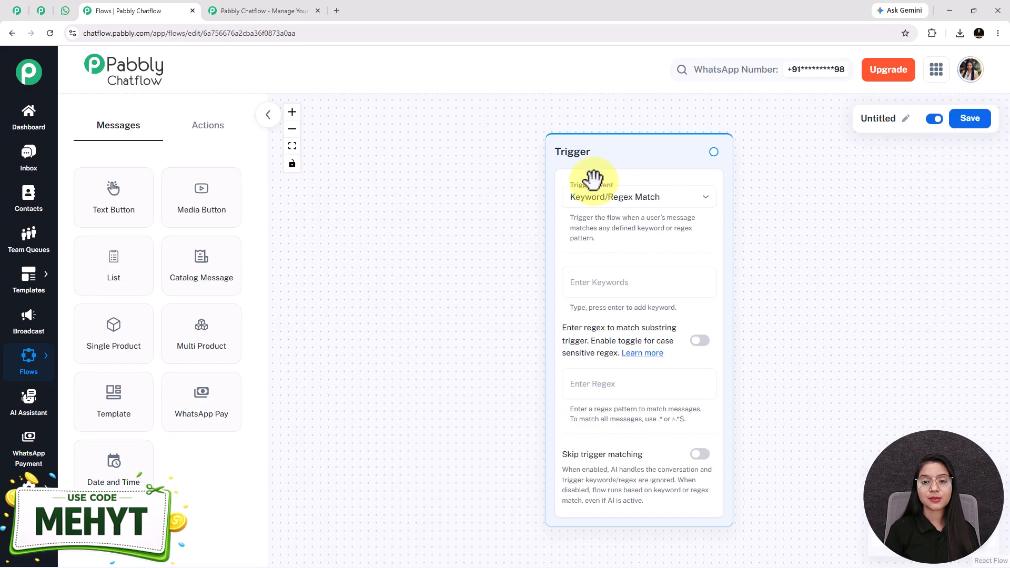
drag(625, 142, 412, 144)
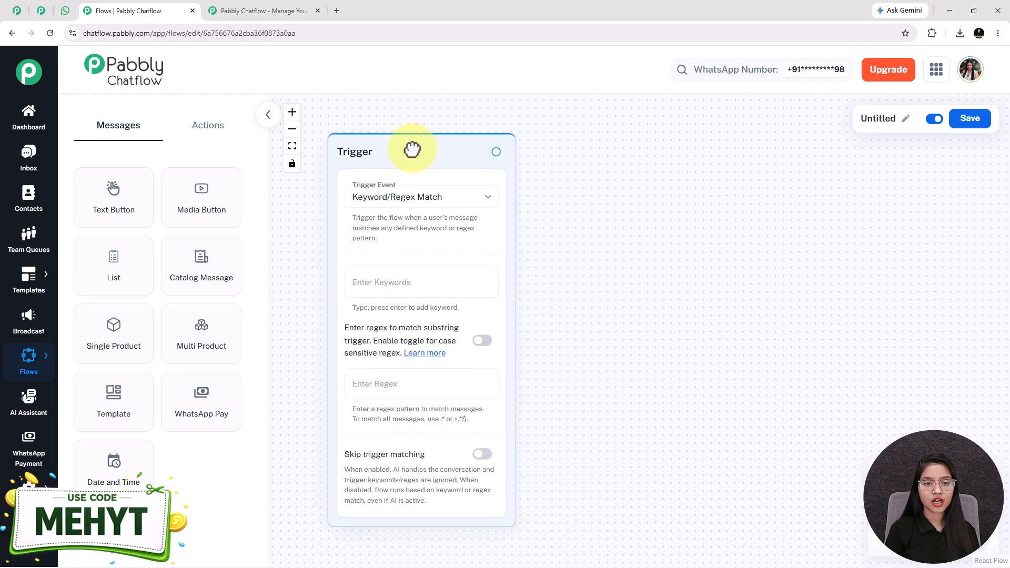
Rename the untitled flow with the copied title beginning "Pabbly Chatflow", and shift the Trigger block slightly to the right on the canvas
click(905, 119)
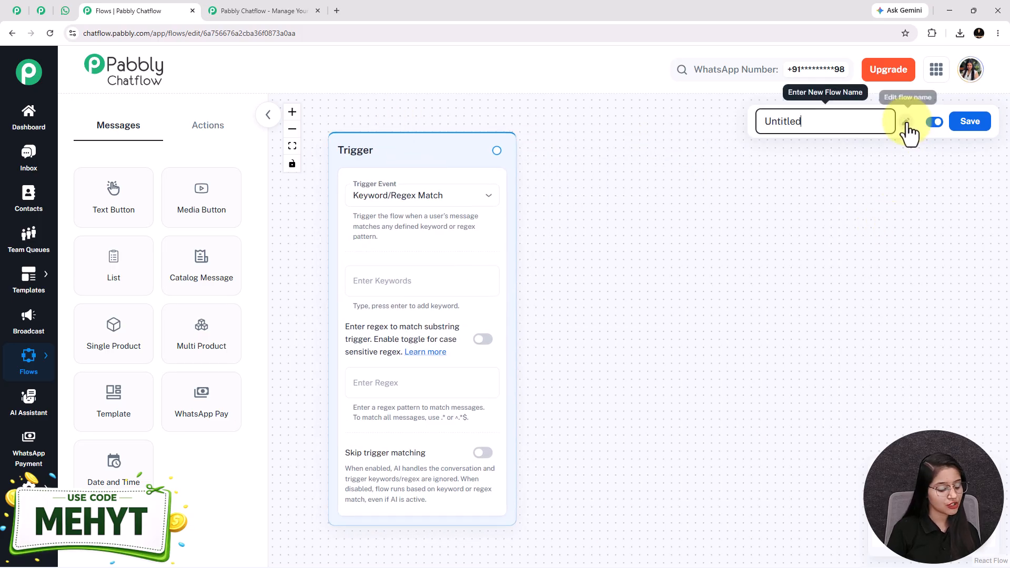
key(ctrl+v)
click(914, 226)
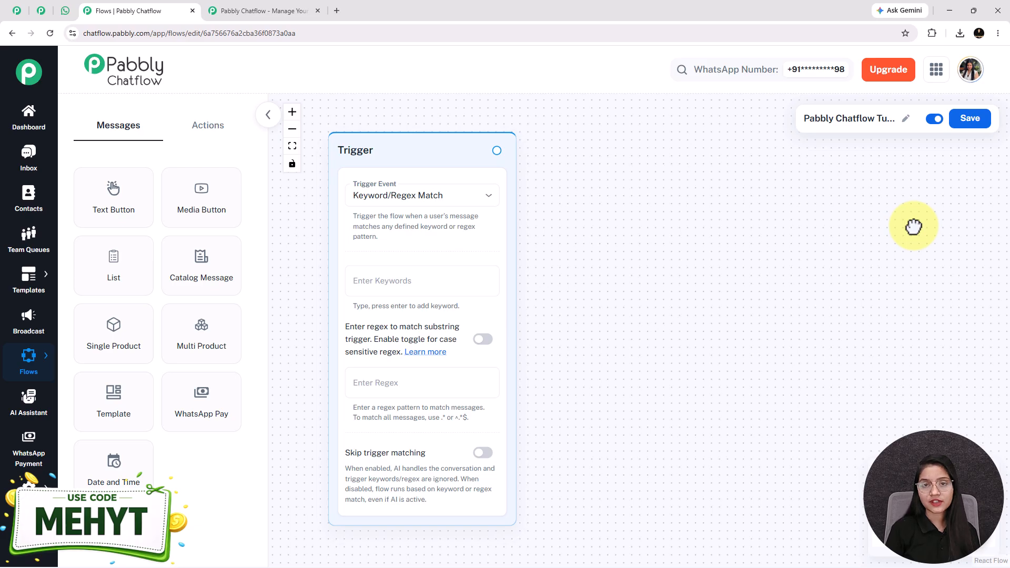
drag(380, 150, 401, 153)
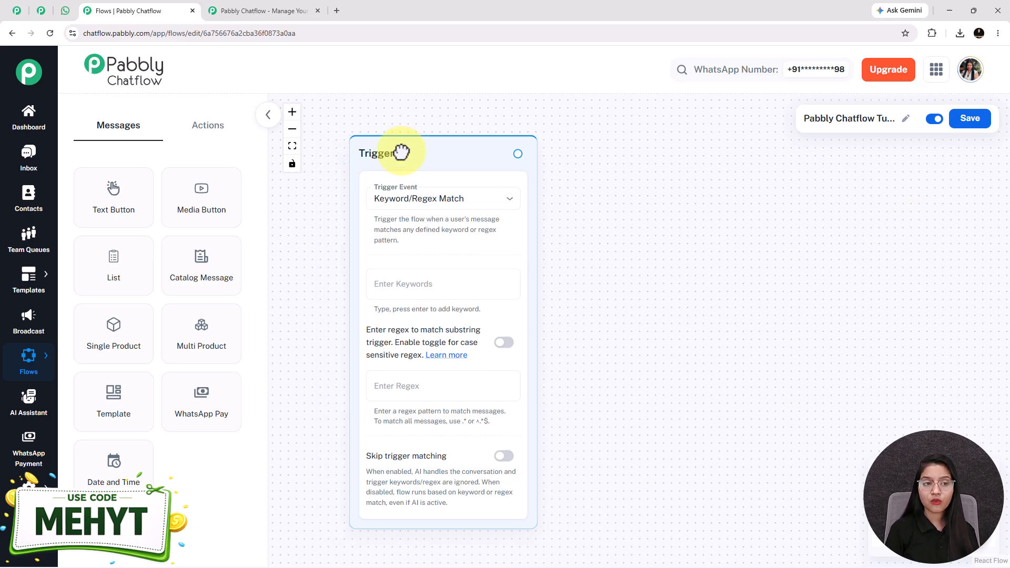
Look over the message and action block types that can be added to the flow
click(218, 128)
click(114, 130)
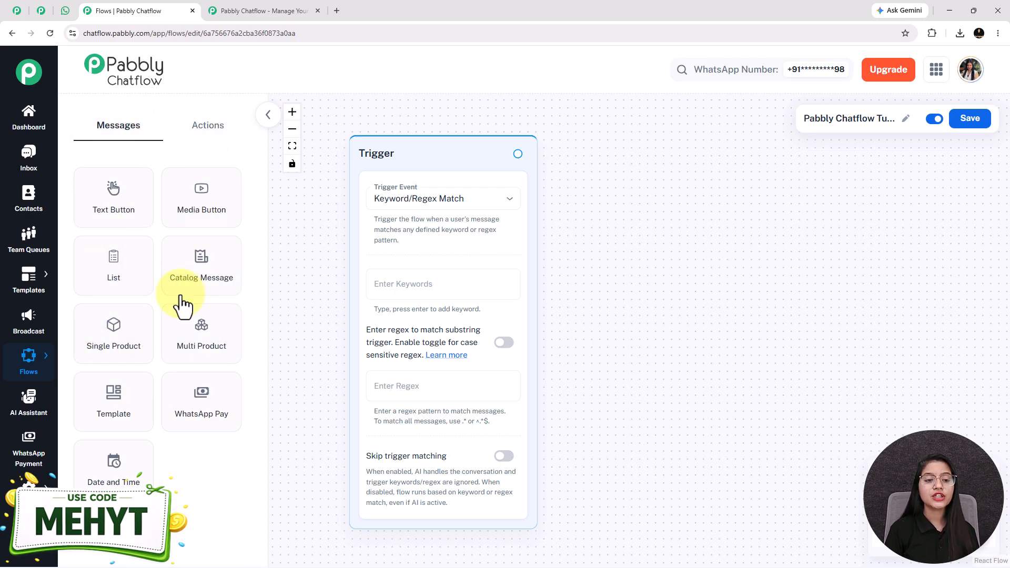
click(204, 136)
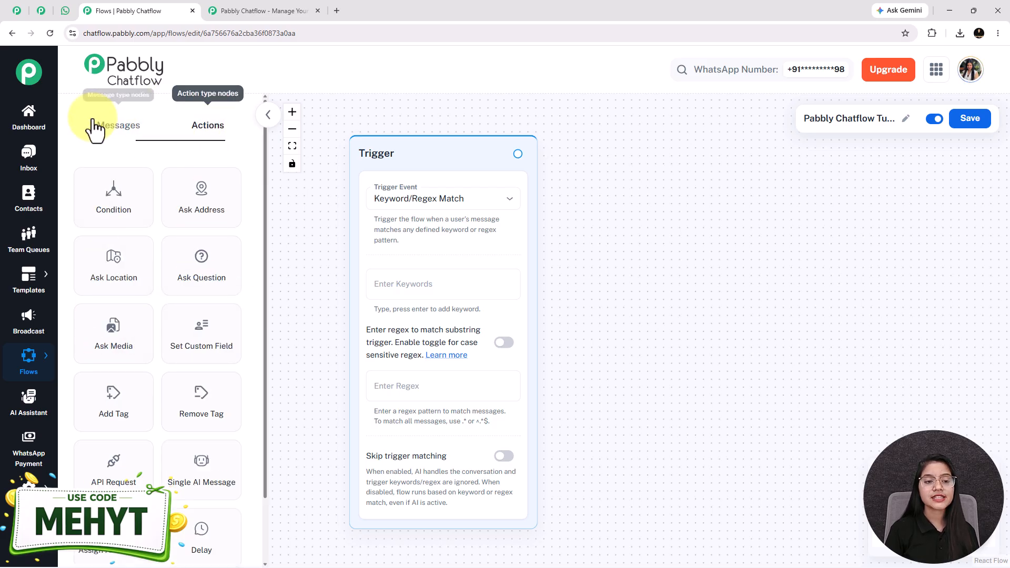
click(132, 138)
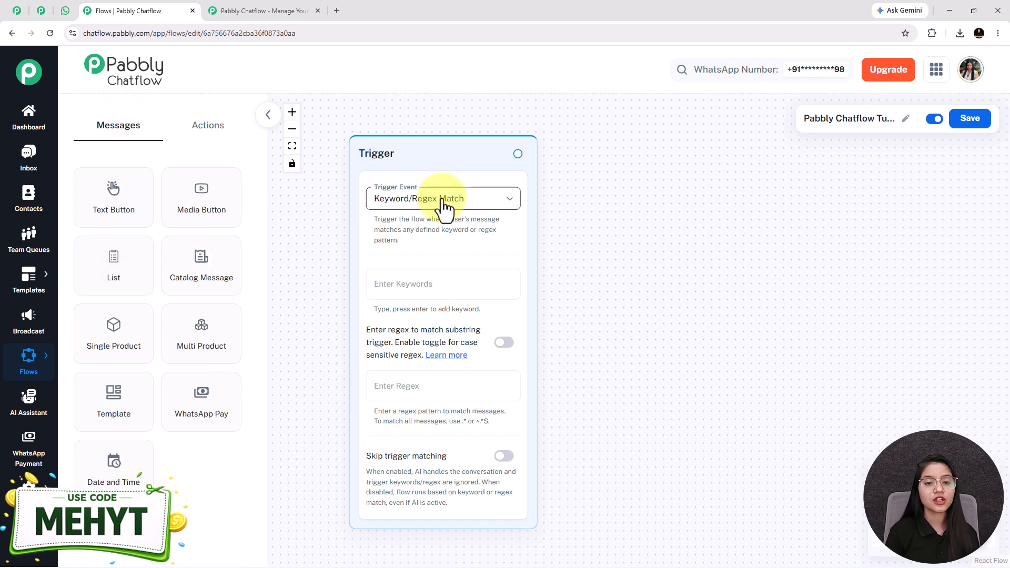
Review the Trigger block's available events and choose Keyword/Regex Match
click(443, 206)
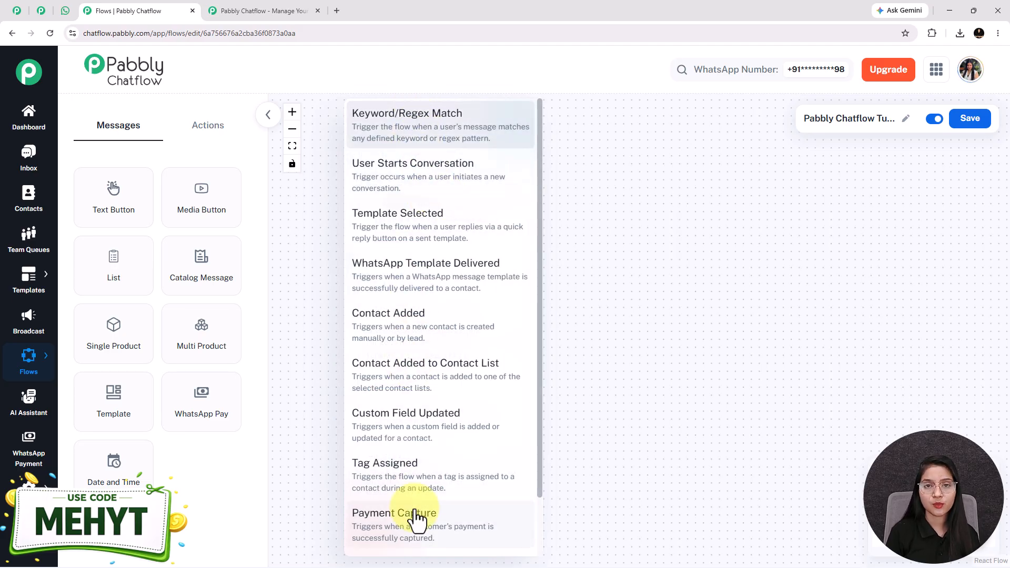
click(419, 141)
click(421, 277)
drag(814, 328, 670, 248)
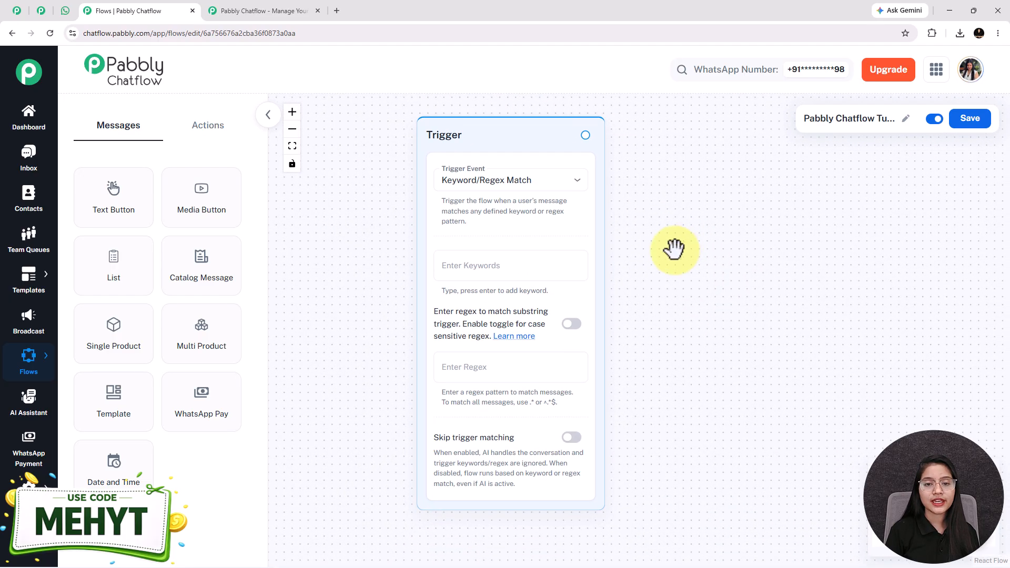
Add the keywords Book Consultation, Hi and Hello to the Trigger block
click(484, 266)
text(Book Co)
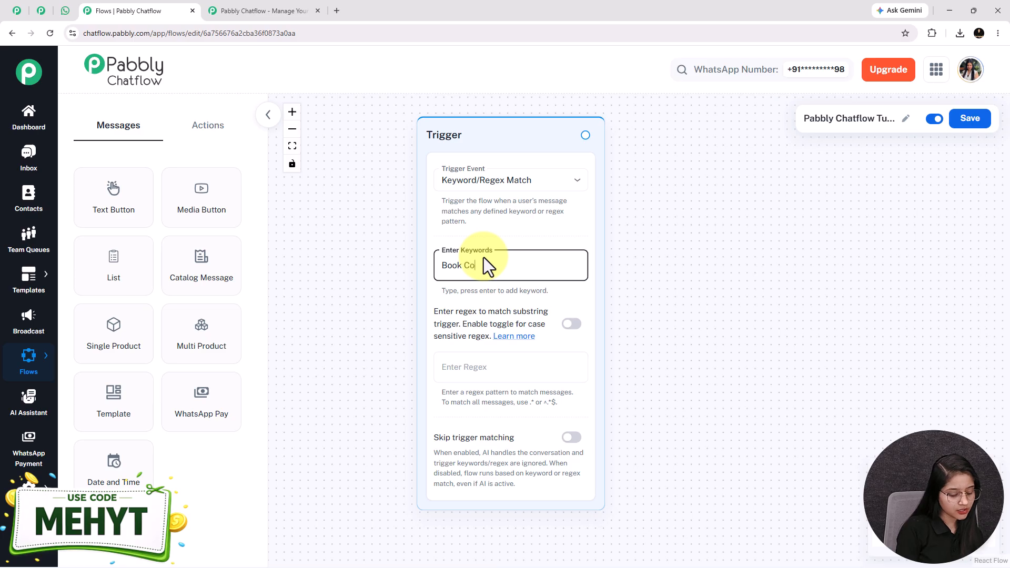
text(nsultation)
key(Return)
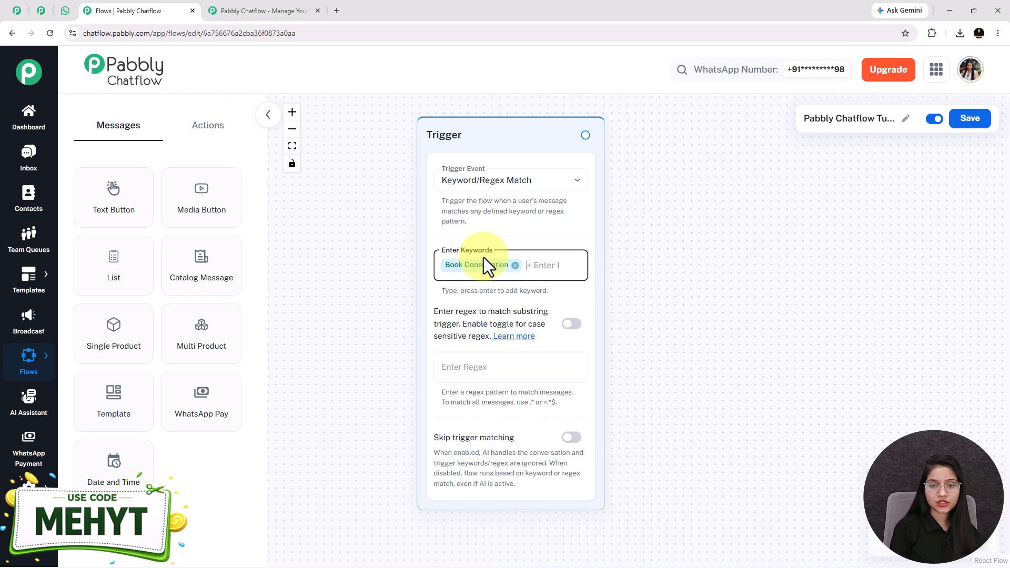
text(Hi)
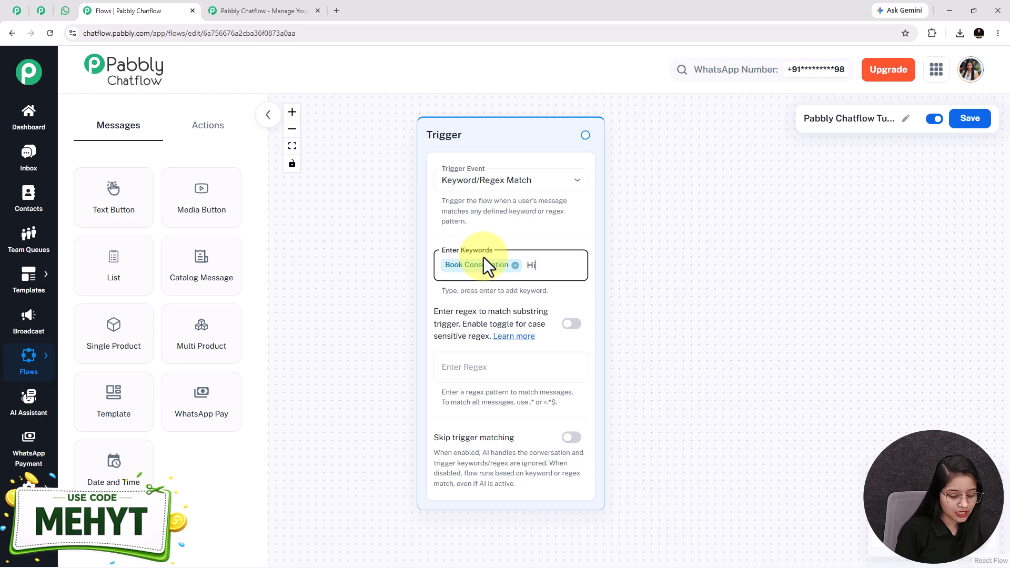
key(Return)
text(Hello)
key(Return)
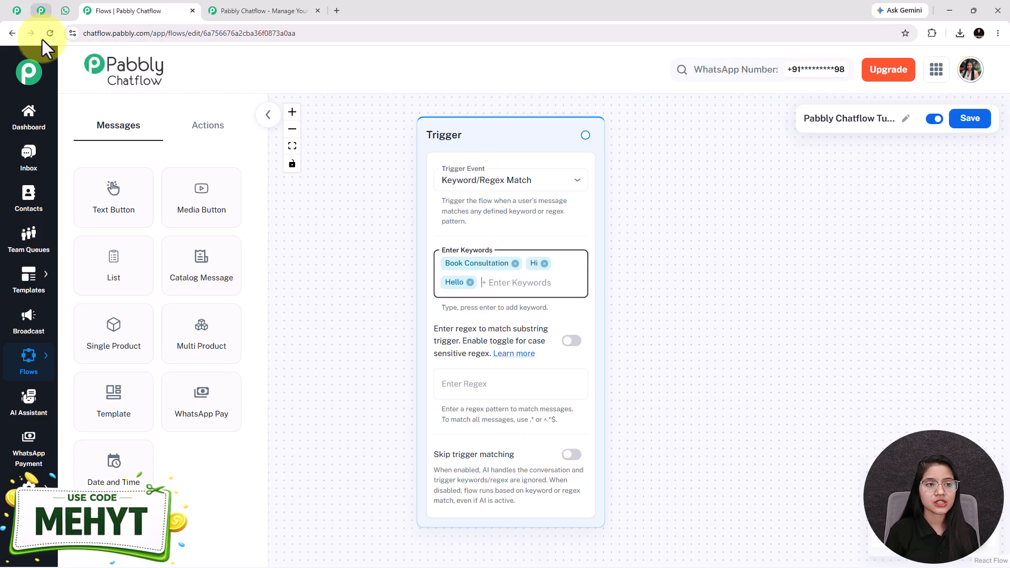
Switch to the WhatsApp chat and review the chatbot's first reply to Book Consultation, including its list options
click(65, 10)
scroll(714, 300, up, 20)
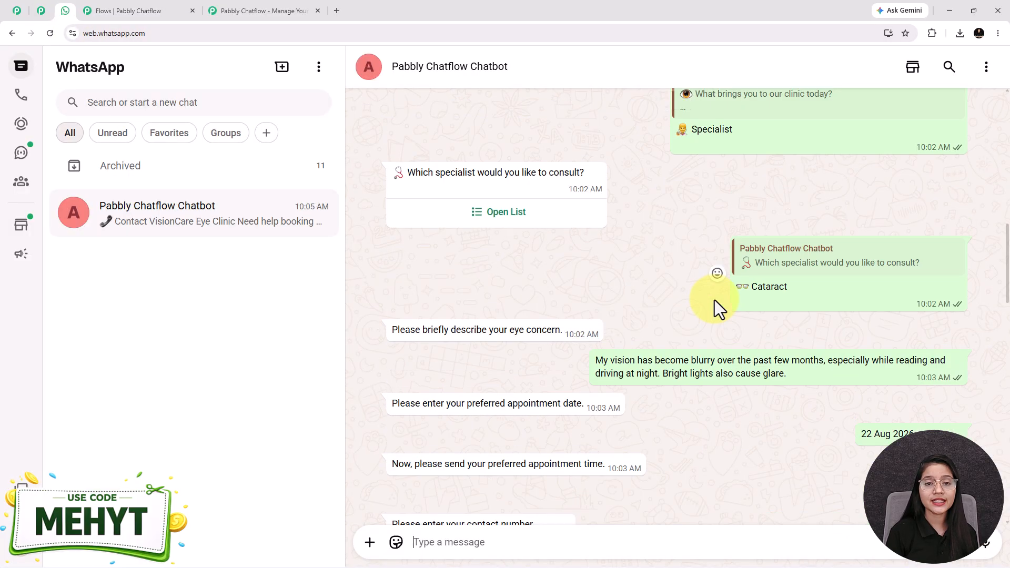
scroll(715, 300, up, 3)
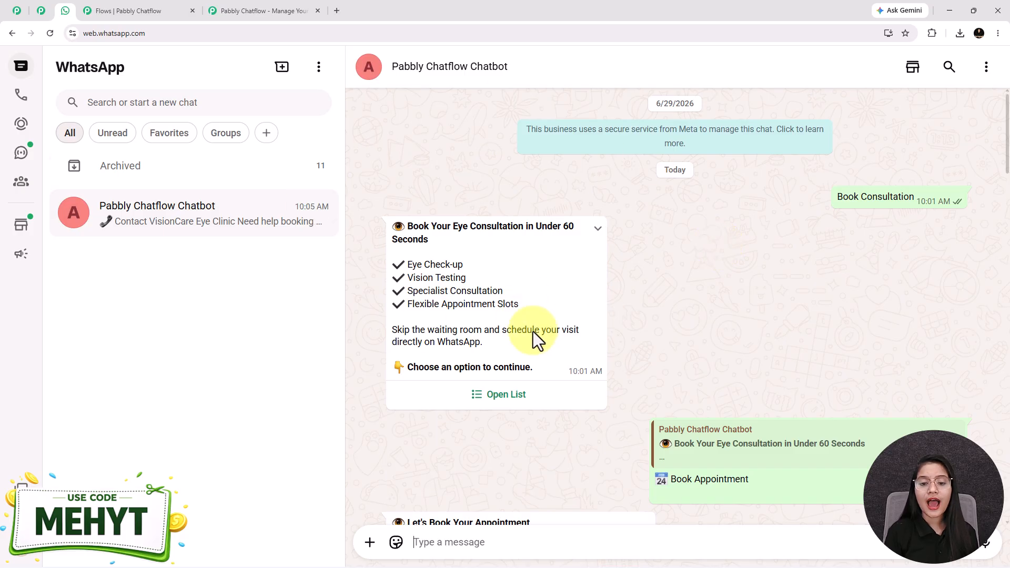
drag(540, 368, 386, 223)
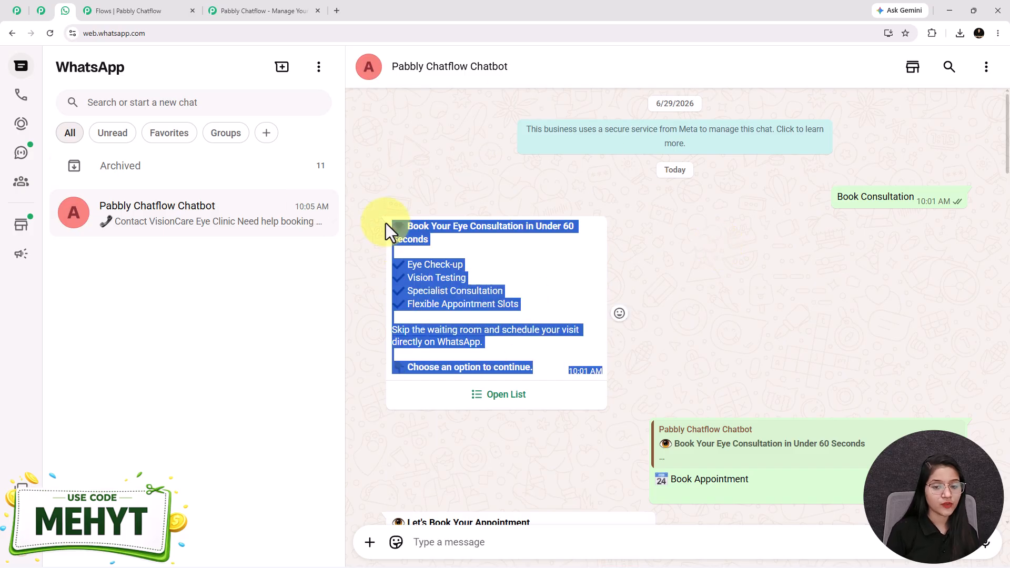
click(533, 271)
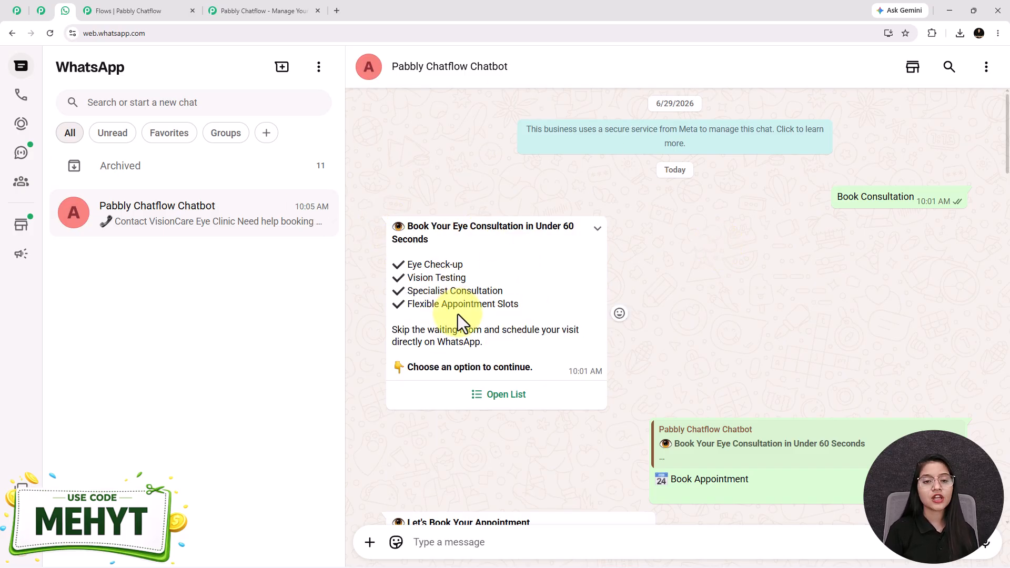
click(500, 396)
click(815, 389)
Return to the Pabbly Chatflow flow builder and add a List block to the right of the Trigger block
click(156, 12)
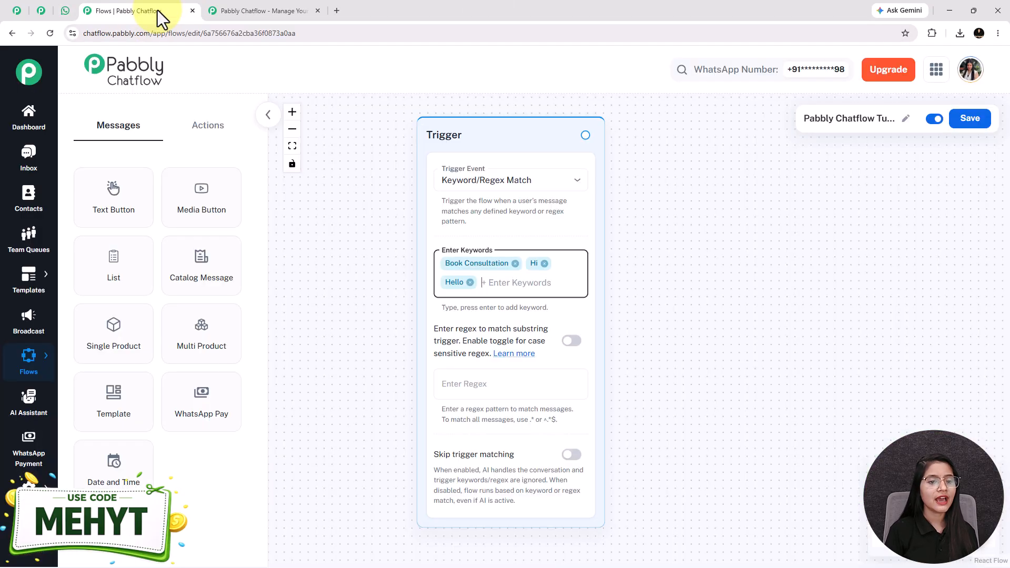
click(147, 288)
drag(557, 323, 549, 147)
drag(557, 204, 545, 162)
scroll(546, 163, down, 2)
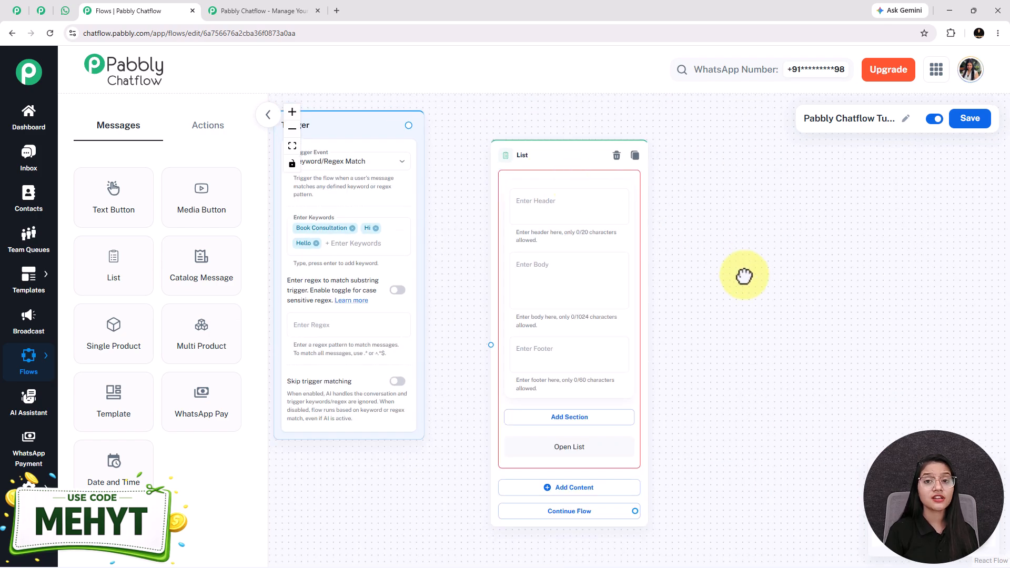
drag(744, 258, 744, 275)
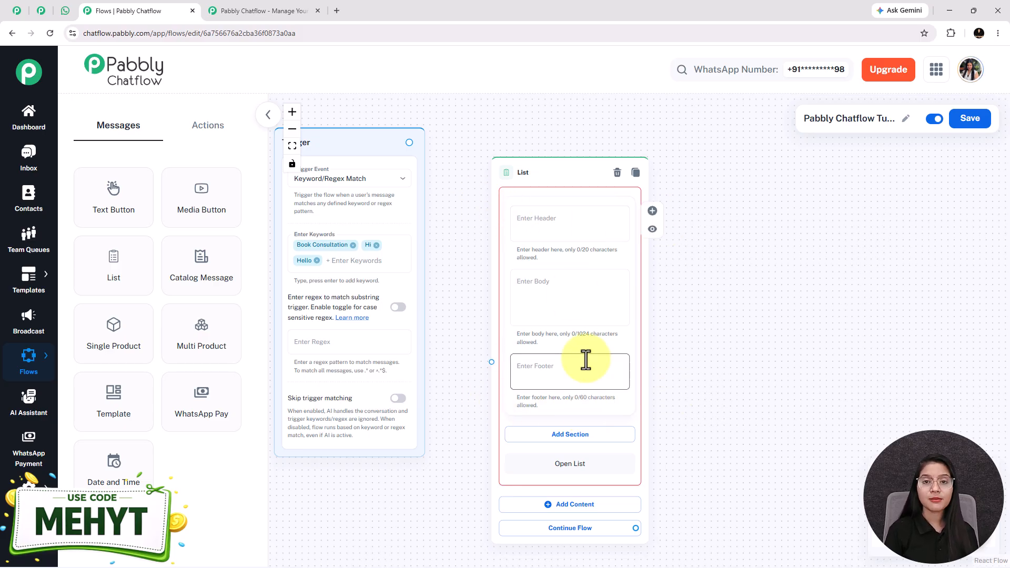
Fill the List block's body with the "Book Your Eye Consultation in Under 60 Seconds" welcome text and compare it with the WhatsApp chat
scroll(584, 361, up, 3)
click(539, 296)
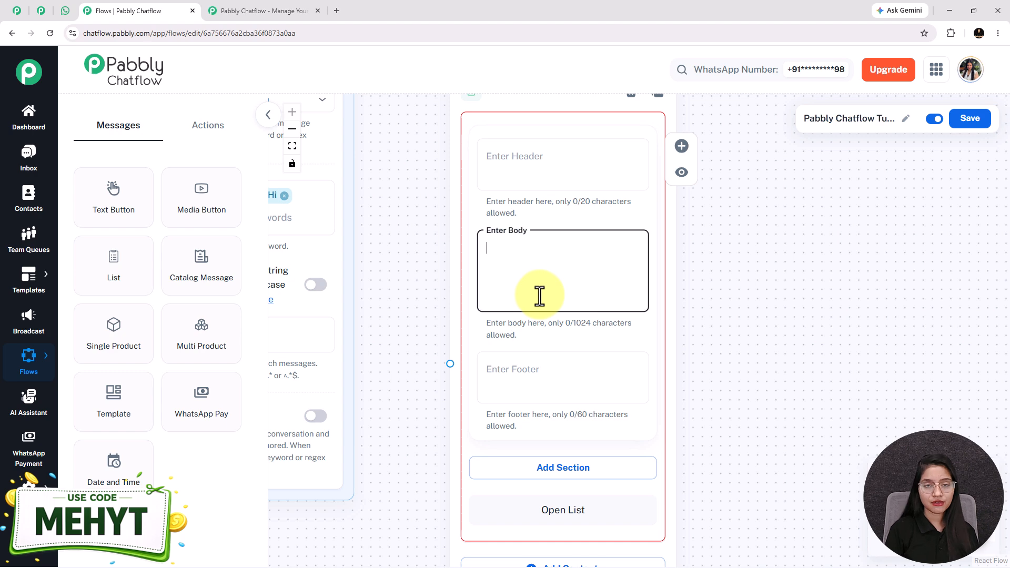
key(ctrl+v)
scroll(539, 296, up, 5)
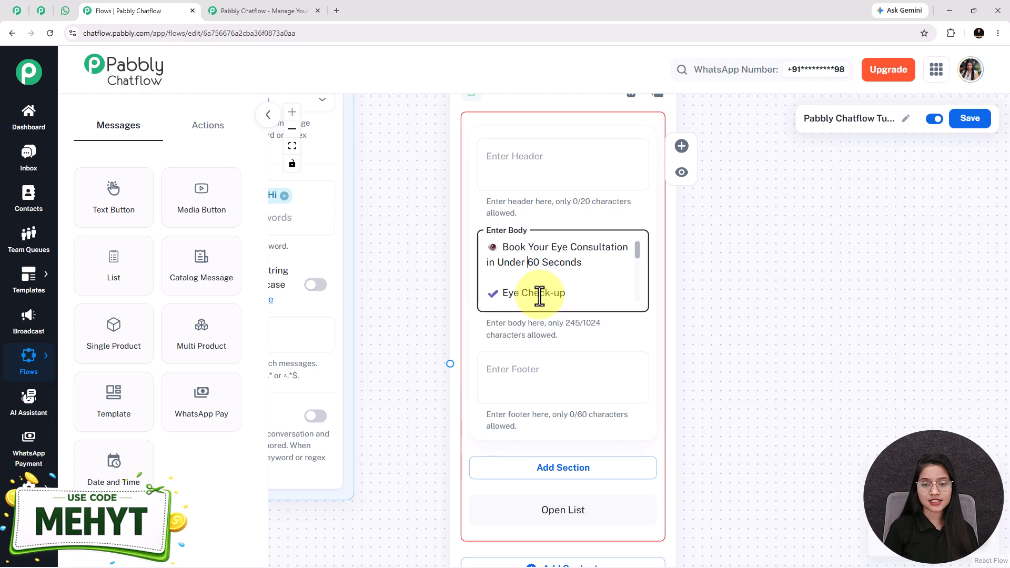
scroll(539, 296, down, 5)
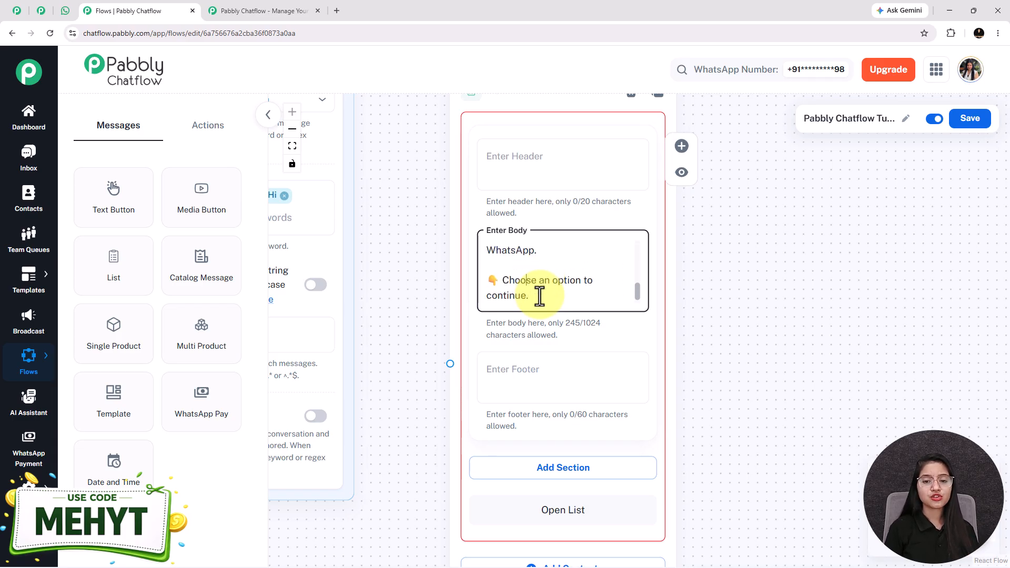
scroll(539, 296, up, 2)
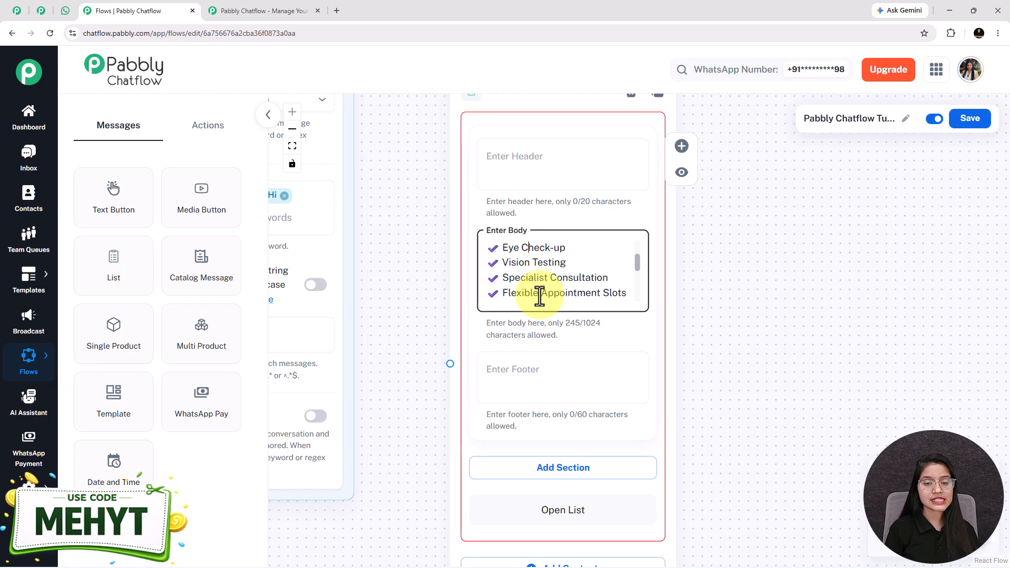
scroll(539, 296, up, 1)
click(65, 10)
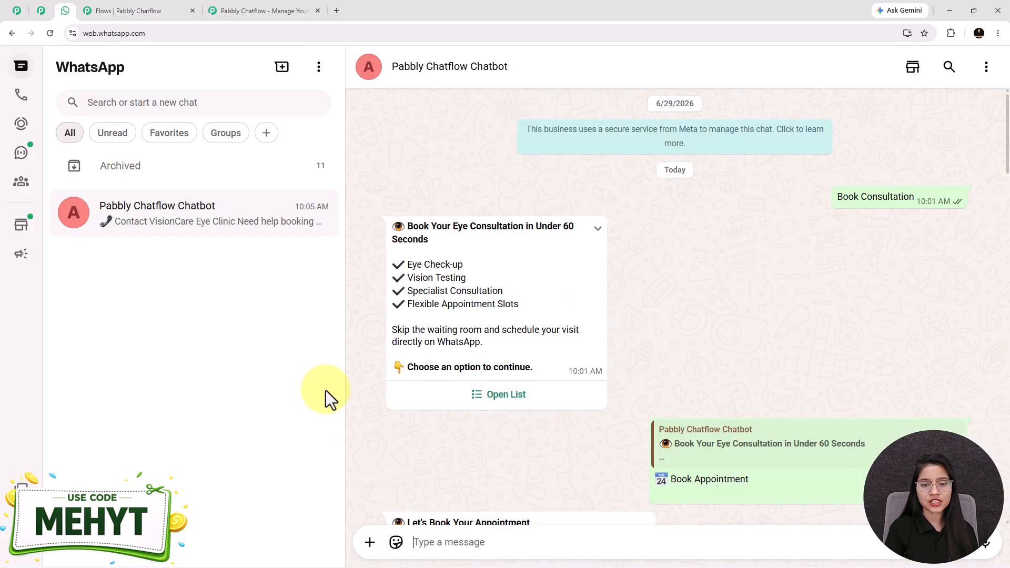
click(134, 6)
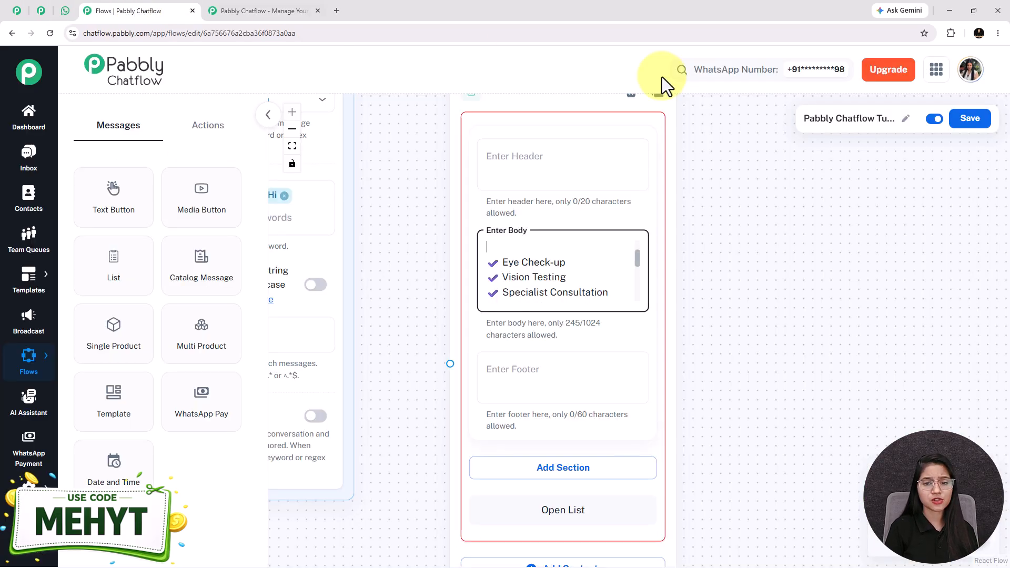
Add a section titled Our Services to the List block
drag(797, 467, 755, 306)
click(563, 319)
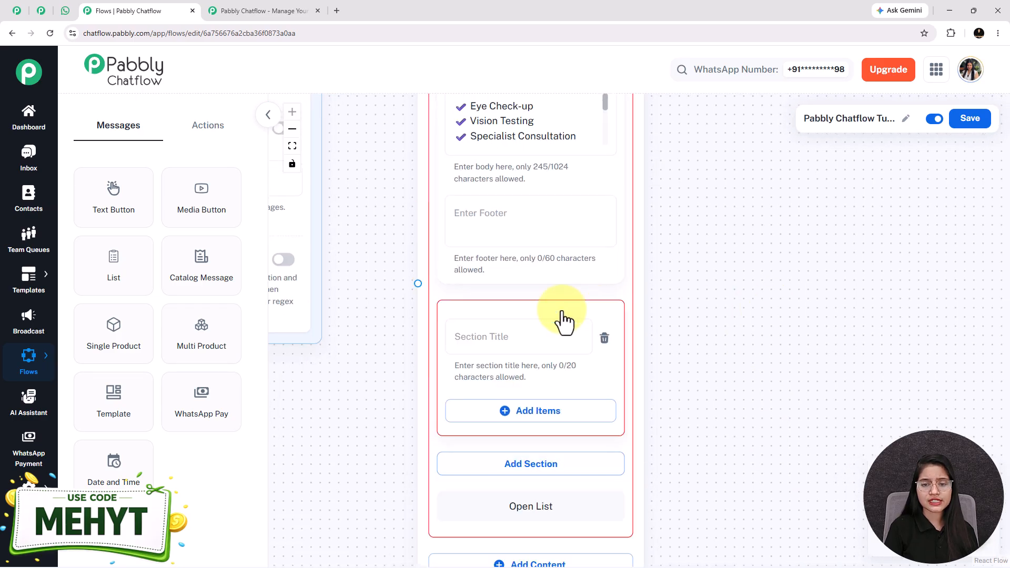
click(532, 335)
text(Our Services)
Add three items to the Our Services section, titled Book Appointment, Eye Treatments and Contact Clinic
drag(755, 447, 733, 241)
click(508, 201)
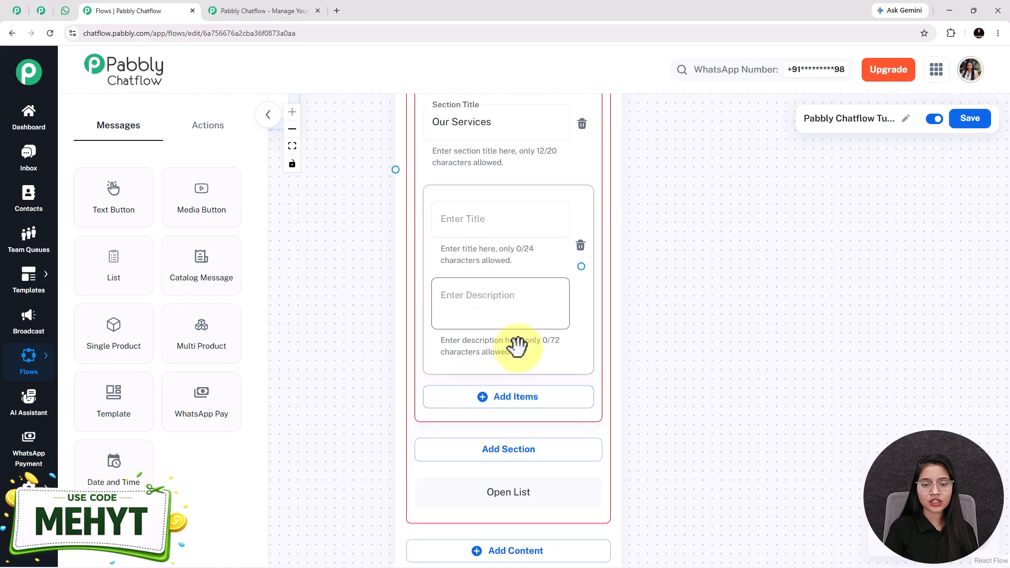
click(512, 398)
scroll(480, 431, down, 5)
click(480, 423)
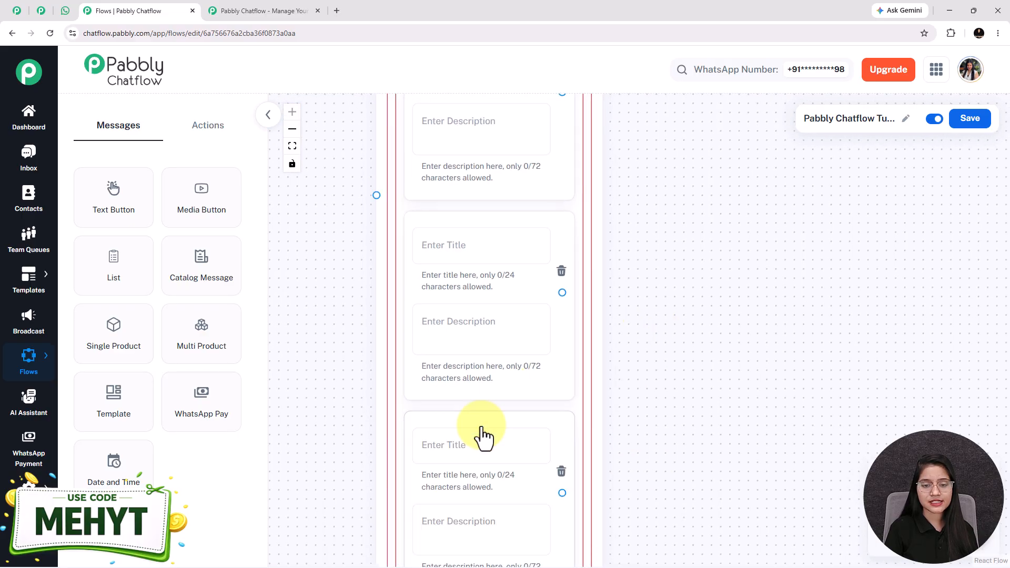
scroll(480, 424, down, 2)
scroll(480, 424, down, 1)
drag(672, 338, 673, 429)
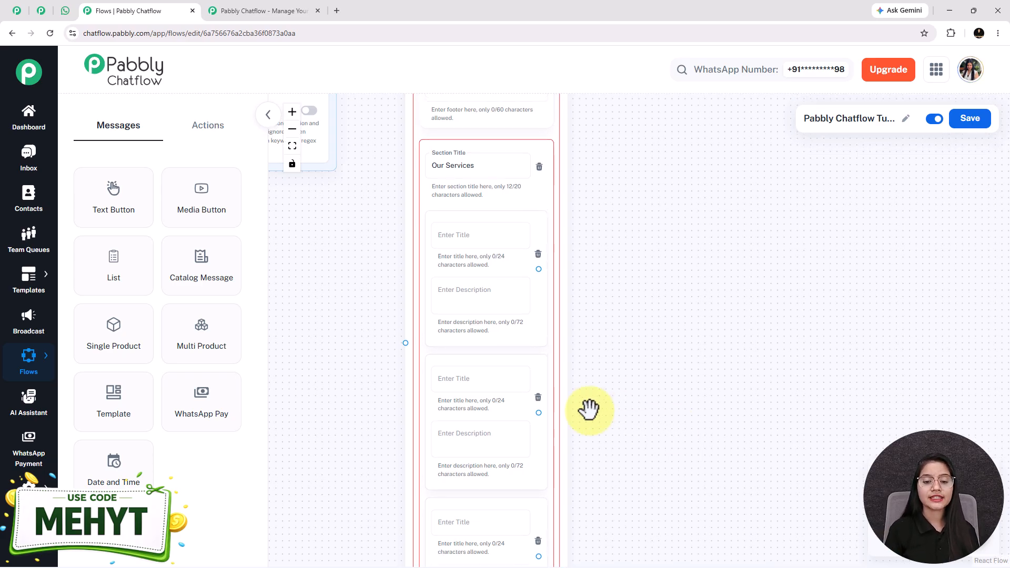
scroll(588, 409, down, 3)
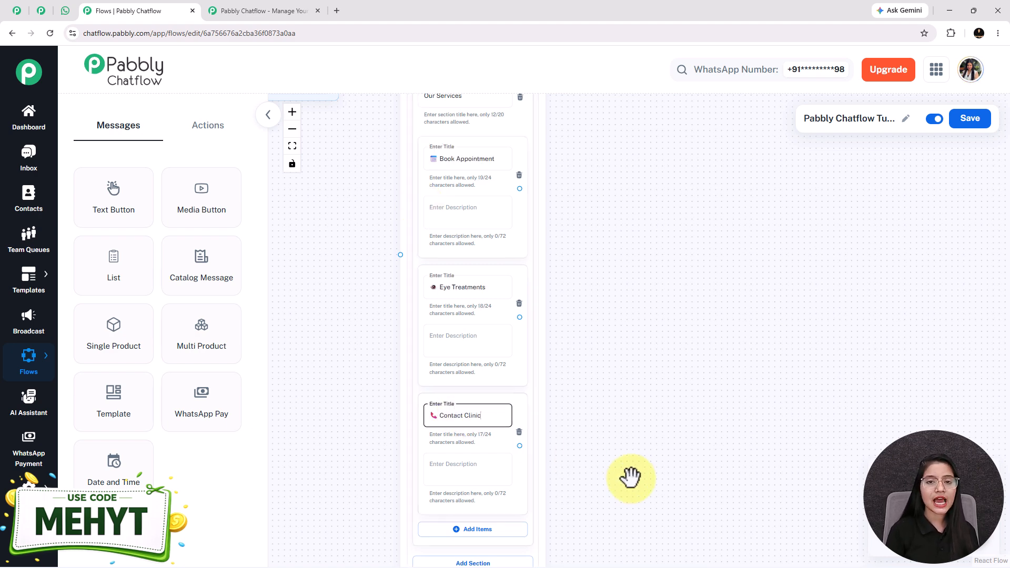
Connect the Trigger block's output to the List block's input
scroll(452, 372, down, 2)
drag(355, 239, 366, 390)
drag(372, 119, 425, 439)
drag(503, 434, 496, 395)
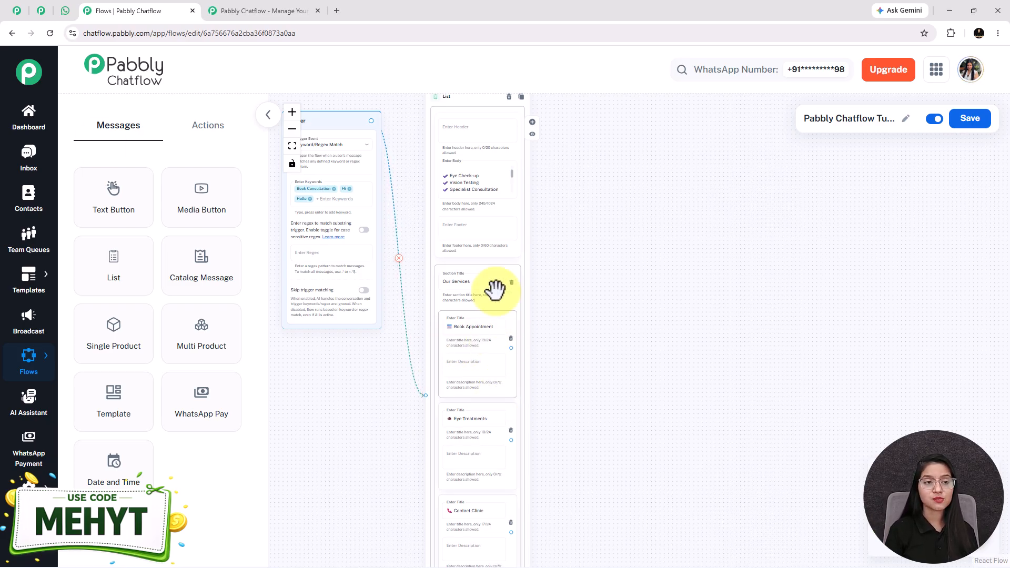
Switch to the WhatsApp chat and examine the "Let's Book Your Appointment" message that asks for the patient's full name
click(65, 9)
scroll(642, 316, down, 4)
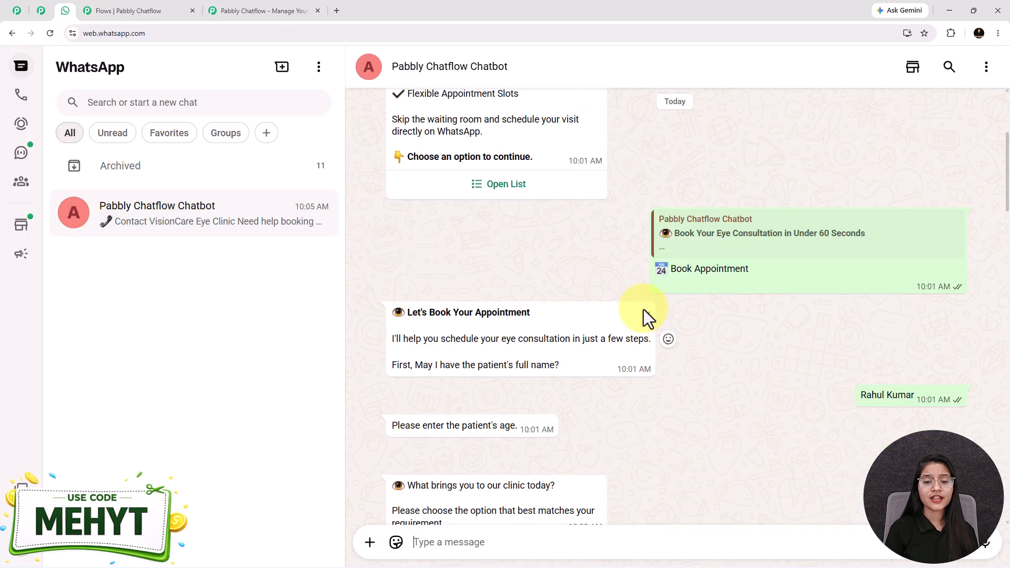
drag(591, 365, 368, 308)
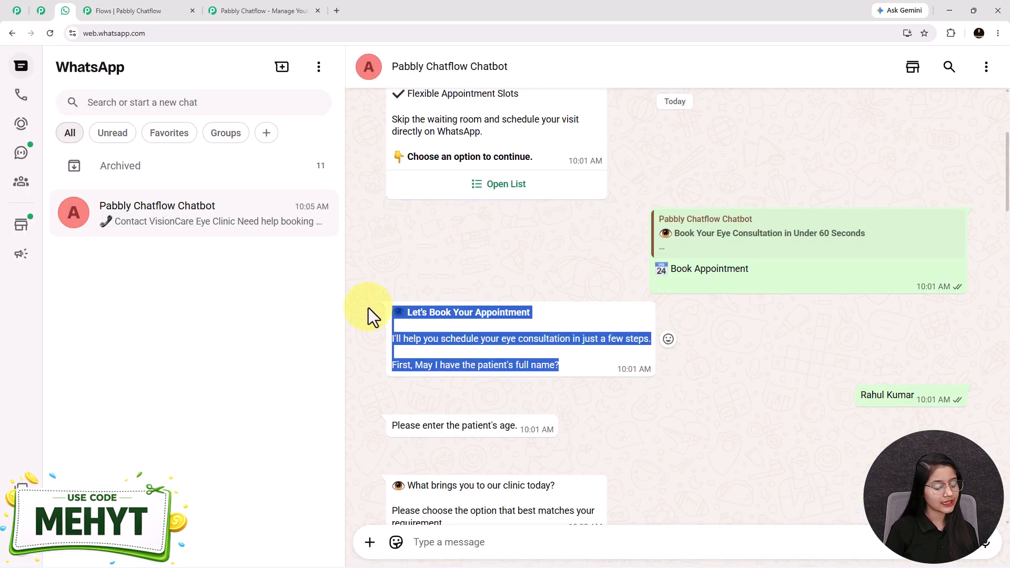
click(299, 307)
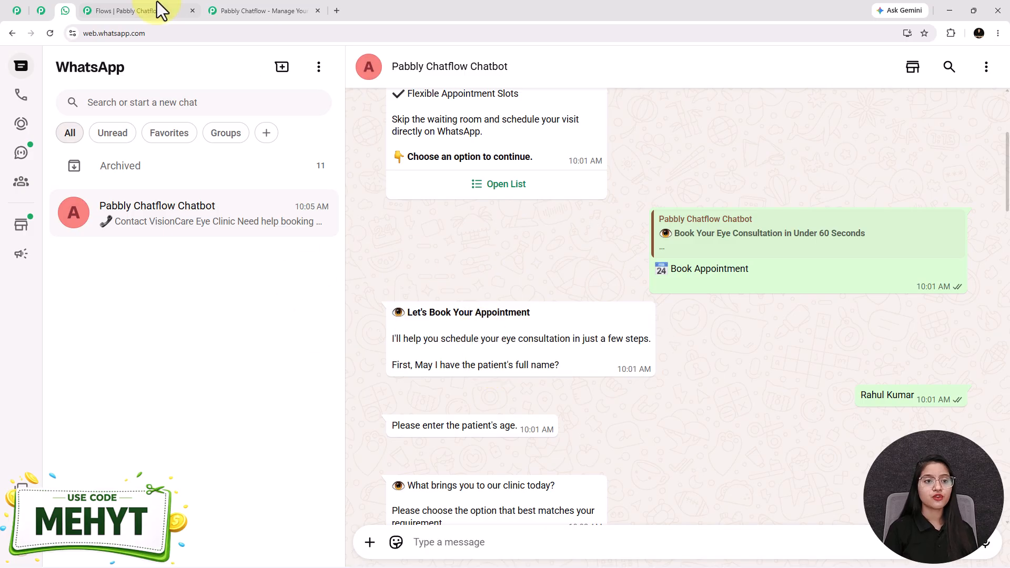
In the flow editor, add a Question block beside the List block with the "Let's Book Your Appointment" message asking for the patient's full name
click(171, 7)
click(201, 132)
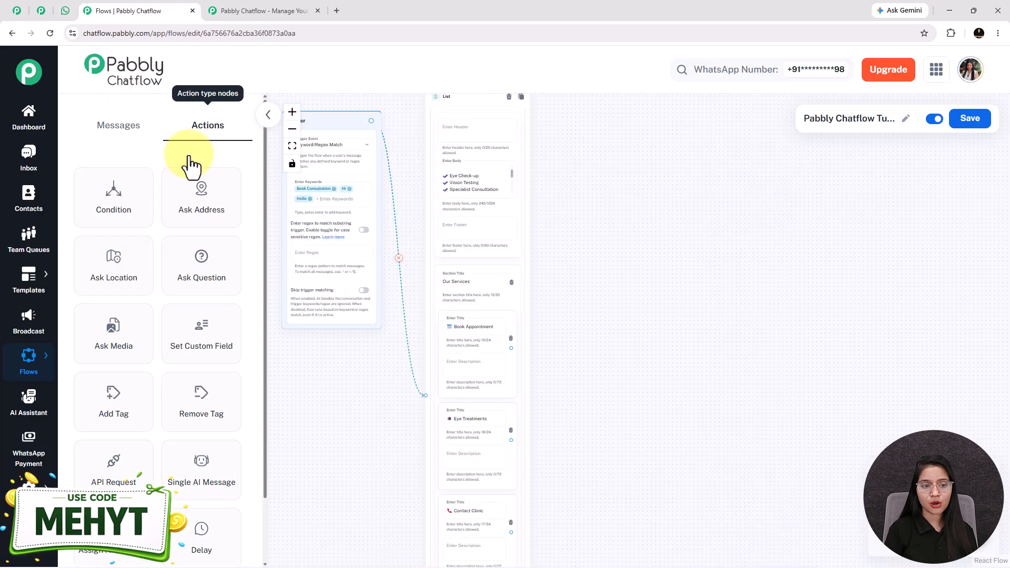
drag(194, 284, 611, 258)
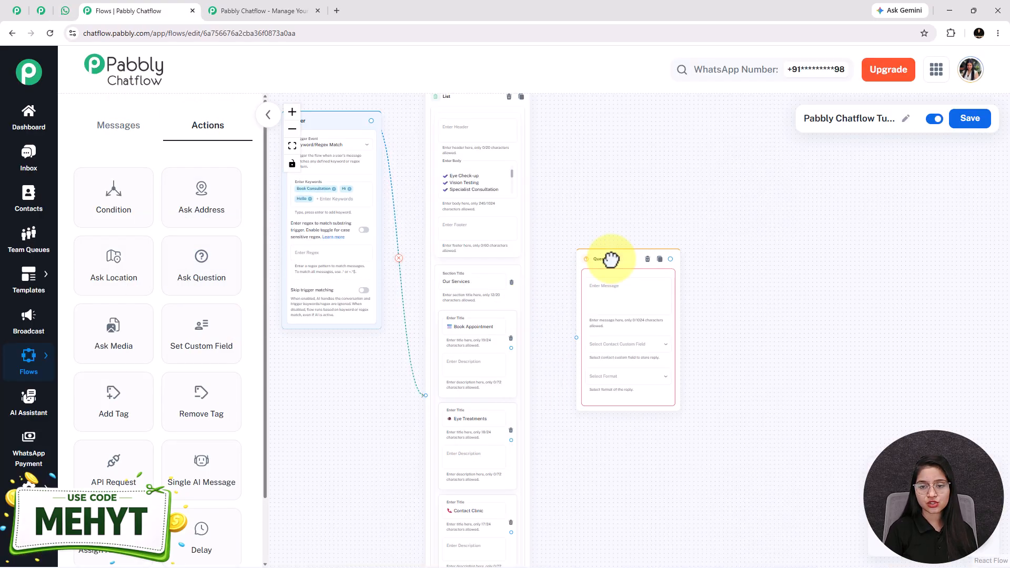
click(610, 308)
click(620, 281)
text(📅 Let's Book Your Appointment  I'll help you schedule your eye consultation in just a few steps.  First, may I have the patient's full name?)
scroll(621, 277, up, 3)
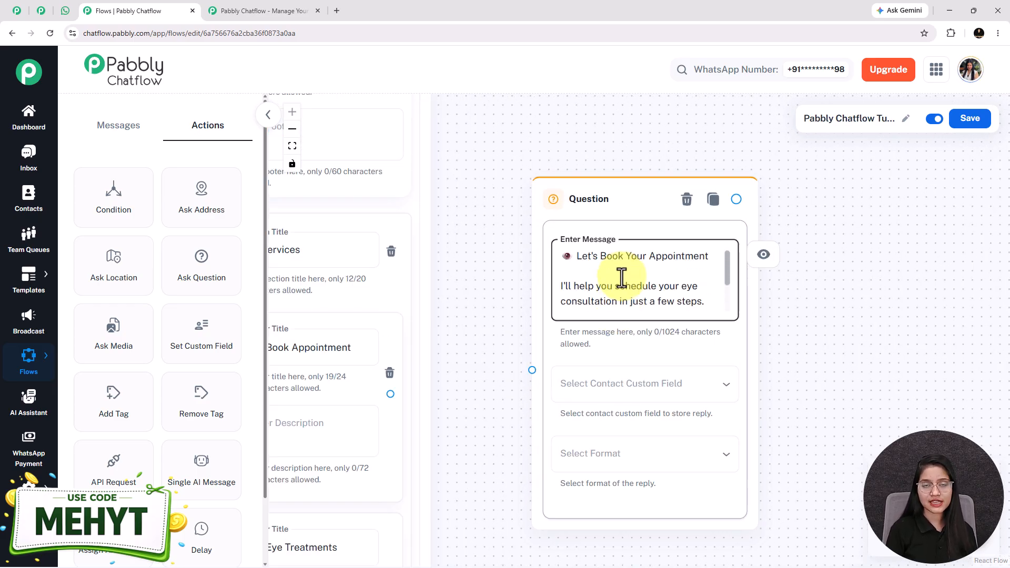
key(Down)
key(Down)
key(Down)
key(Down)
key(Down)
key(Down)
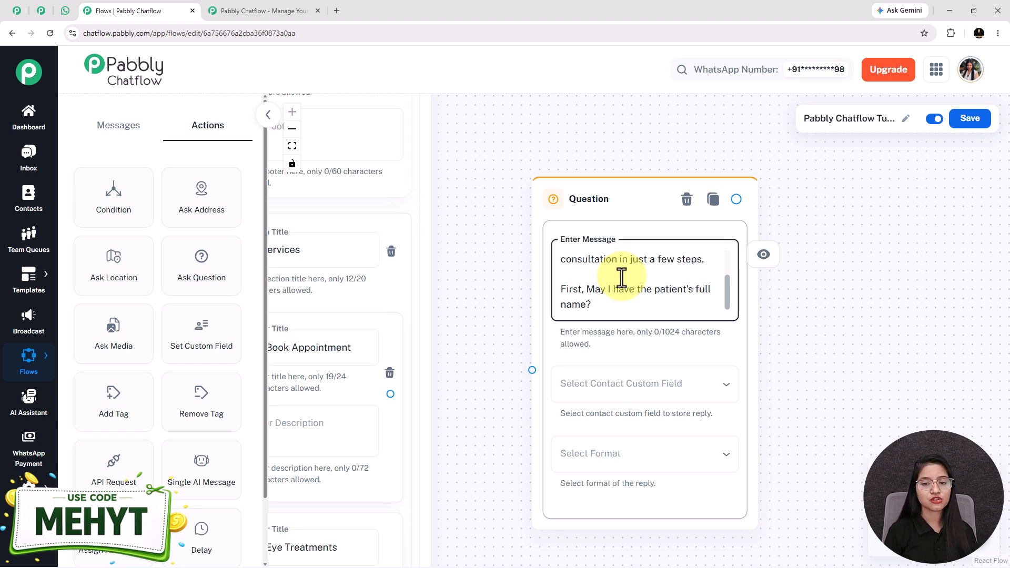
Store the full-name question's reply in the FullName contact custom field and set its format to Text
scroll(807, 401, down, 2)
click(652, 318)
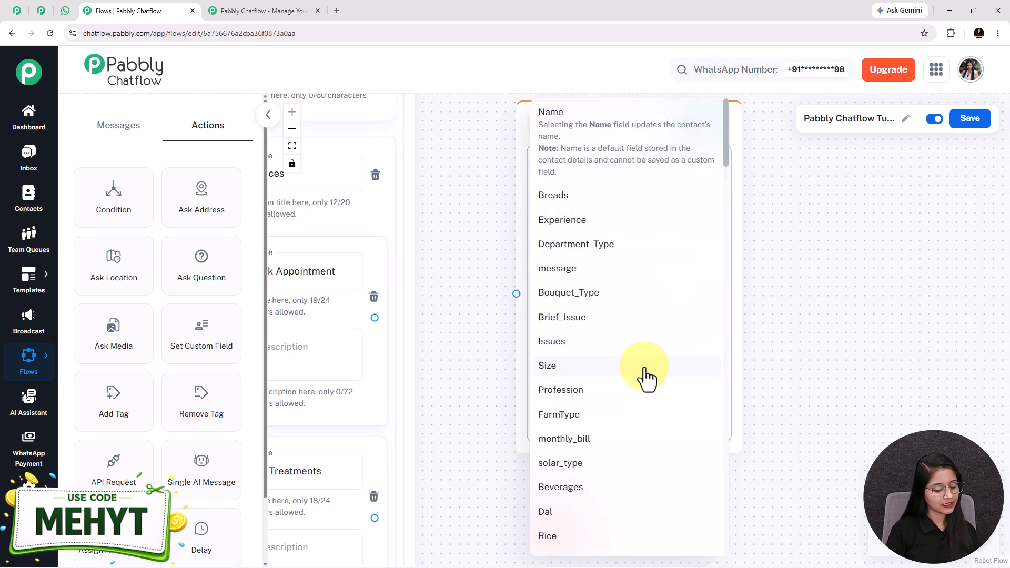
scroll(657, 371, down, 15)
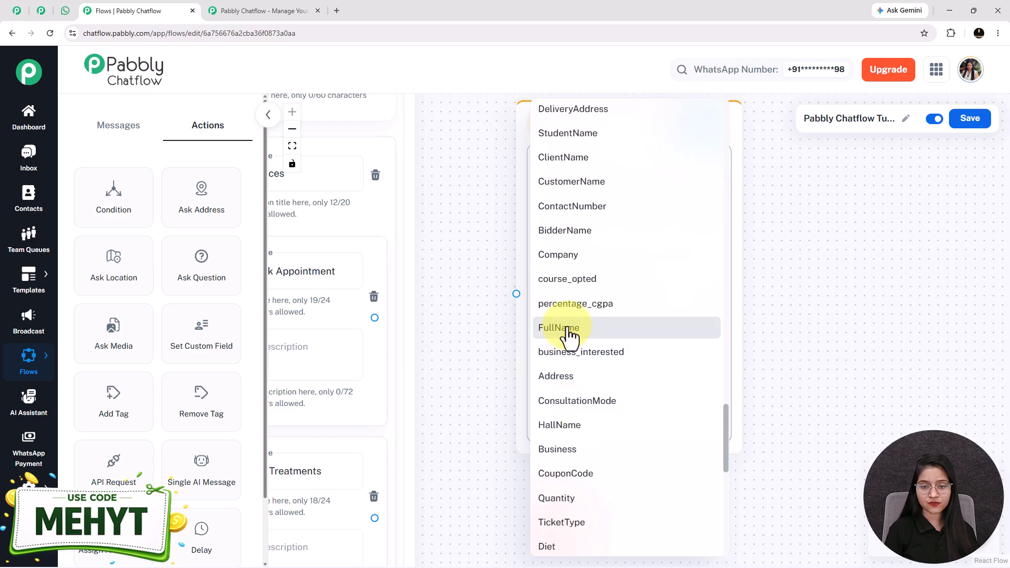
click(569, 326)
click(585, 390)
click(568, 419)
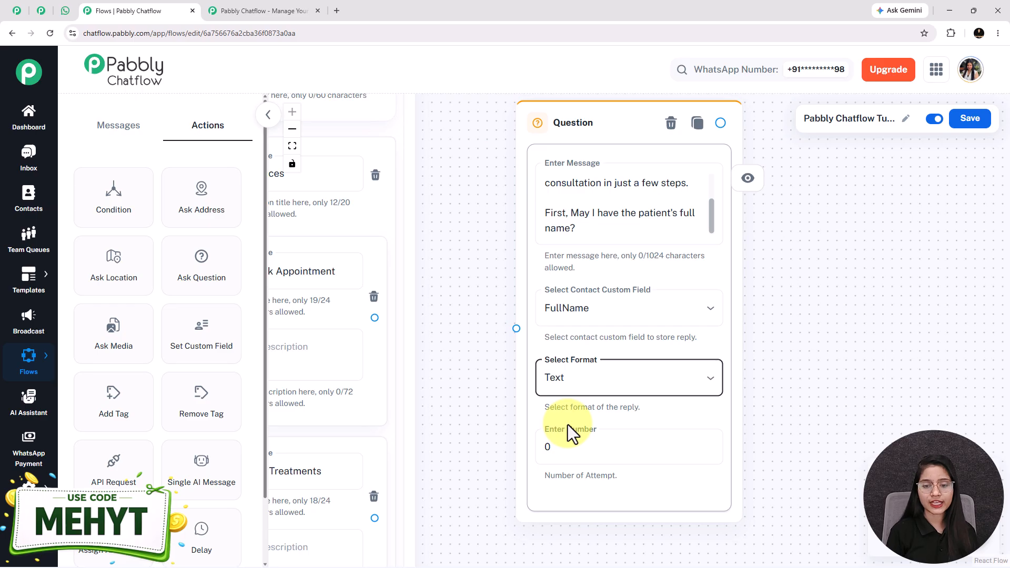
click(583, 453)
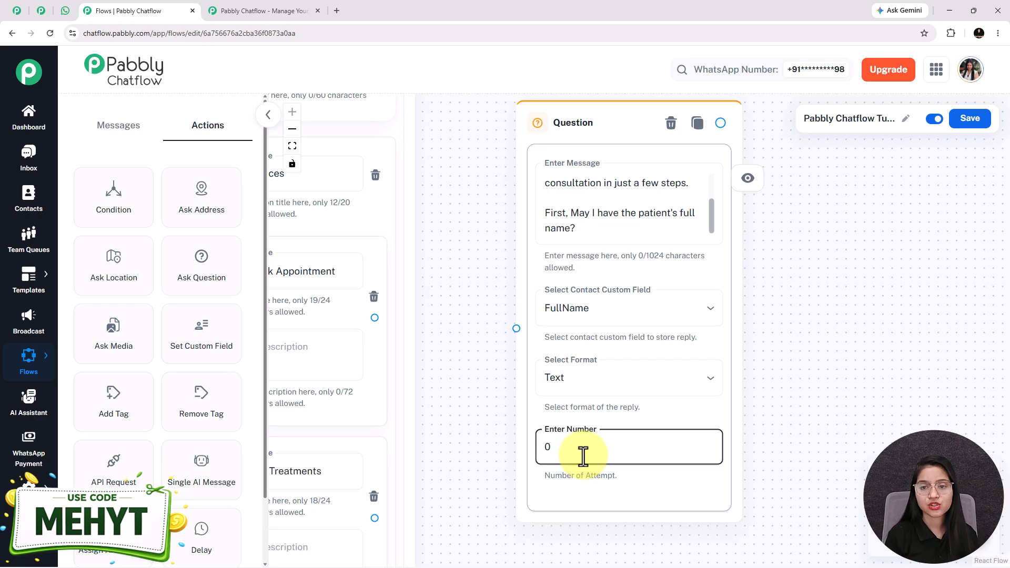
double_click(603, 217)
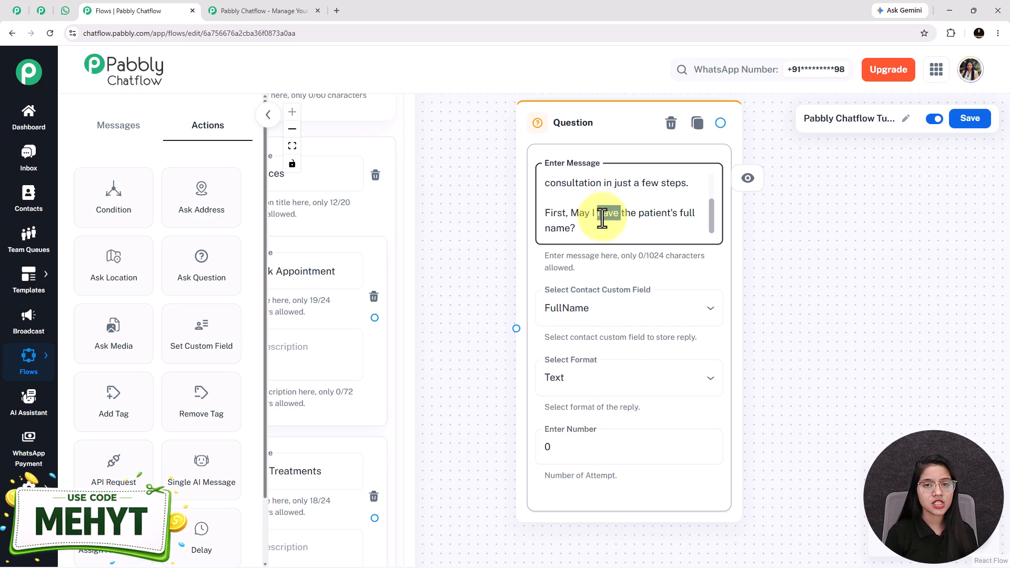
click(614, 392)
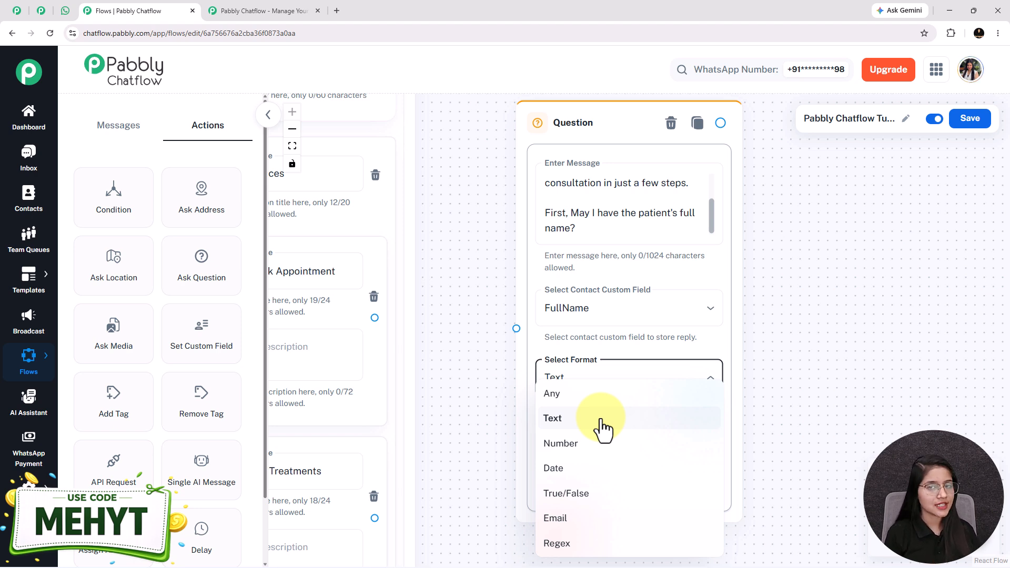
click(601, 428)
Try allowing 1 attempt on the full-name question with the validation error message "please share your name in the core"
click(572, 451)
key(BackSpace)
text(1)
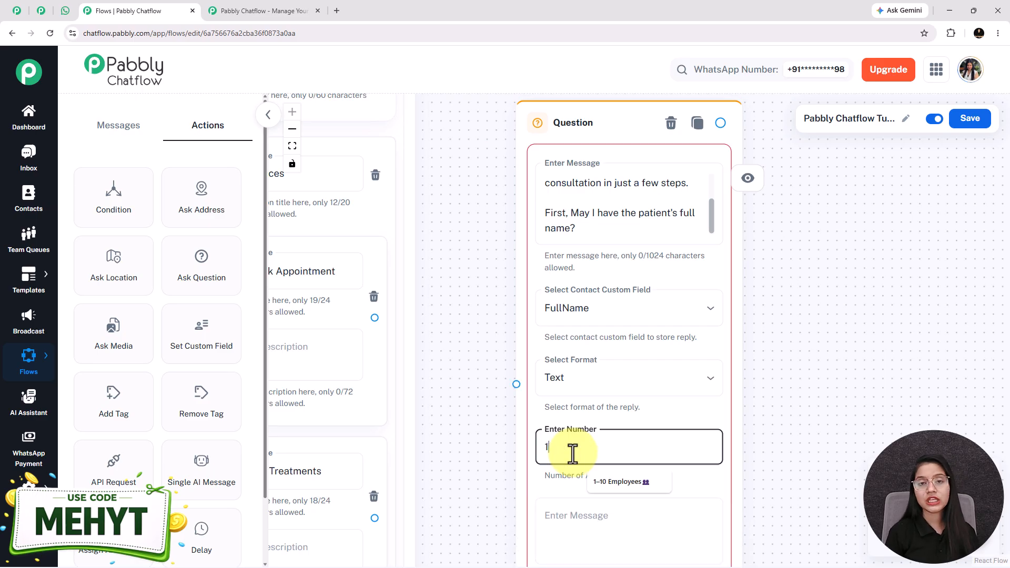
scroll(475, 471, down, 3)
click(581, 450)
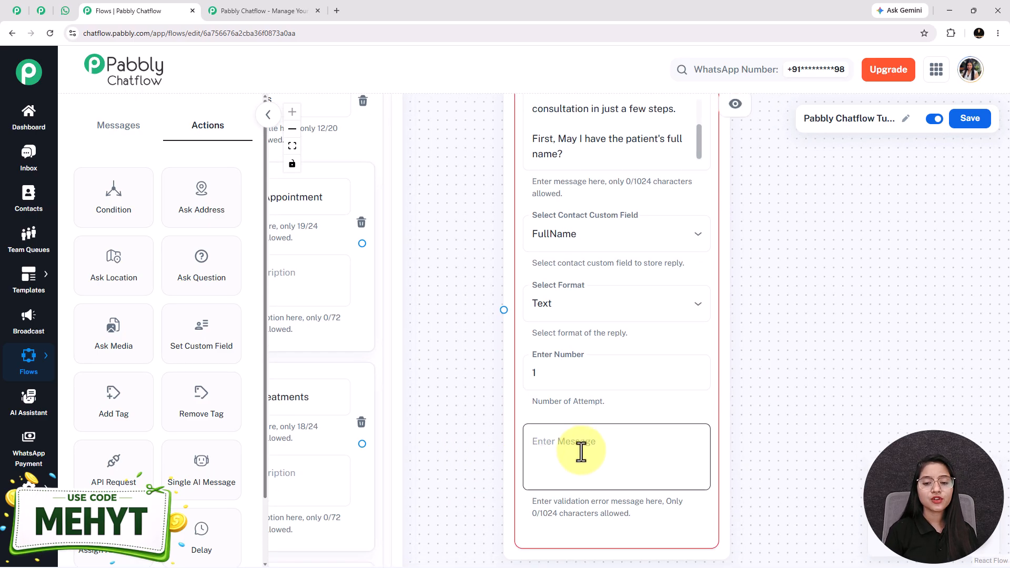
text(please)
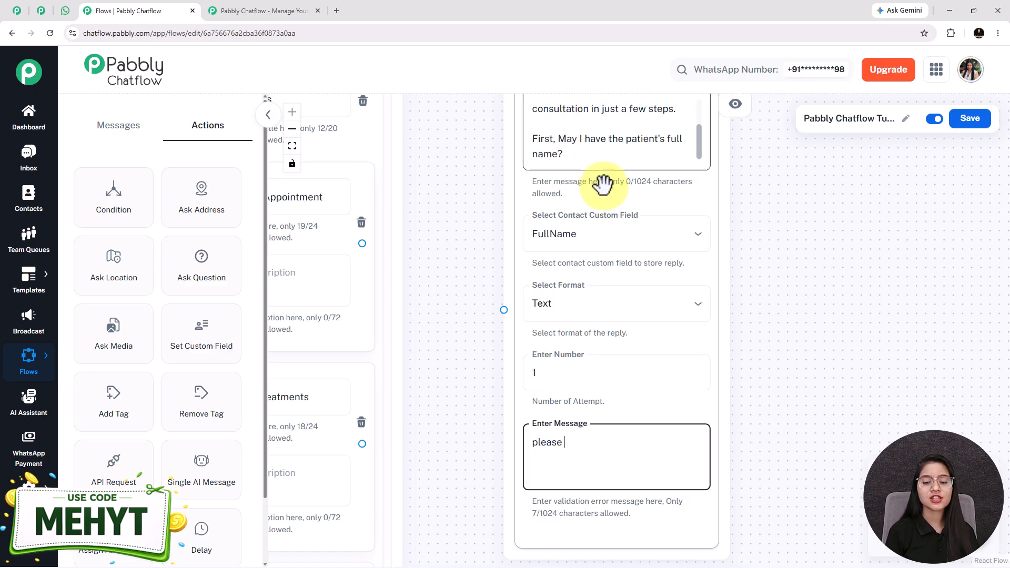
text( share )
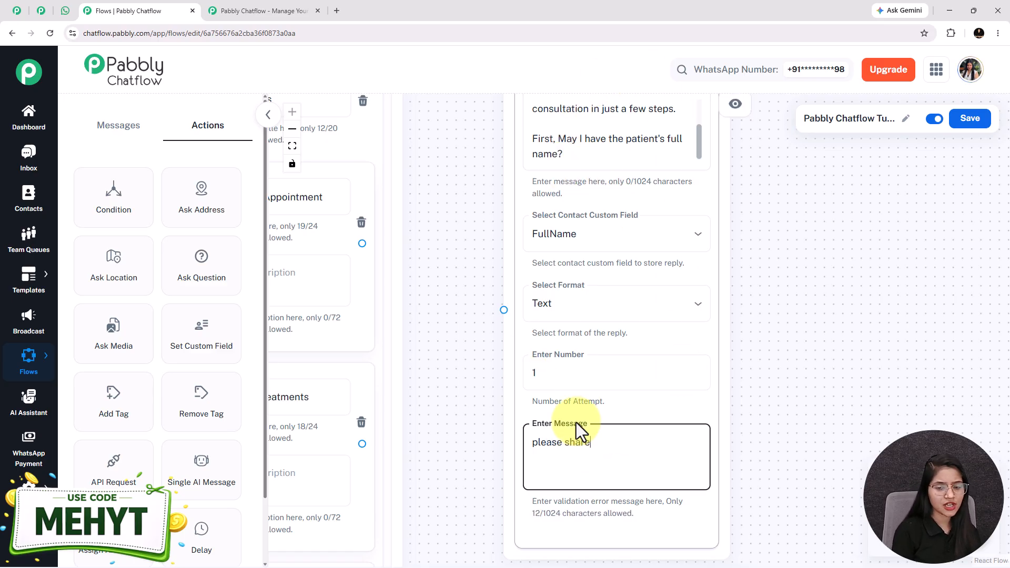
text(your nam)
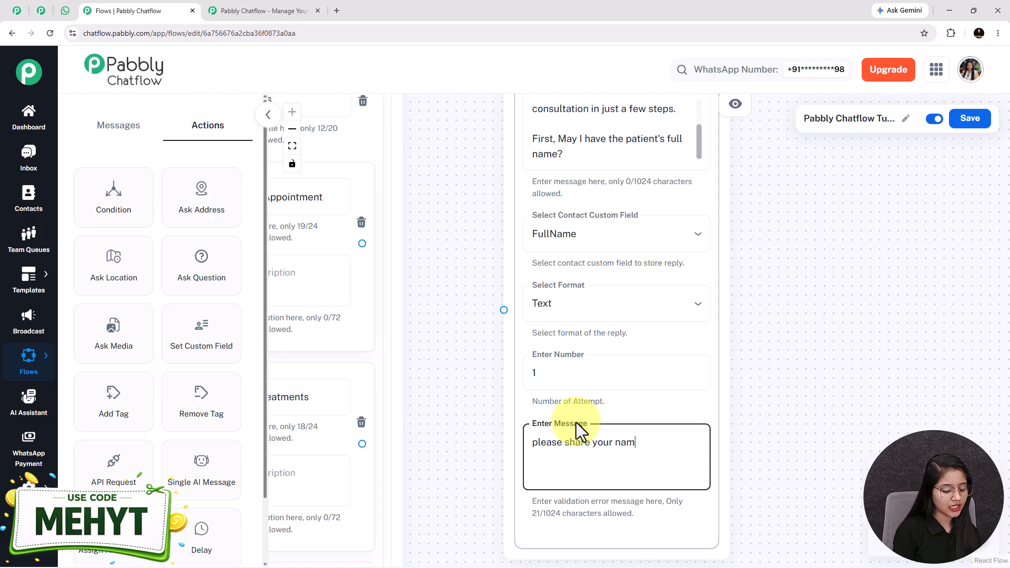
text(e in the core)
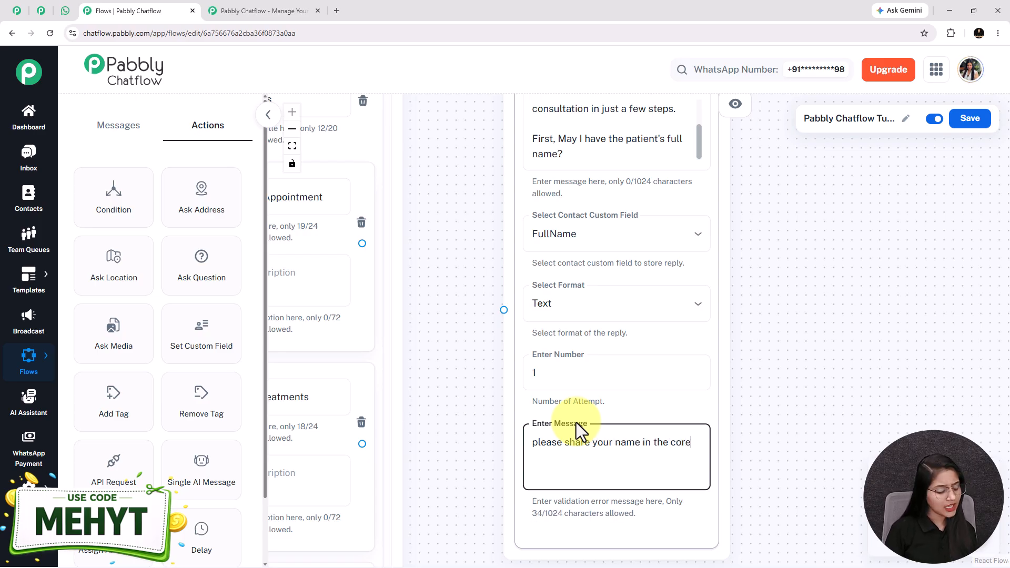
Clear the validation error message and set the full-name question's number of attempts back to 0
key(ctrl+a)
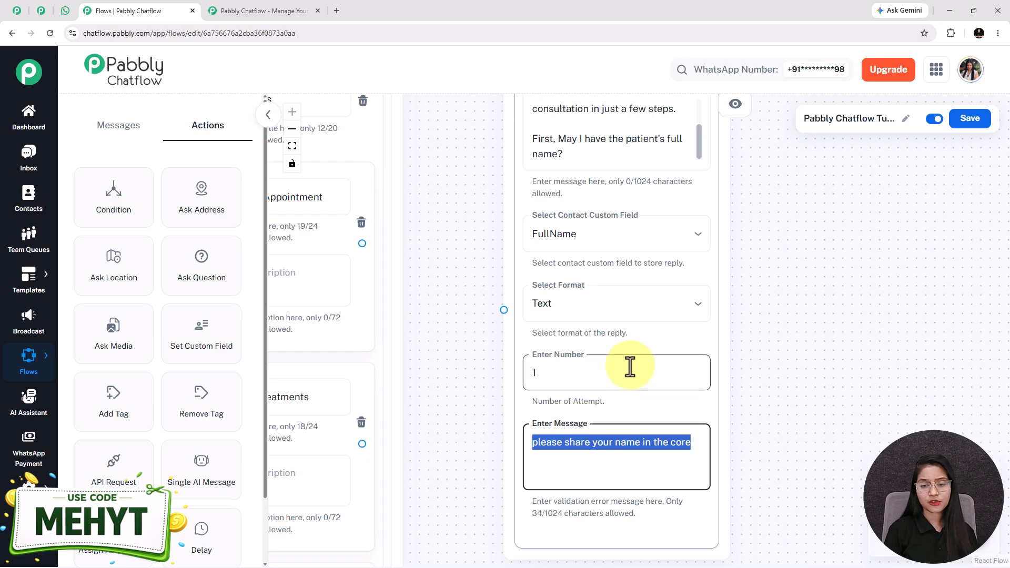
text(\)
click(559, 376)
key(BackSpace)
text(0)
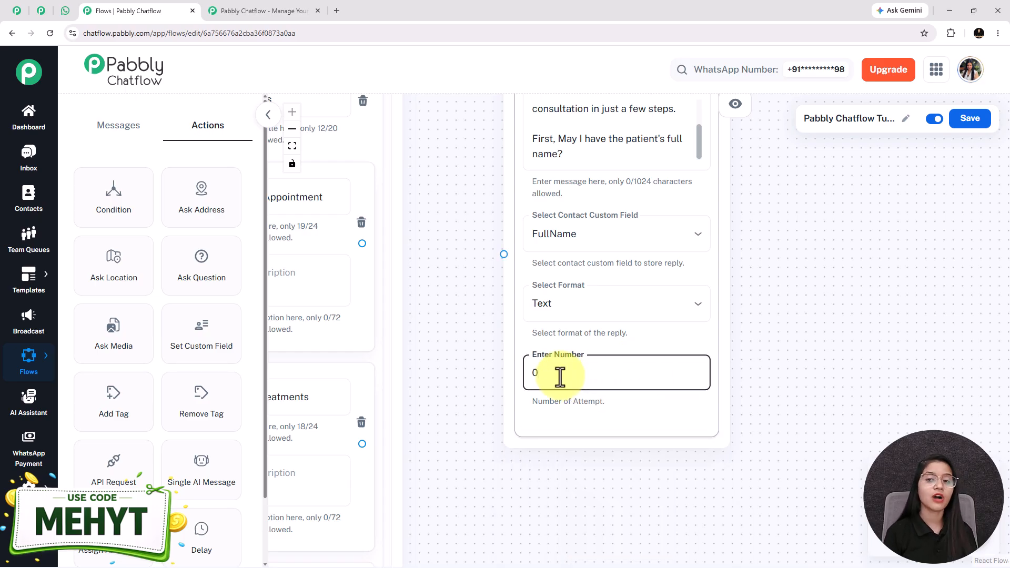
Connect the List block's Book Appointment item to the input of the full-name Question block
scroll(559, 377, down, 3)
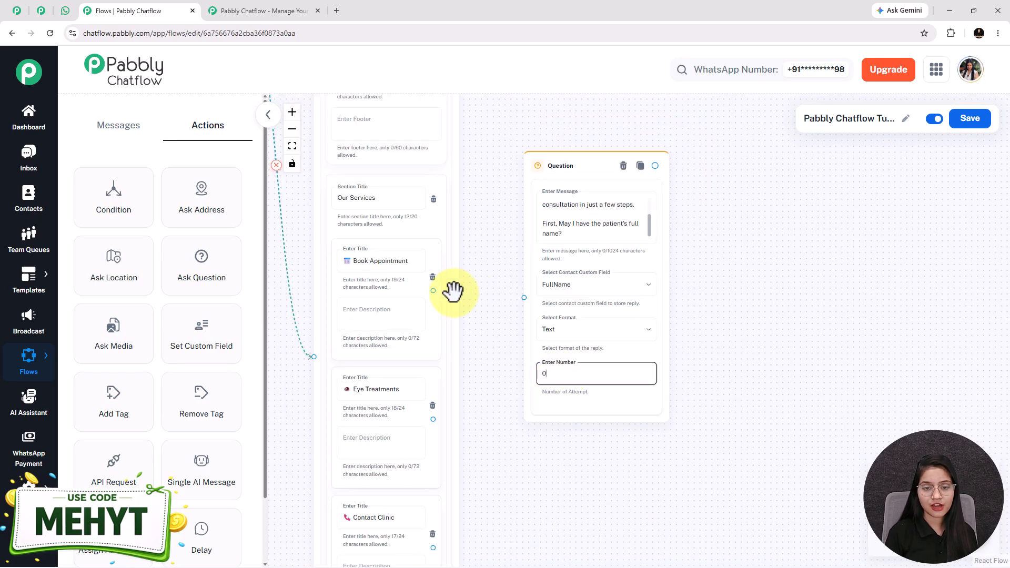
drag(433, 290, 524, 296)
drag(801, 335, 720, 330)
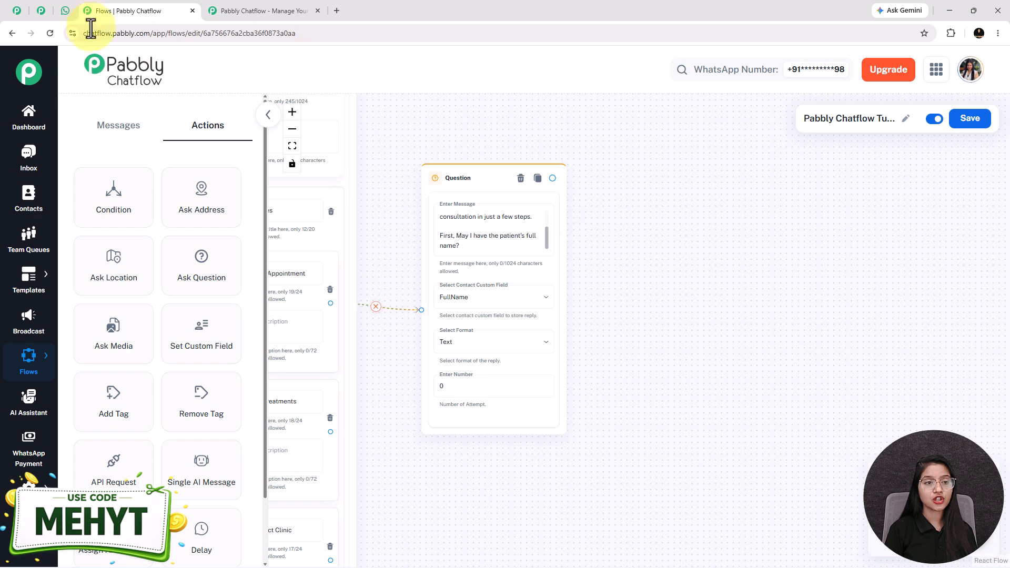
Copy "Please enter the patient's age." from the WhatsApp chat and use it as the message of a new Question block in the flow
click(66, 10)
drag(518, 425, 393, 427)
key(ctrl+c)
click(116, 11)
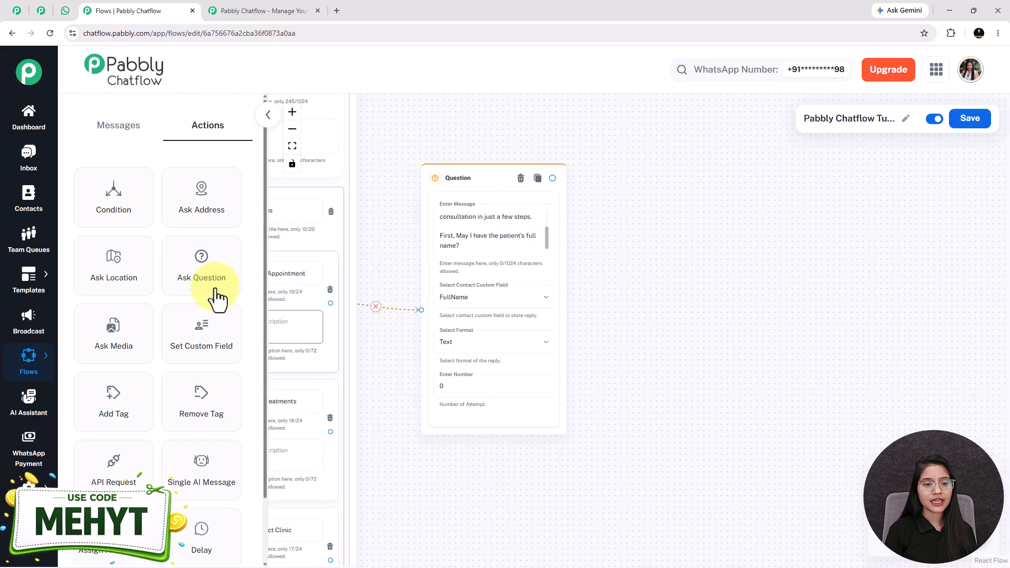
drag(201, 284, 666, 200)
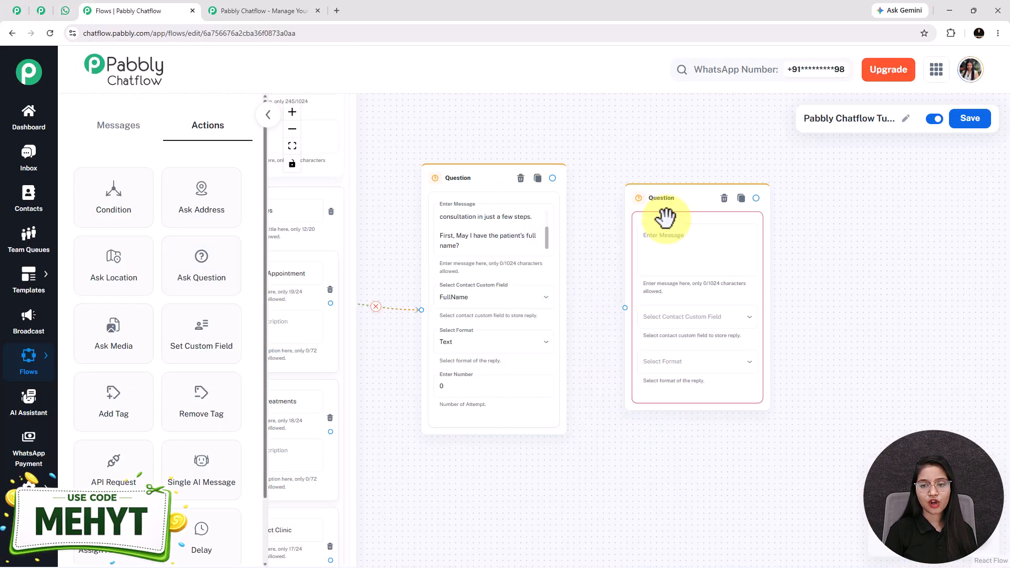
scroll(682, 260, up, 3)
click(681, 260)
key(ctrl+v)
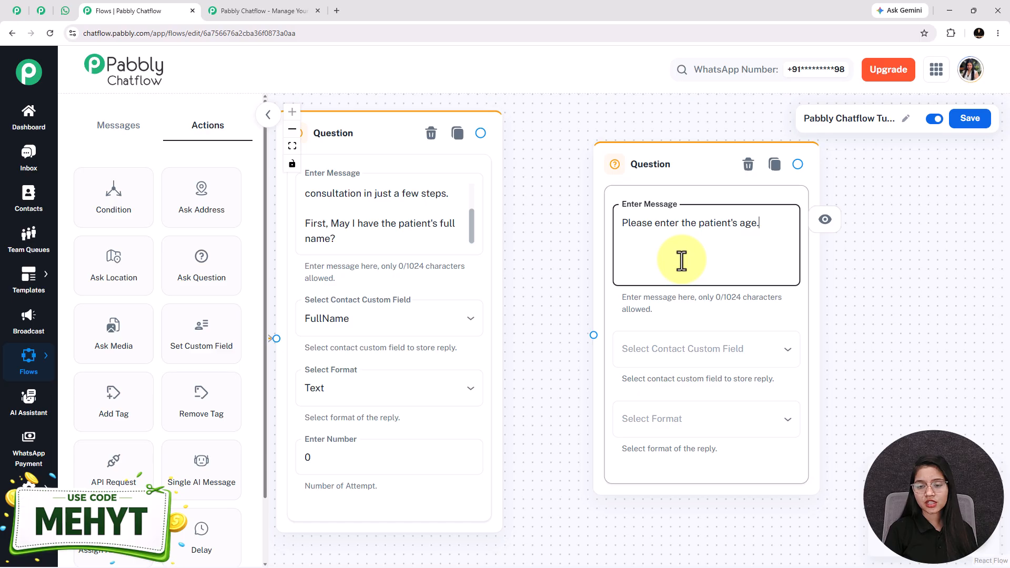
Store the age question's reply in the Age contact custom field and set its format to Any
click(682, 349)
scroll(683, 361, down, 10)
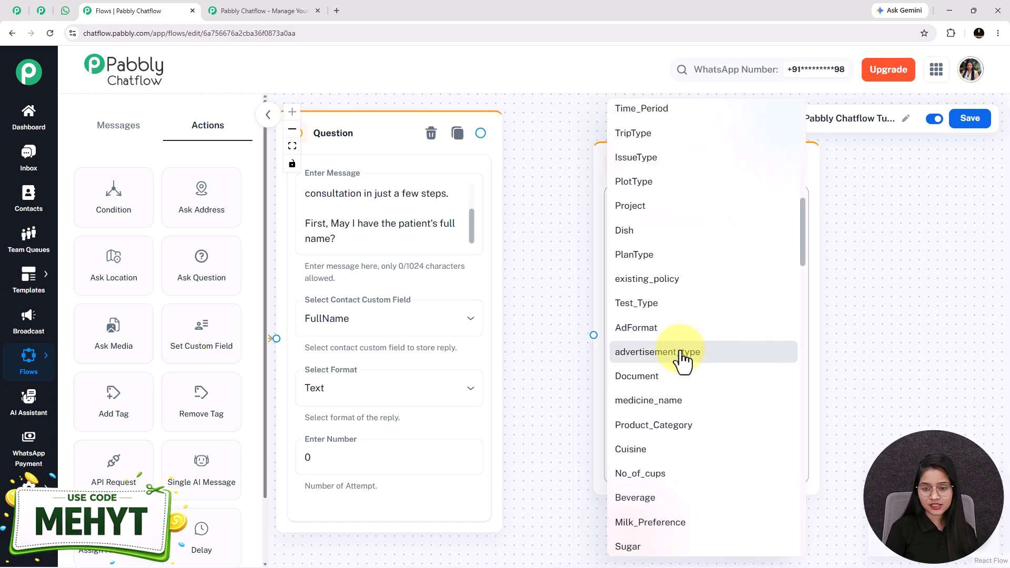
scroll(678, 361, down, 10)
scroll(671, 379, down, 12)
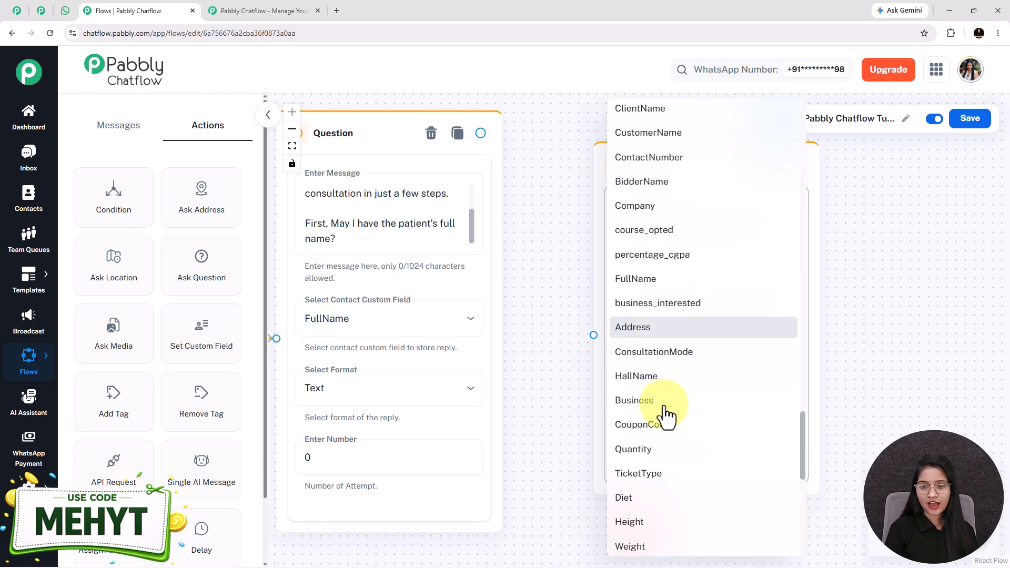
click(626, 331)
click(689, 423)
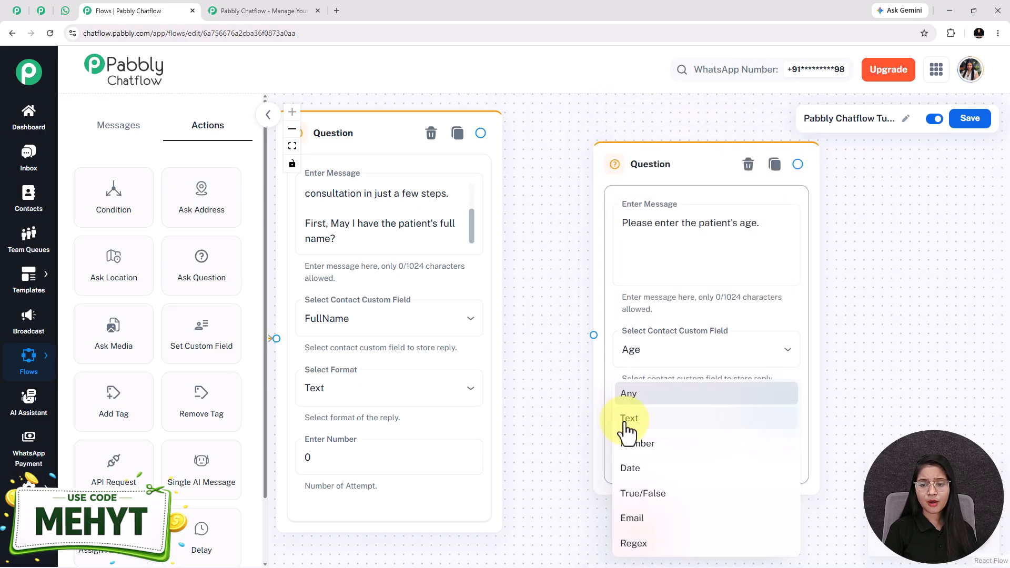
click(642, 395)
Connect the full-name Question block's output to the age Question block's input
drag(480, 133, 594, 335)
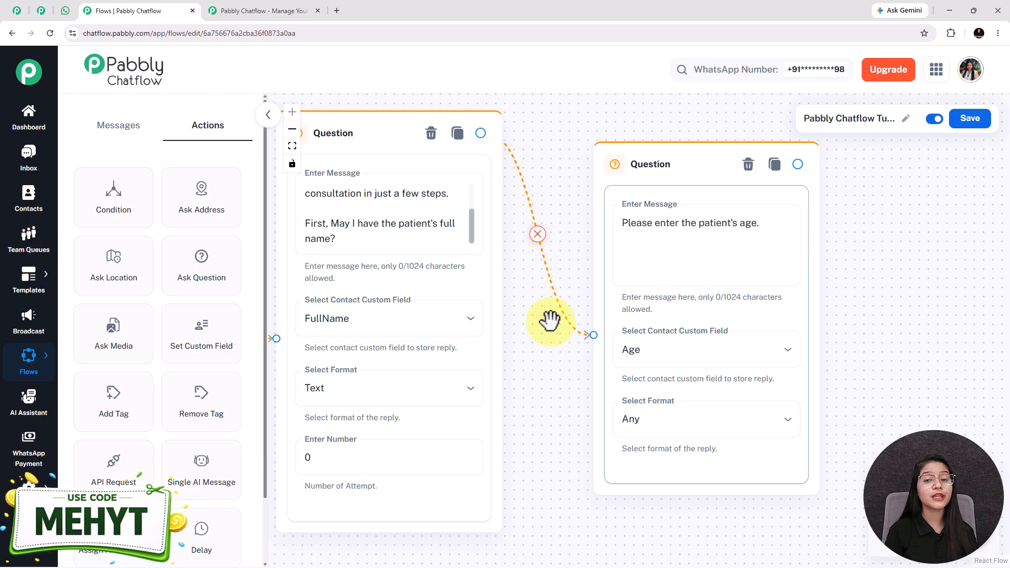
scroll(569, 396, down, 2)
drag(571, 422, 614, 422)
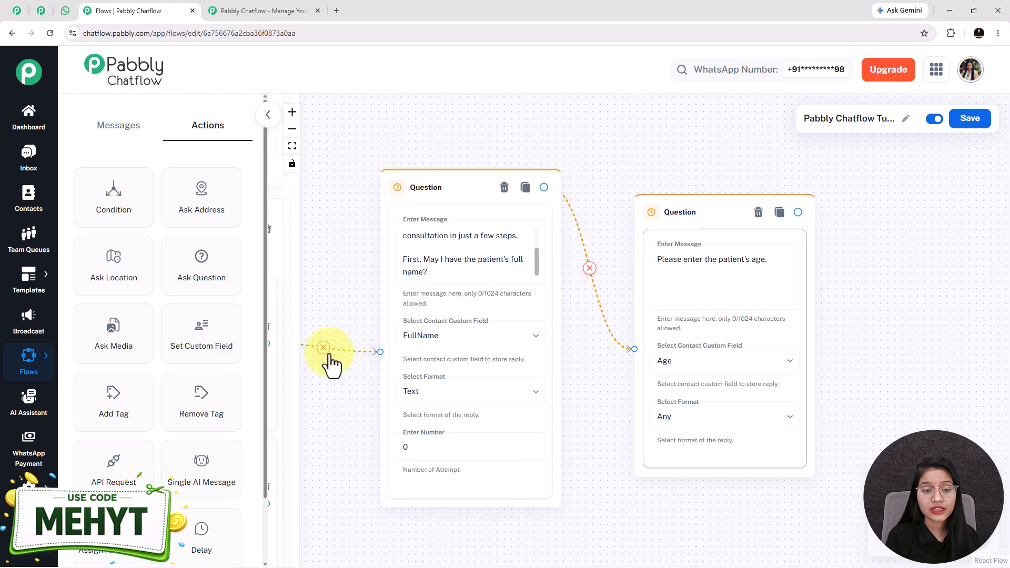
drag(897, 369, 799, 363)
scroll(748, 323, down, 3)
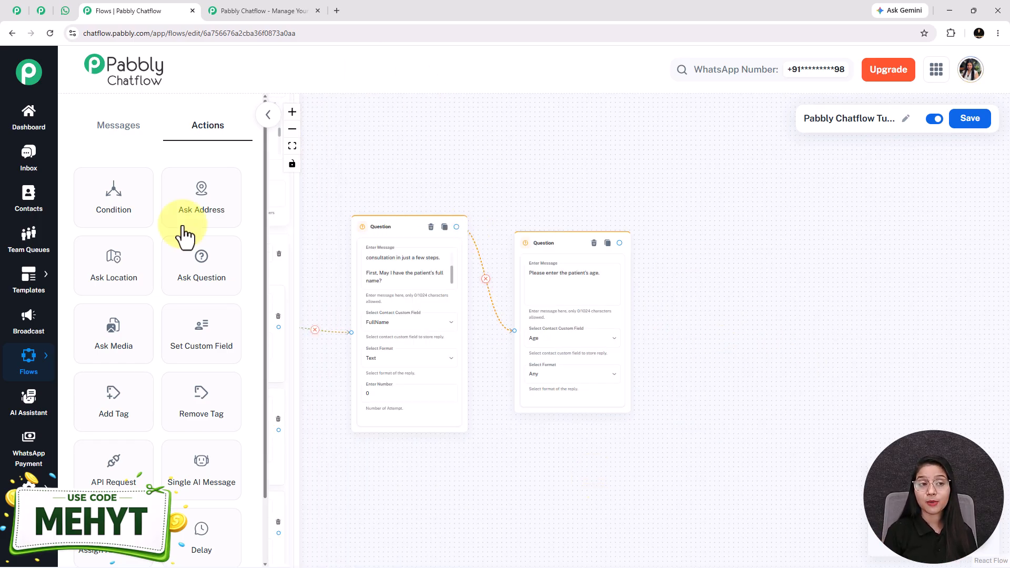
Switch to the WhatsApp chat and examine the "What brings you to our clinic today?" message and its list options
click(65, 14)
scroll(455, 337, down, 4)
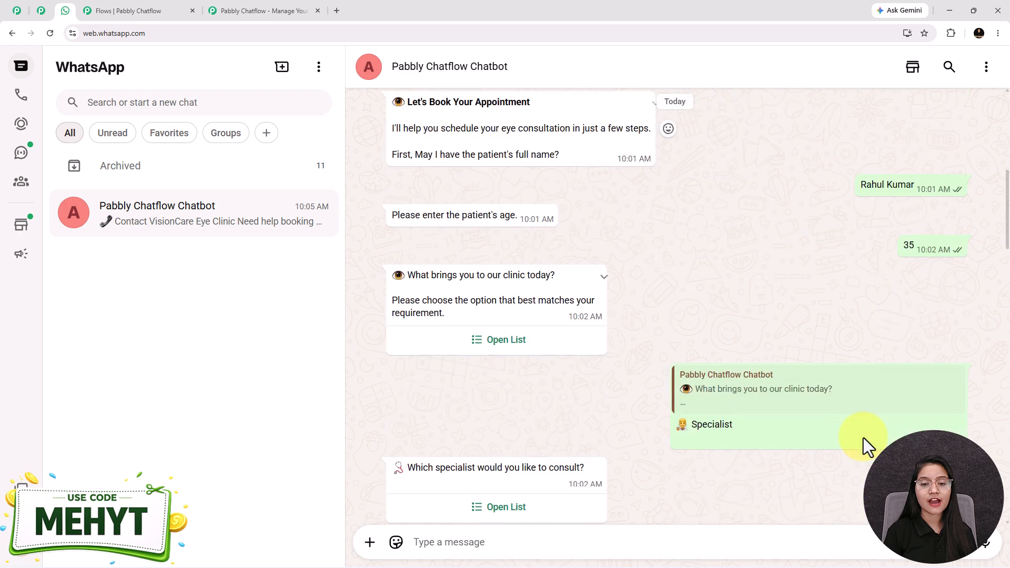
click(506, 342)
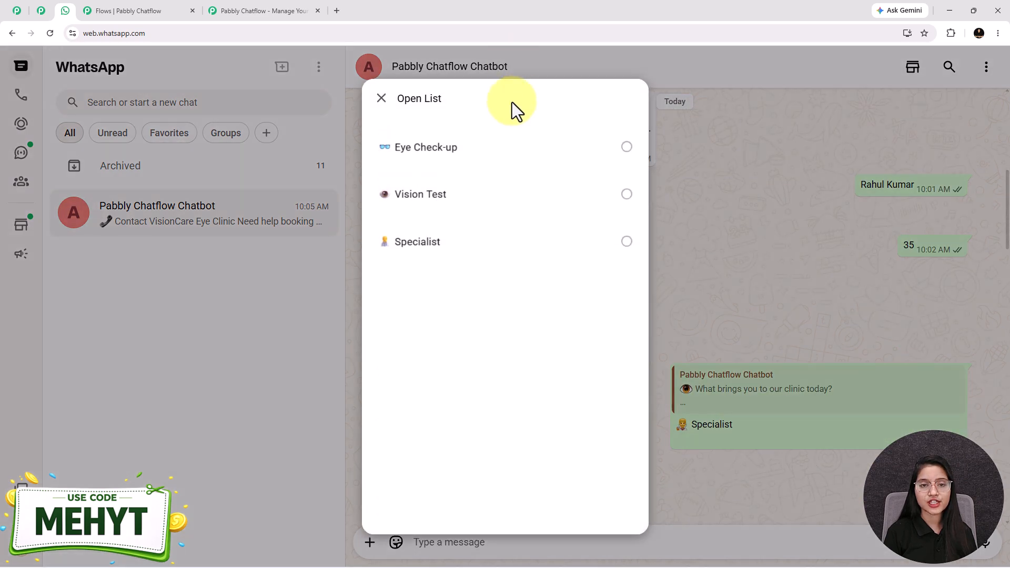
click(717, 311)
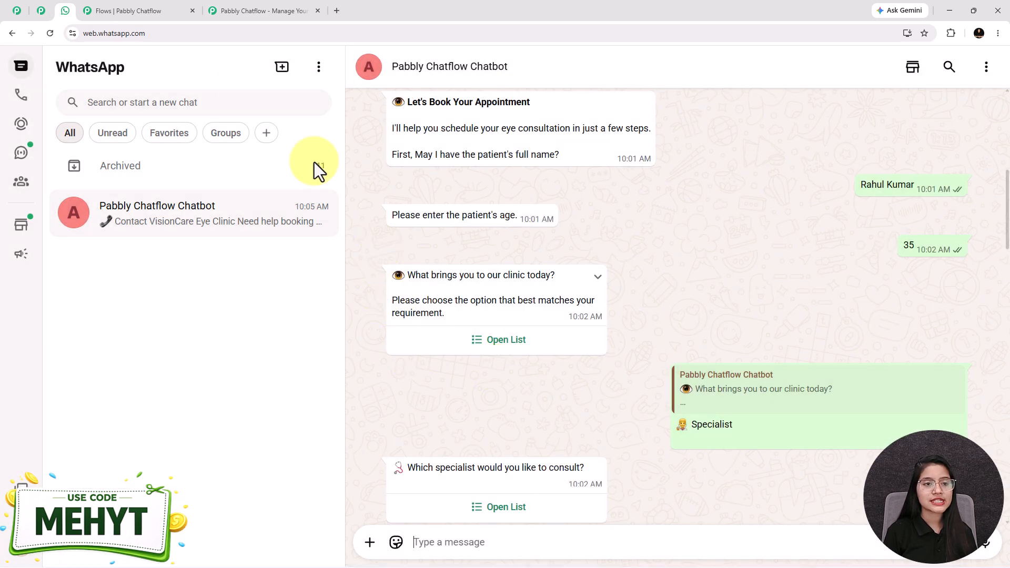
Back in the flow, add a List block after the age question with the body "What brings you to our clinic today?" and an Appoinment Types section
click(140, 10)
drag(566, 440, 582, 441)
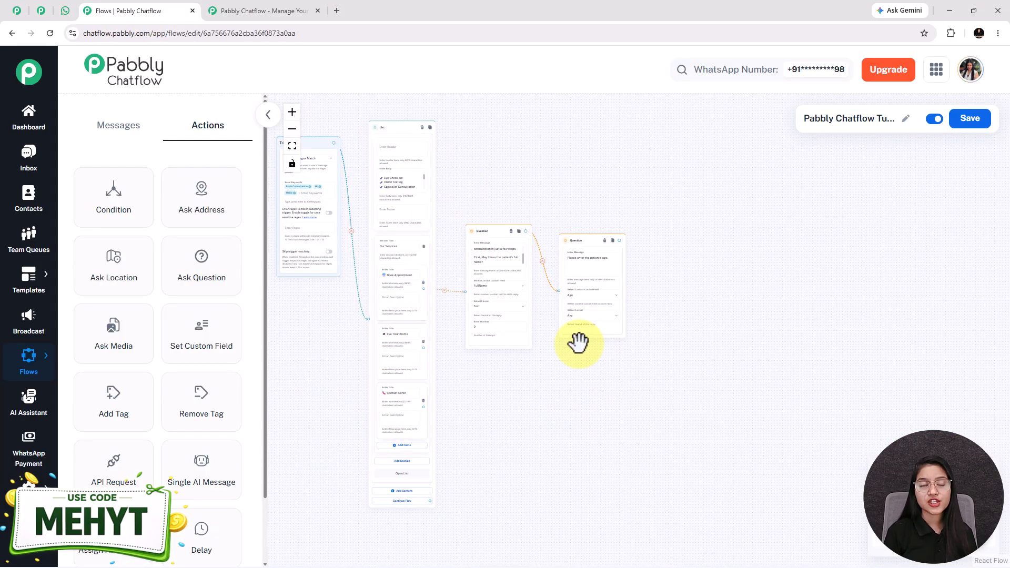
click(92, 125)
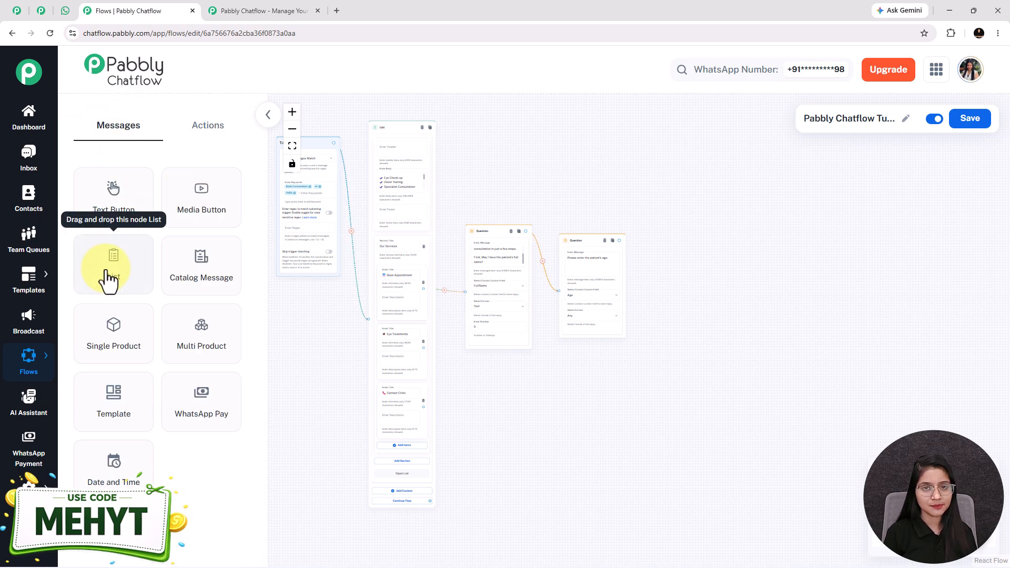
drag(107, 279, 631, 214)
scroll(712, 314, right, 3)
scroll(550, 203, up, 5)
click(582, 196)
scroll(581, 201, up, 1)
scroll(581, 201, up, 1)
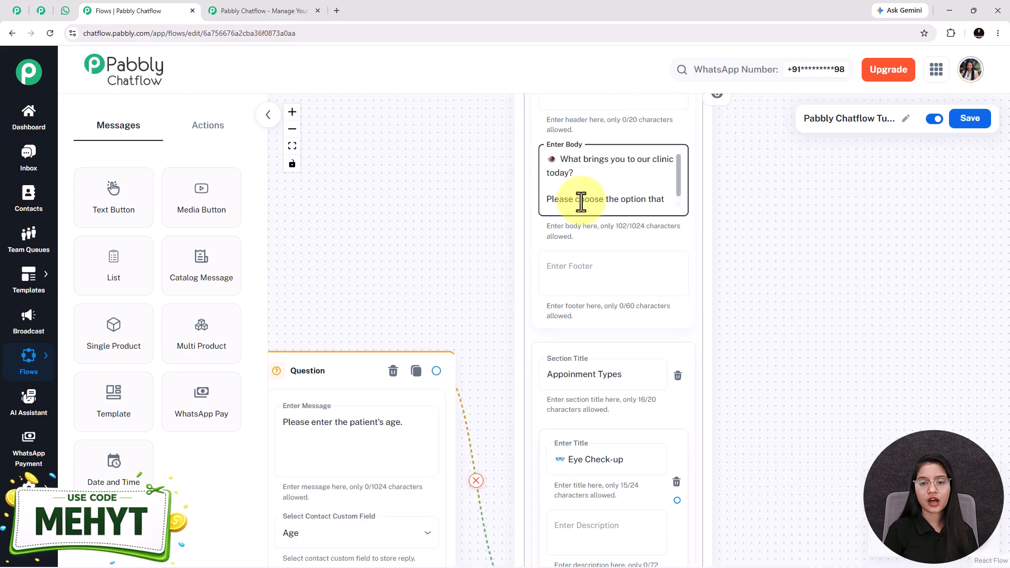
Review the List block's body and appointment-type items, plus the Question blocks for eye concern, appointment date, appointment time and contact number
scroll(595, 179, down, 1)
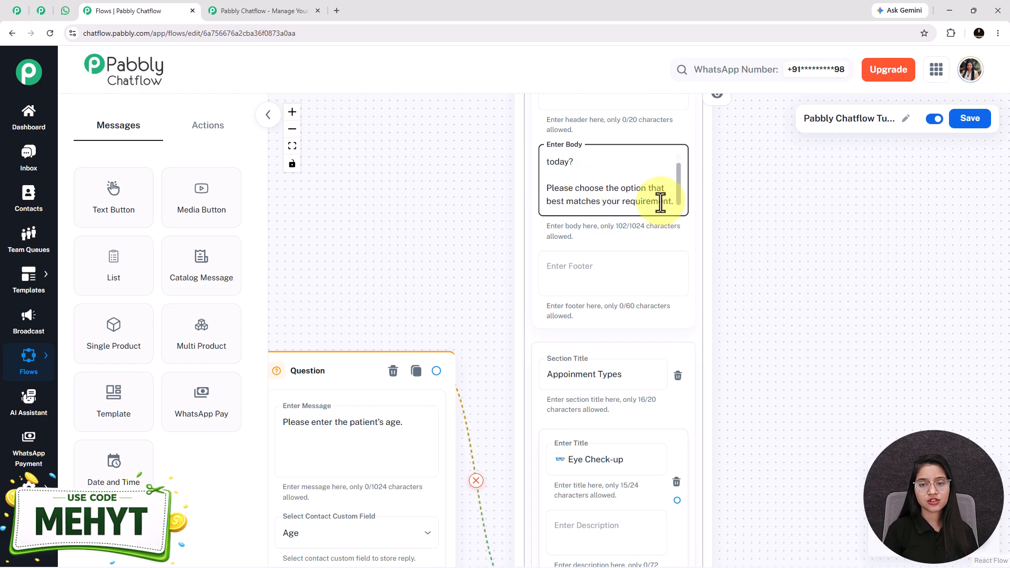
scroll(781, 472, down, 5)
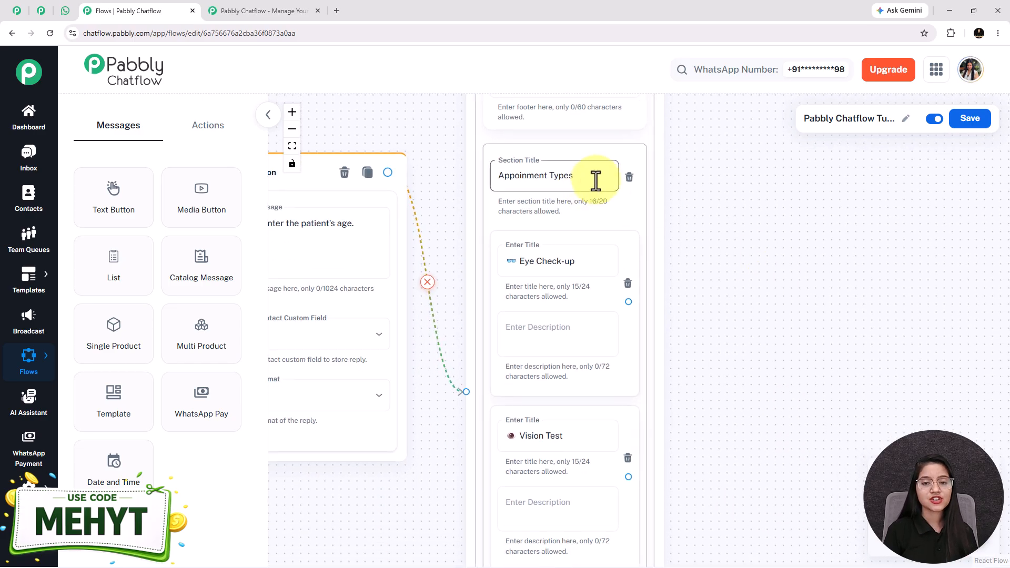
drag(783, 482, 758, 304)
scroll(759, 304, down, 2)
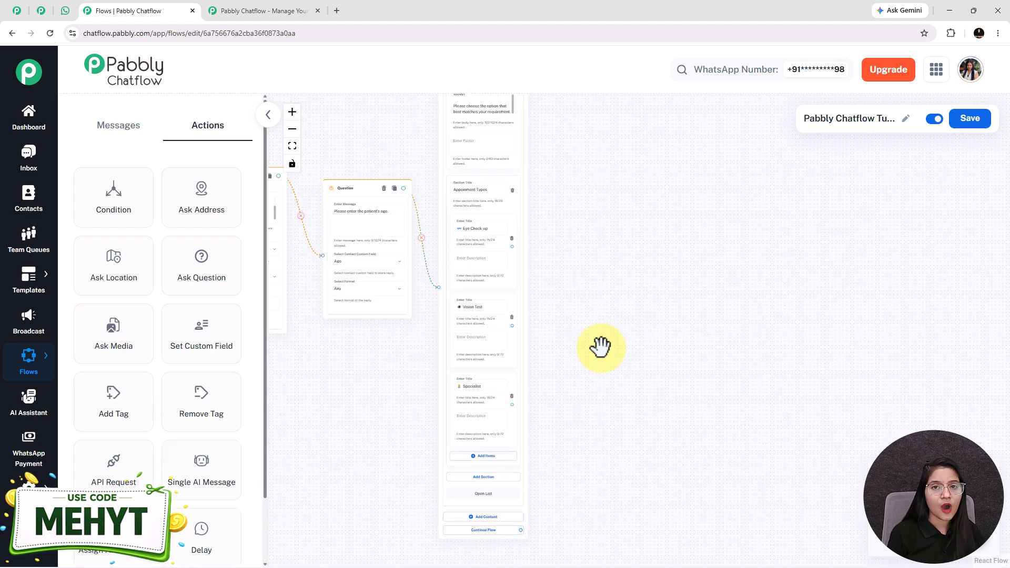
scroll(602, 345, up, 2)
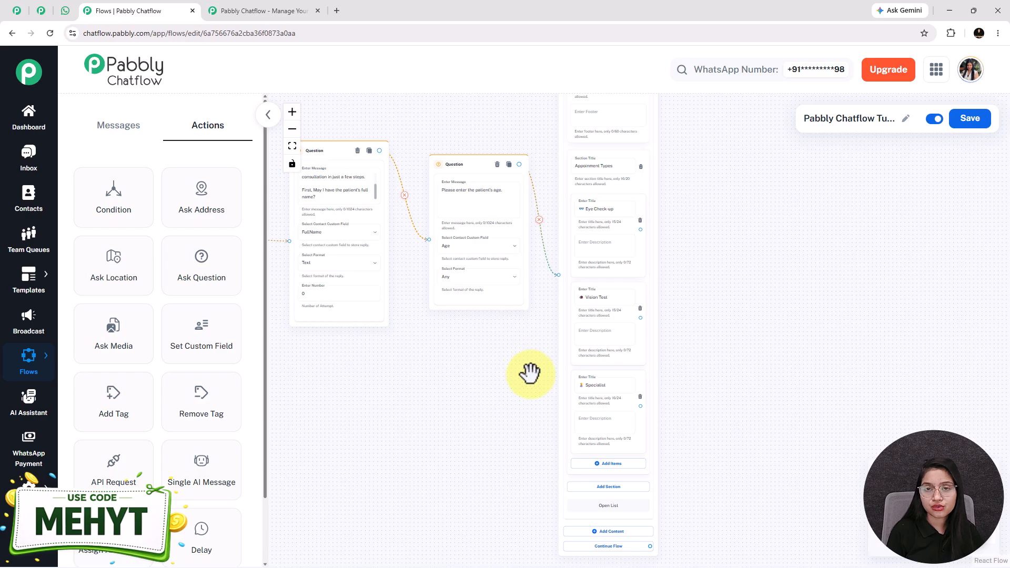
scroll(530, 374, down, 1)
drag(530, 373, 462, 380)
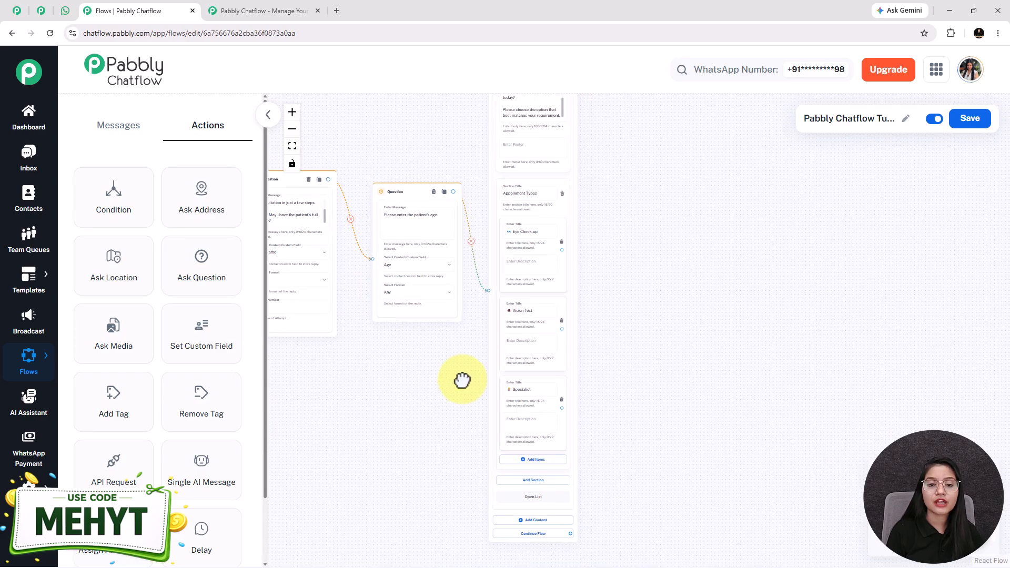
drag(656, 327, 482, 323)
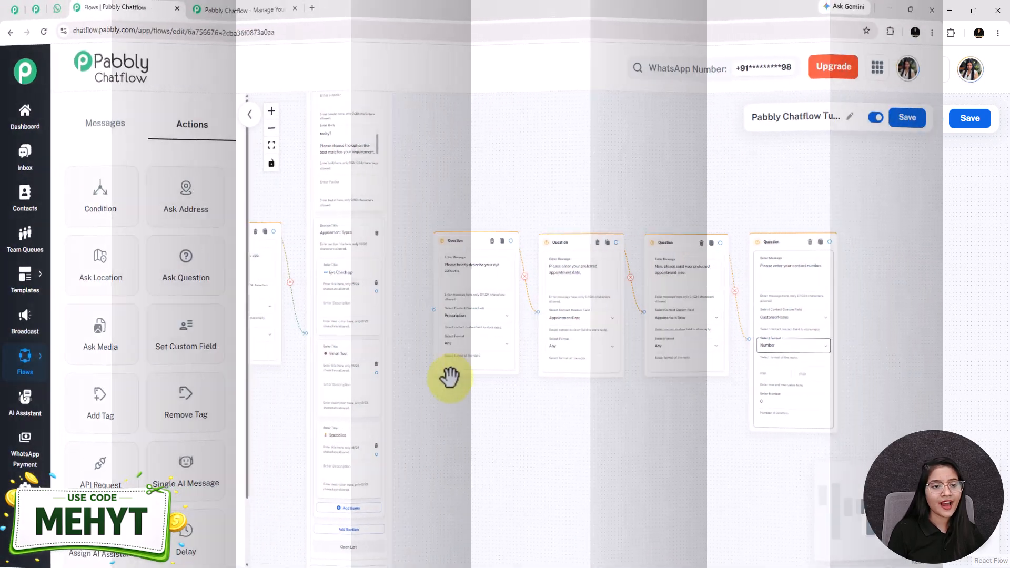
scroll(552, 331, up, 2)
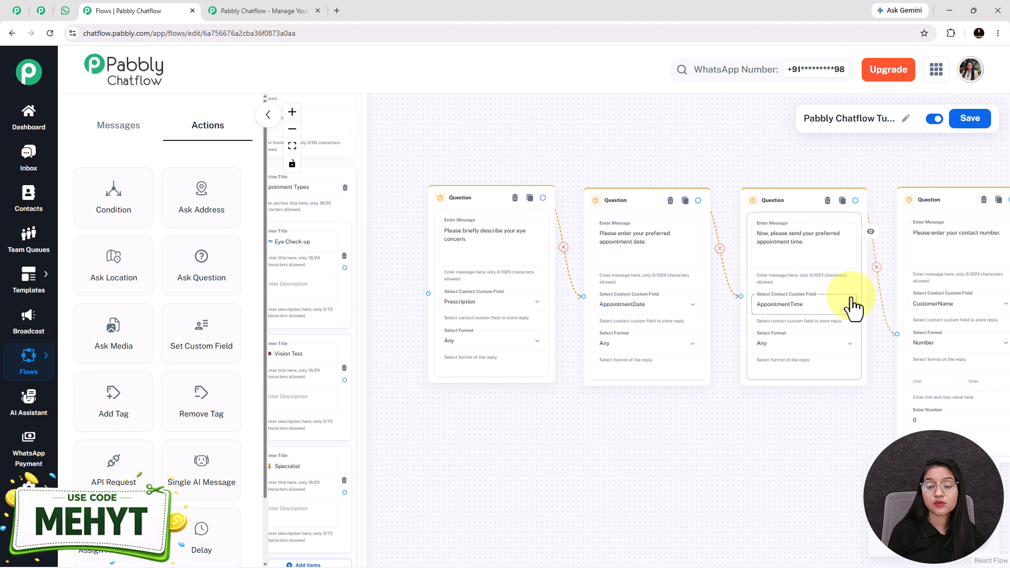
drag(827, 463, 754, 457)
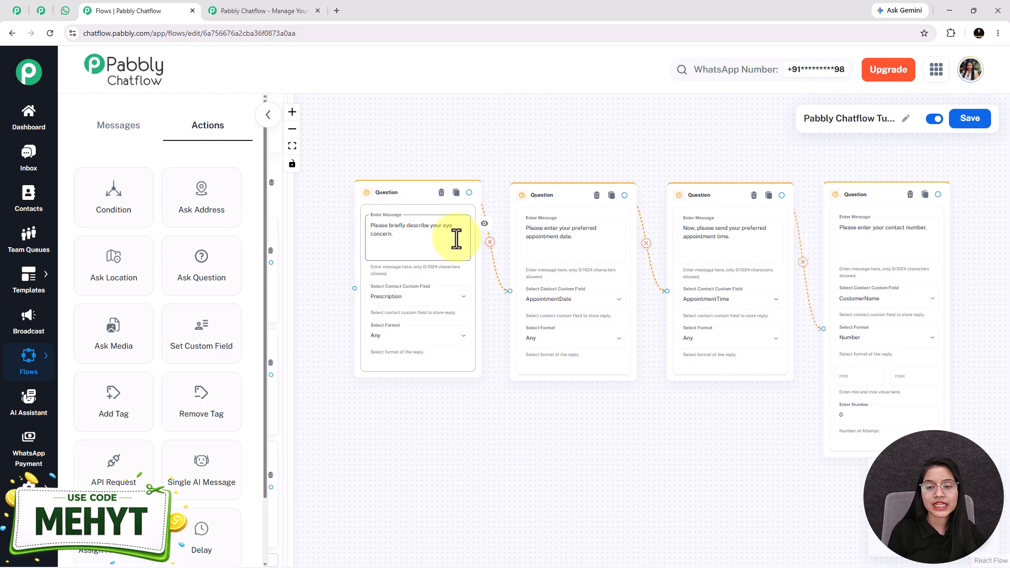
Connect the Eye Check-up and Vision Test list items to the Question block asking for the eye concern
drag(498, 473, 663, 492)
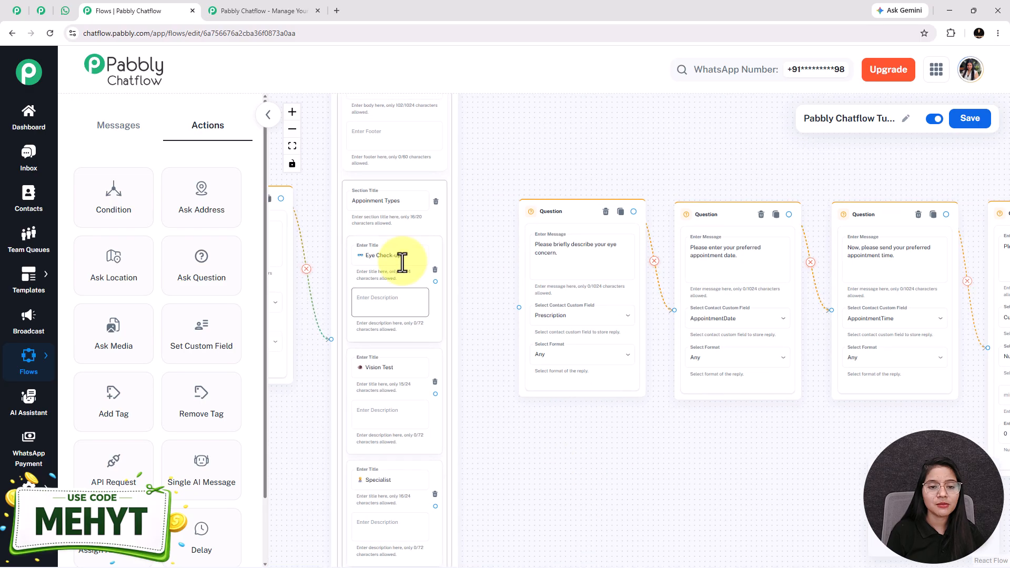
drag(435, 282, 518, 307)
drag(435, 390, 518, 307)
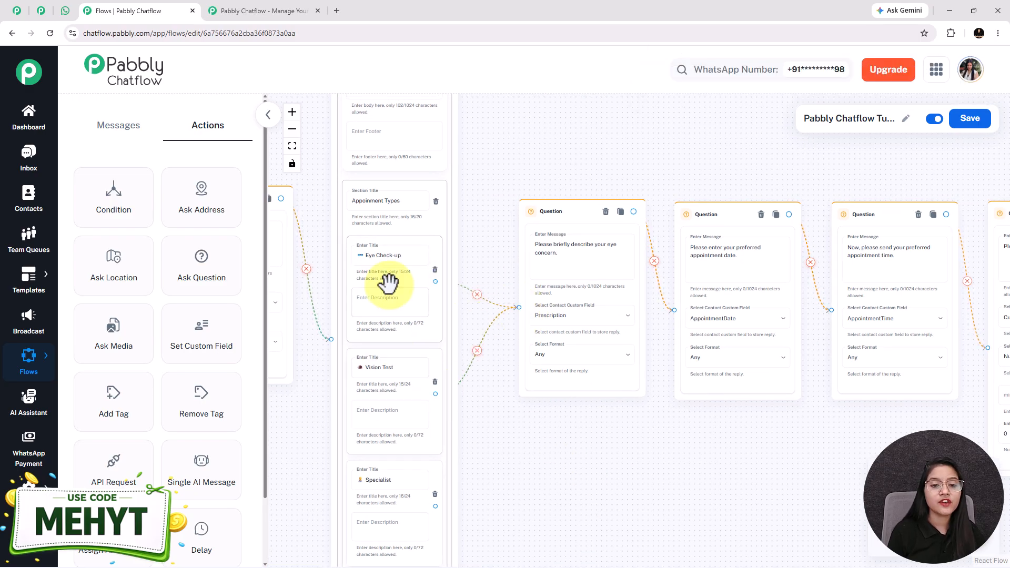
Switch to the WhatsApp chat and examine the list options of the "Which specialist would you like to consult?" message
drag(684, 516, 617, 498)
drag(468, 505, 492, 419)
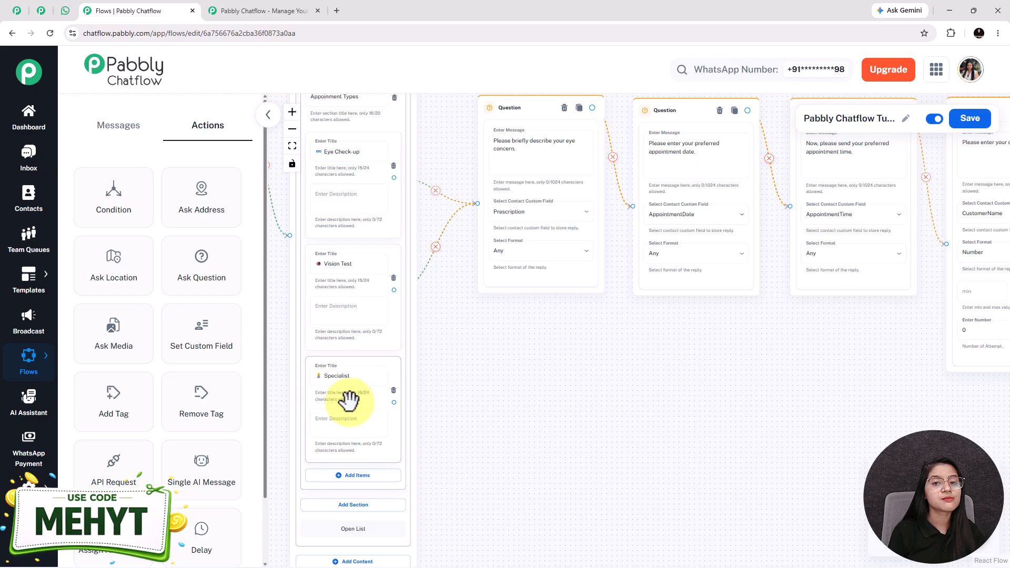
click(66, 12)
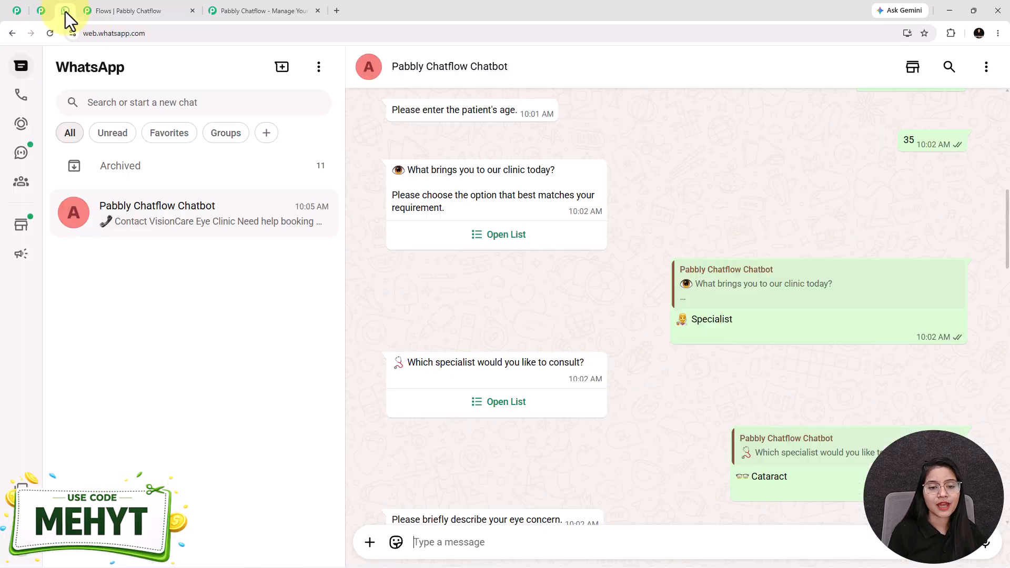
click(501, 406)
click(673, 406)
click(485, 403)
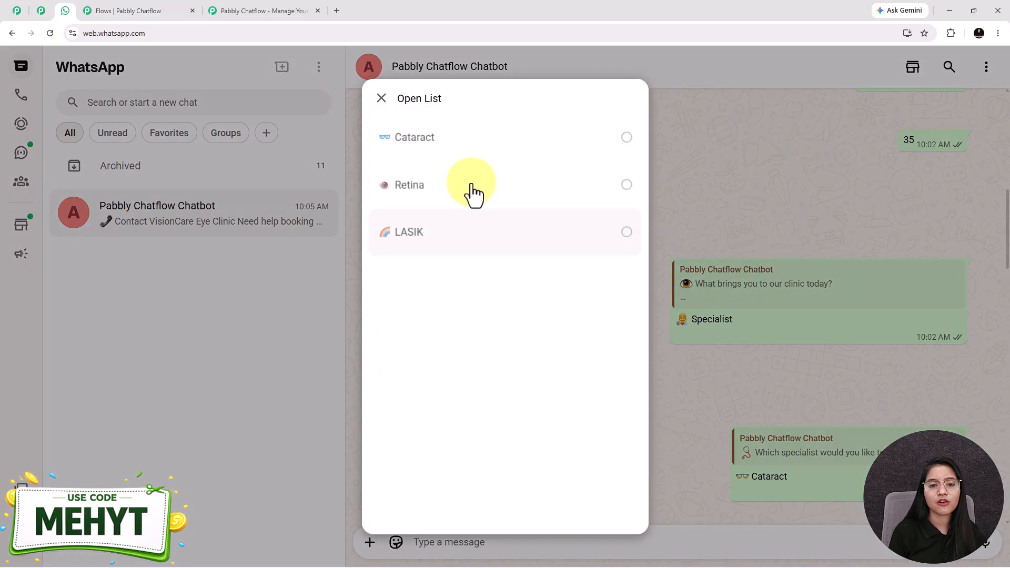
click(676, 397)
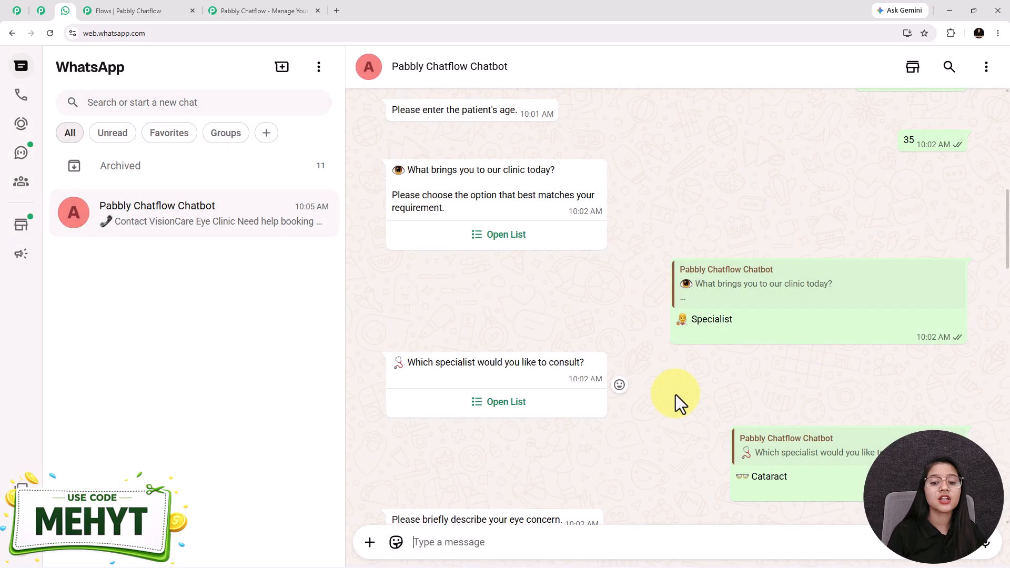
Back in the flow, add a List block below the Question blocks with the body "🩺 Which specialist would you like to consult?"
click(152, 13)
drag(758, 378, 515, 426)
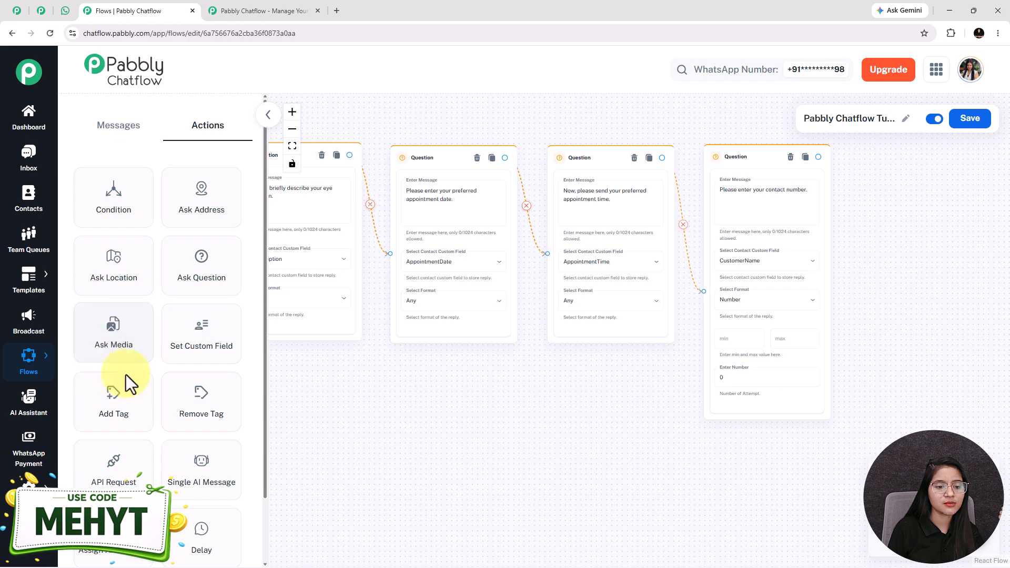
click(118, 129)
drag(119, 275, 539, 428)
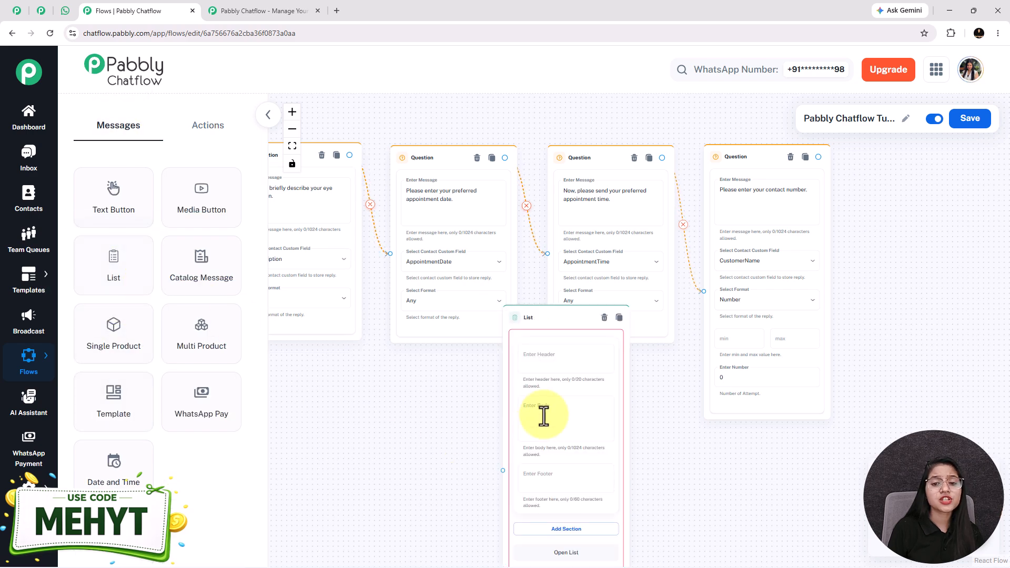
drag(361, 422, 618, 276)
drag(731, 190, 448, 274)
click(498, 386)
text(🩺 Which specialist would you like to consult?)
Give the specialist list a Specialist_Type section with Cataract, Retina and LASIK items, and link the first list's Specialist item to it
scroll(627, 457, up, 3)
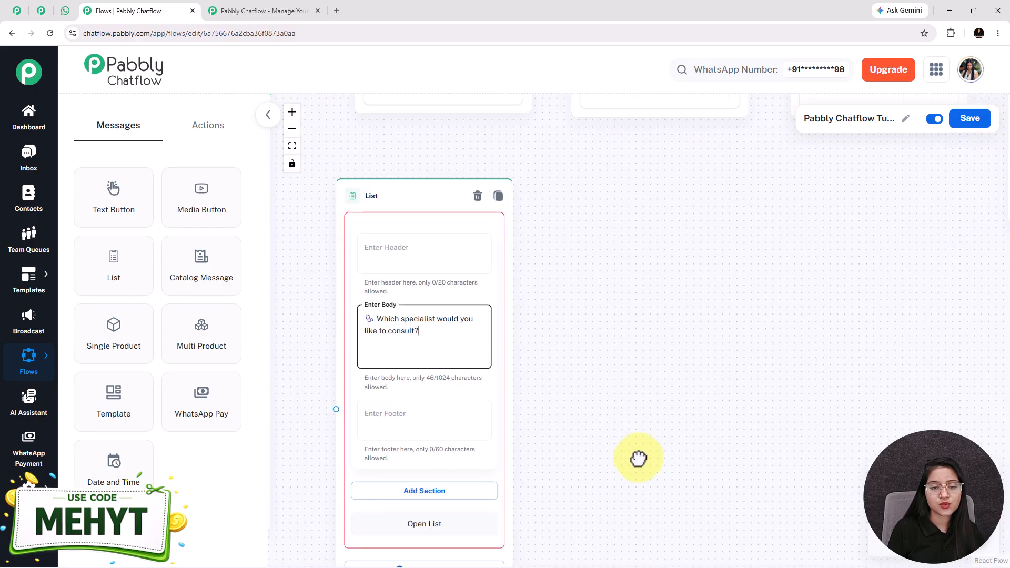
scroll(627, 475, down, 3)
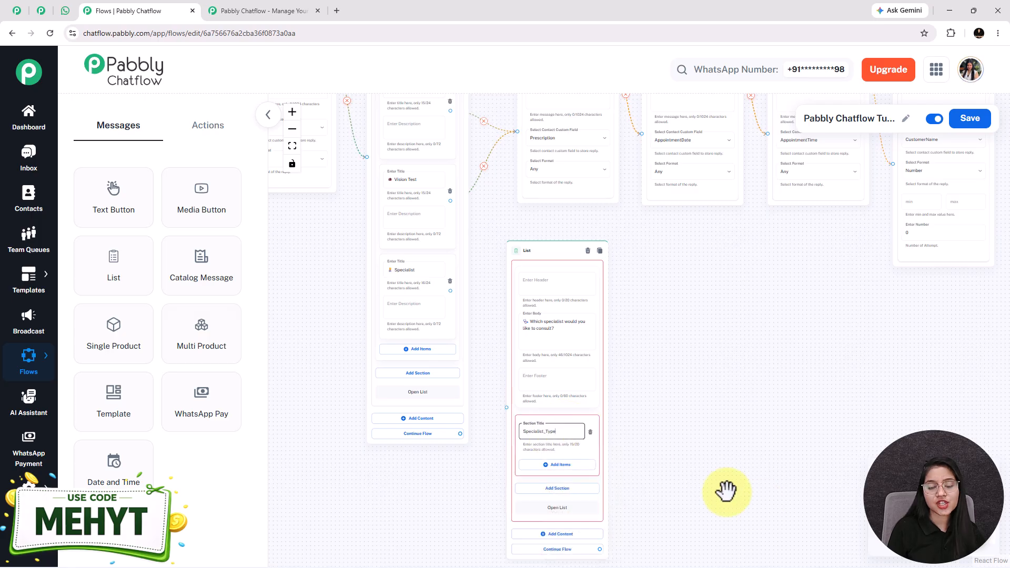
drag(729, 493, 702, 408)
click(531, 380)
click(516, 473)
drag(645, 460, 628, 358)
click(515, 455)
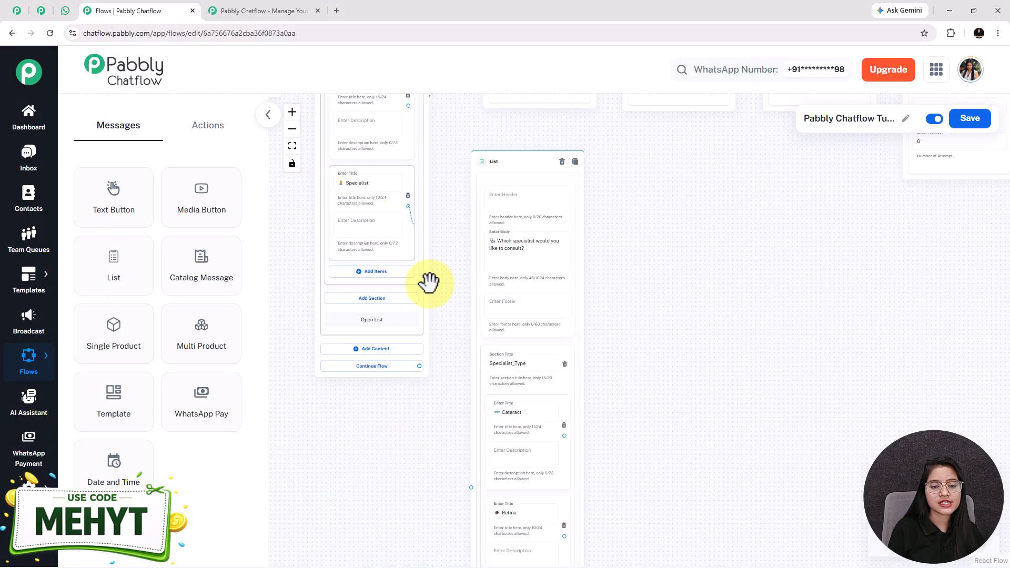
drag(428, 283, 472, 487)
Add a Set Custom Field action beside the Cataract item and choose doctor_selected as its contact custom field
drag(705, 471, 632, 285)
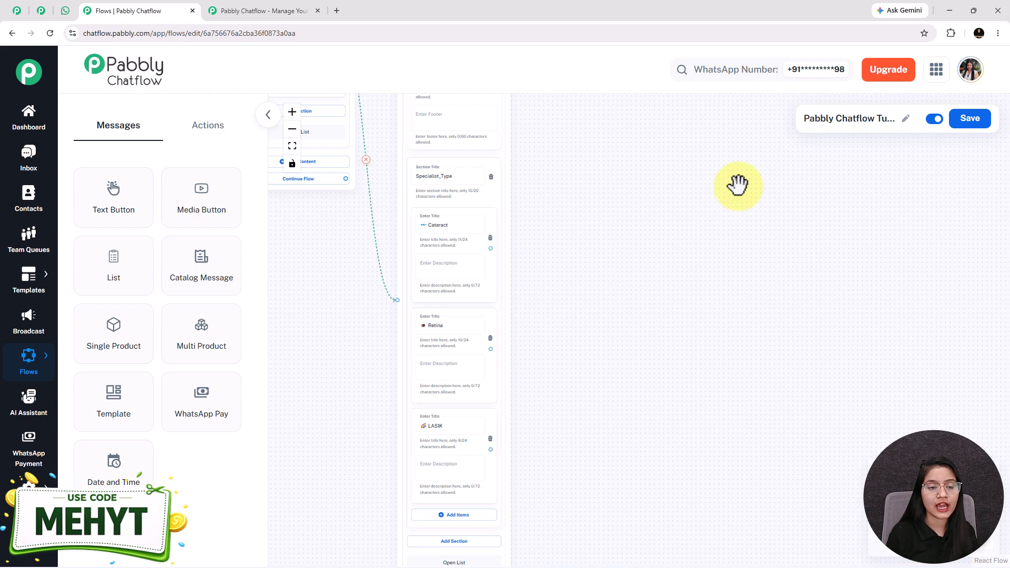
click(213, 132)
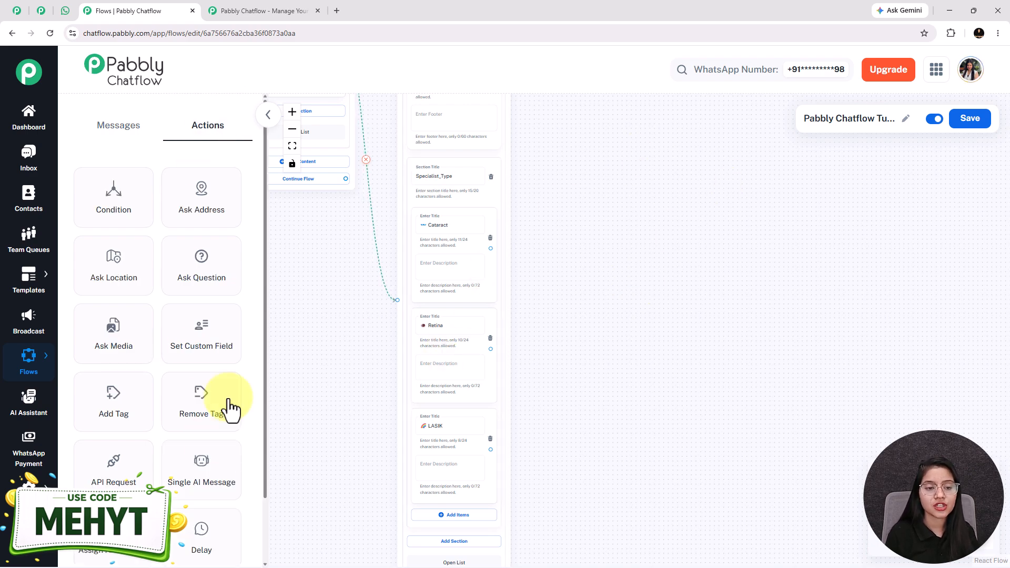
drag(198, 349, 575, 231)
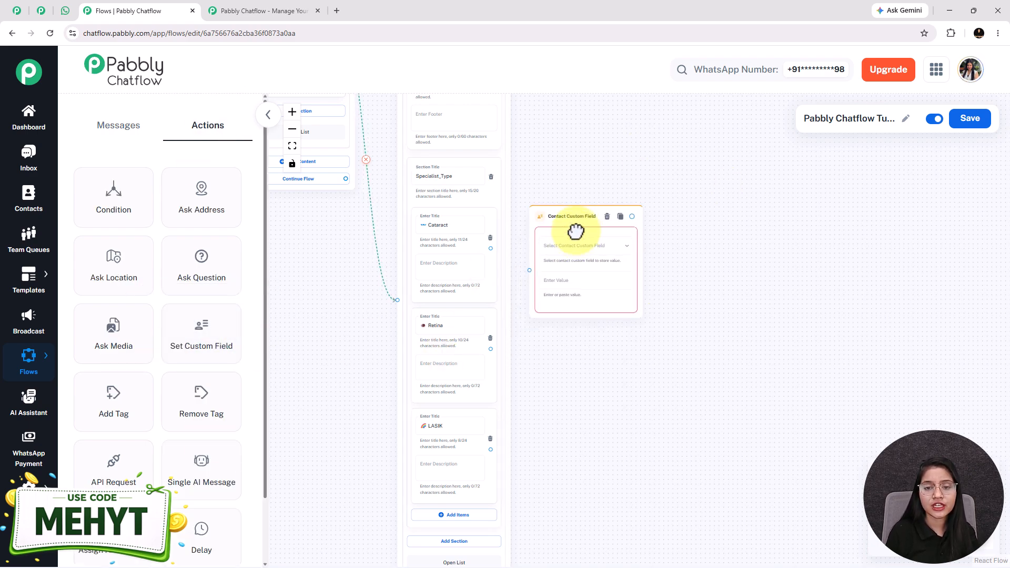
click(581, 247)
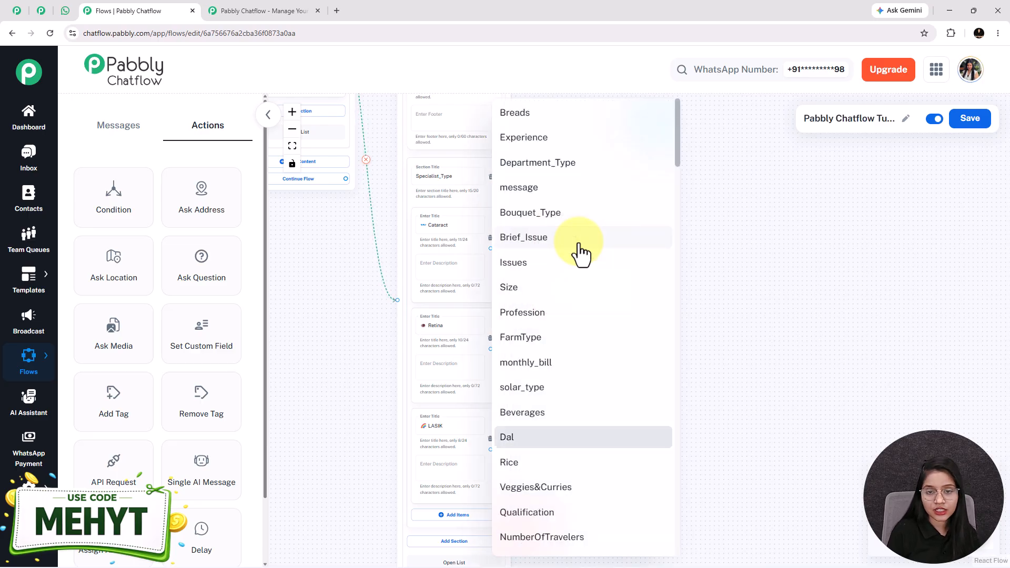
scroll(581, 258, down, 5)
scroll(589, 295, down, 15)
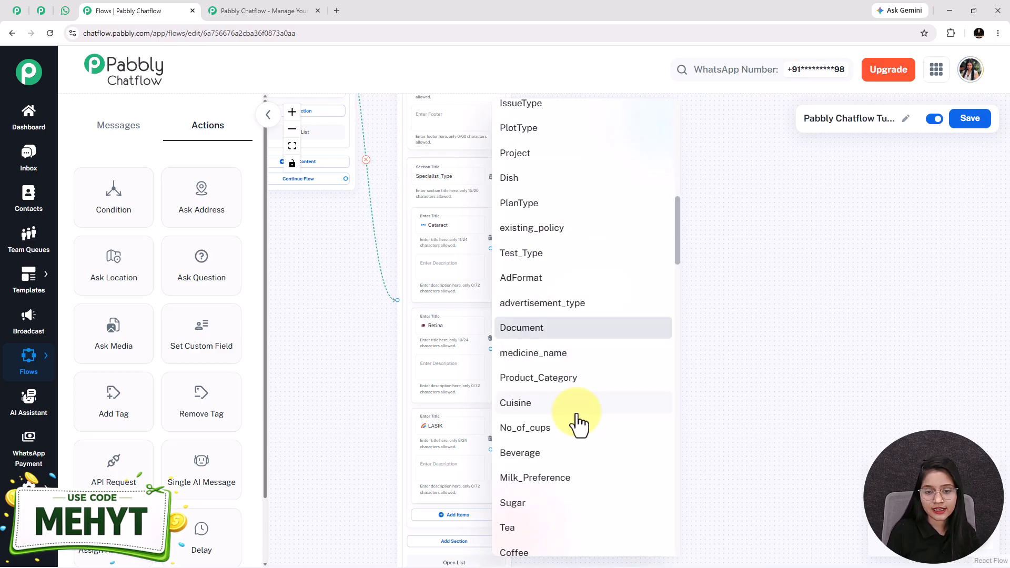
click(560, 328)
drag(579, 238, 583, 229)
Copy the Cataract item's title, including its emoji, into the value of the doctor_selected custom field block
scroll(548, 263, up, 2)
click(432, 255)
key(ctrl+a)
key(ctrl+c)
drag(344, 220, 553, 296)
click(811, 386)
key(ctrl+v)
drag(856, 172, 626, 177)
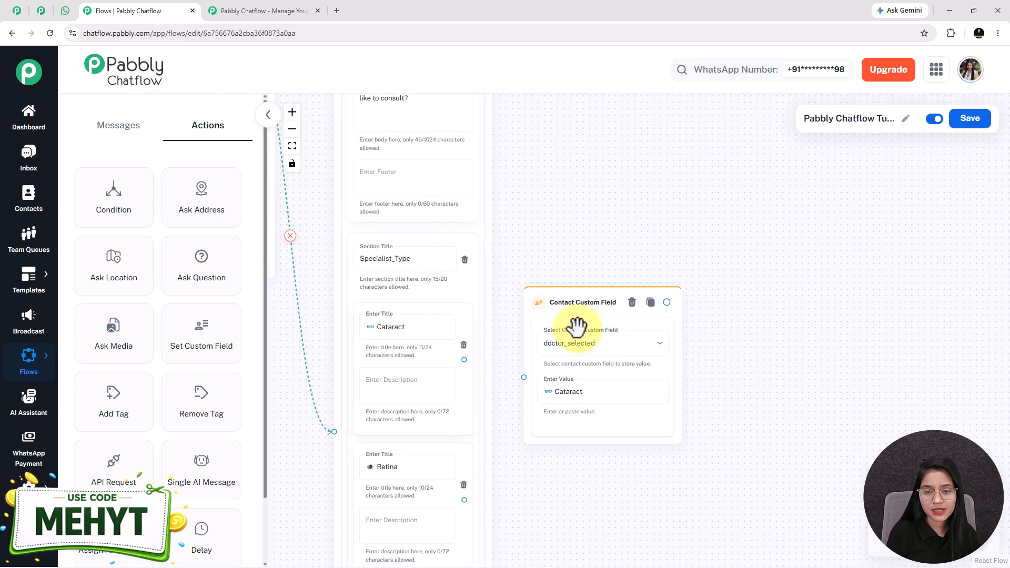
Align the custom field block with the Cataract item and connect the item's output to the block's input
drag(561, 300, 564, 276)
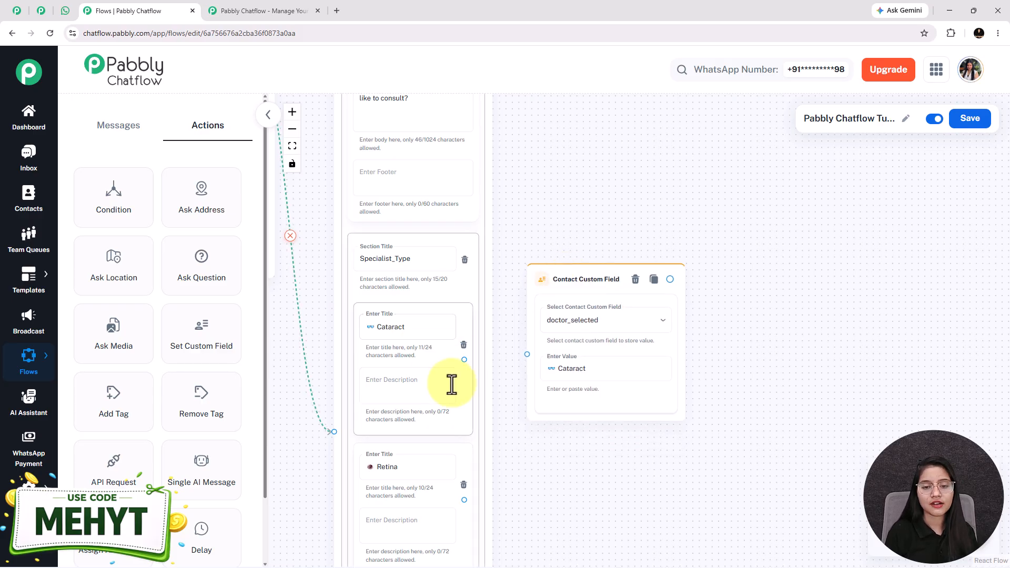
drag(466, 360, 520, 346)
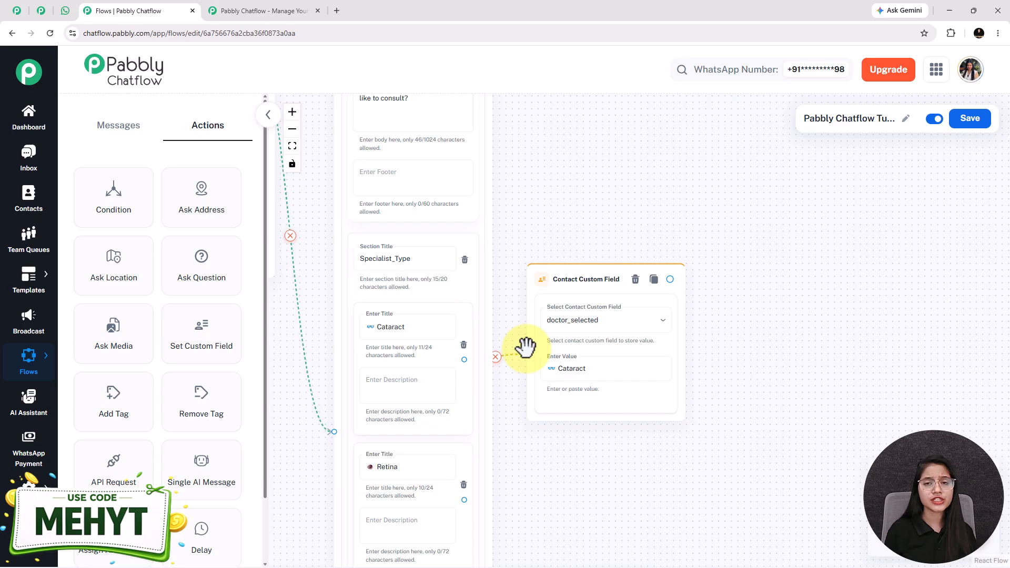
drag(525, 347, 527, 354)
mouse_move(32, 479)
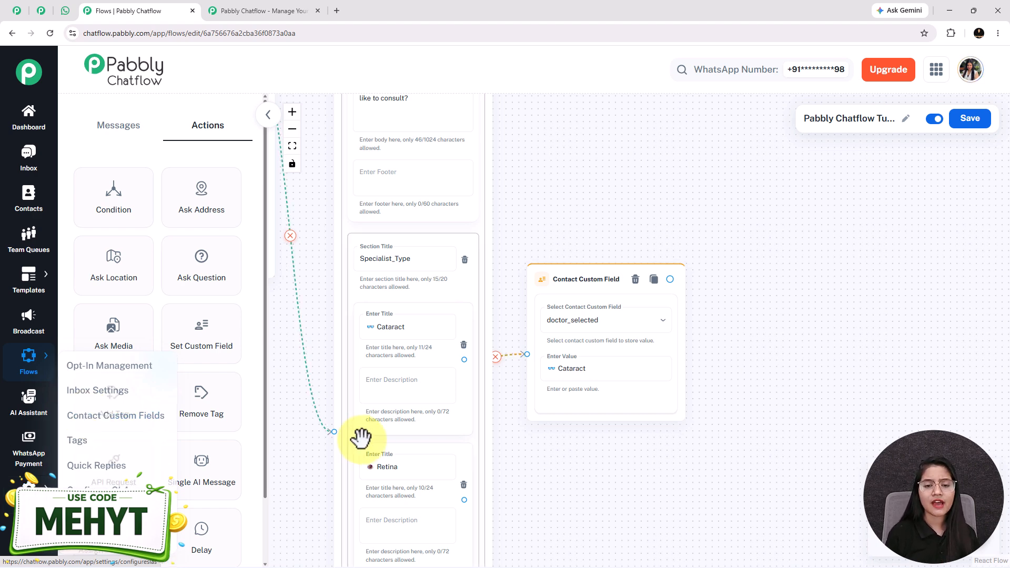
Compare the Retina and LASIK list item titles with the values in their connected doctor_selected custom field blocks
drag(559, 433, 560, 296)
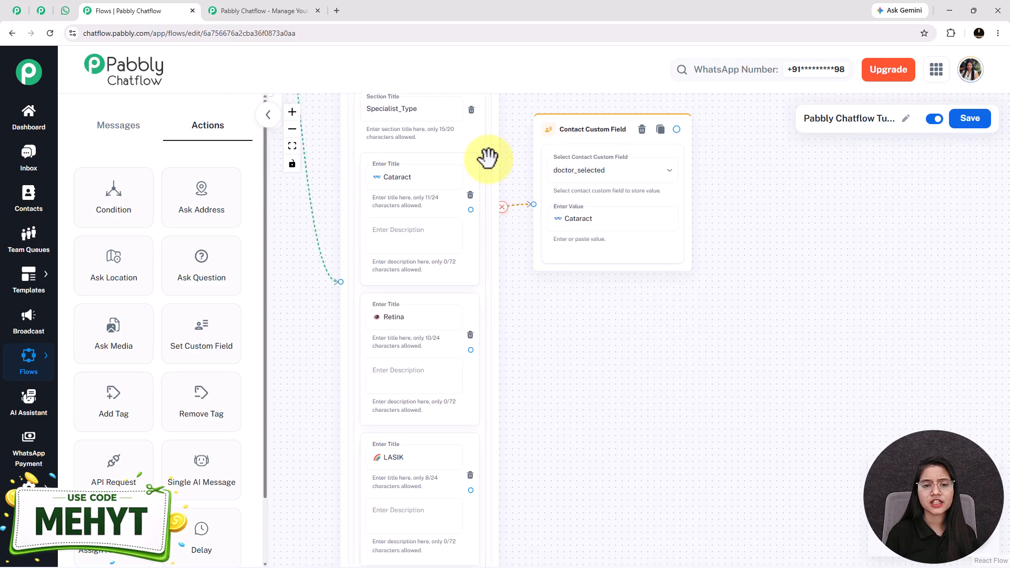
scroll(596, 270, down, 1)
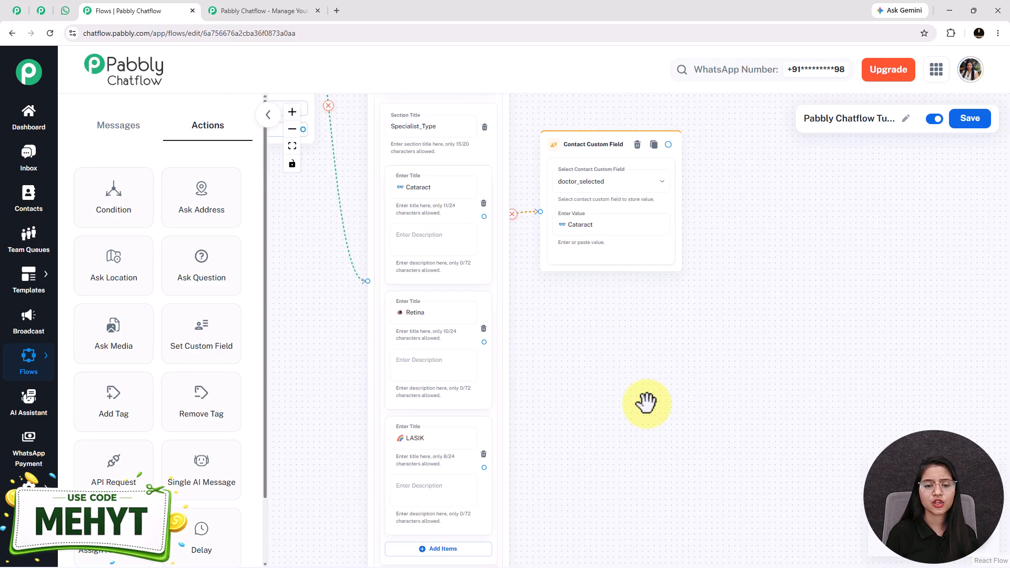
drag(646, 403, 638, 383)
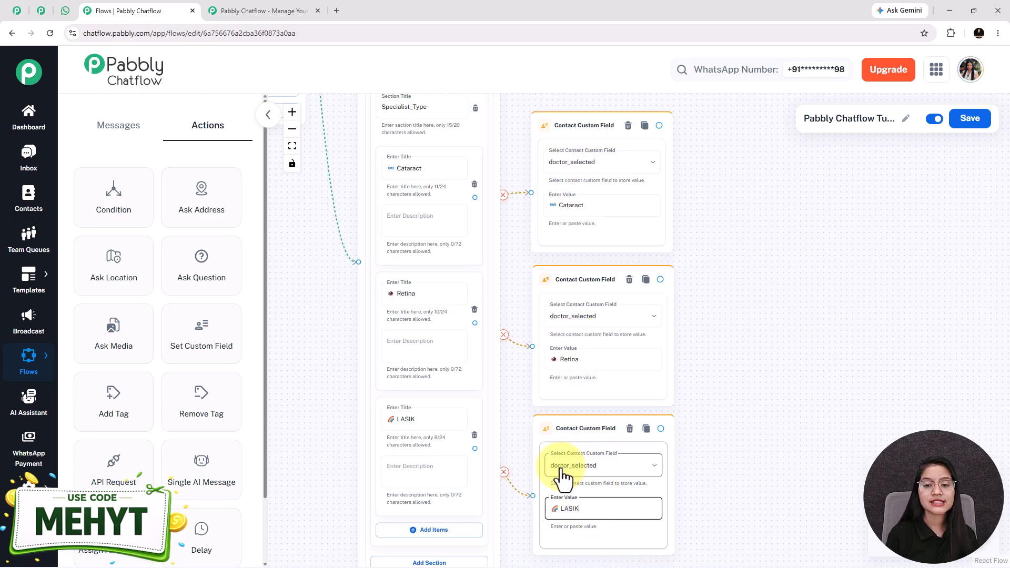
click(566, 366)
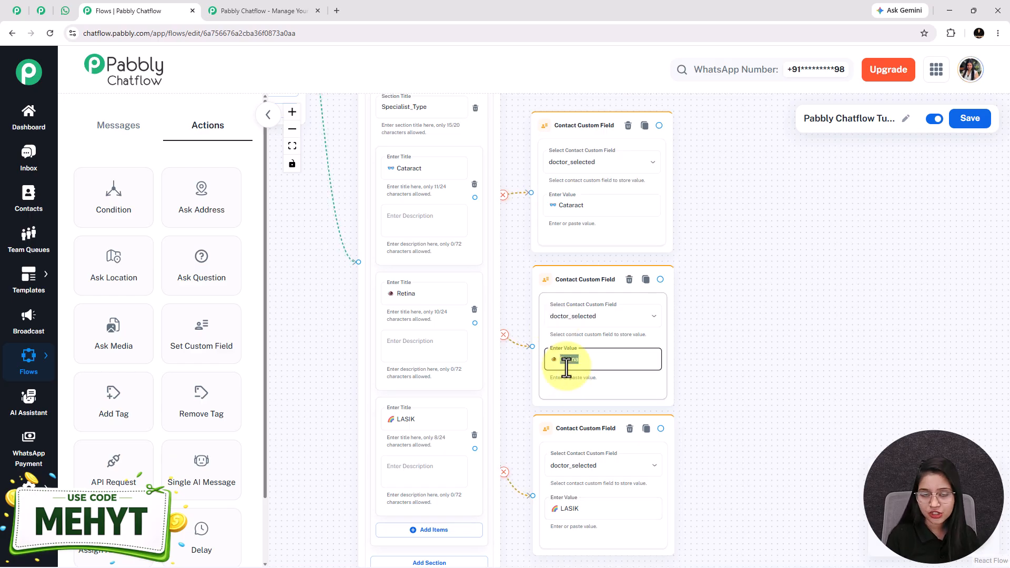
drag(417, 295, 363, 296)
scroll(409, 300, up, 1)
drag(294, 342, 257, 329)
drag(825, 334, 795, 337)
click(395, 413)
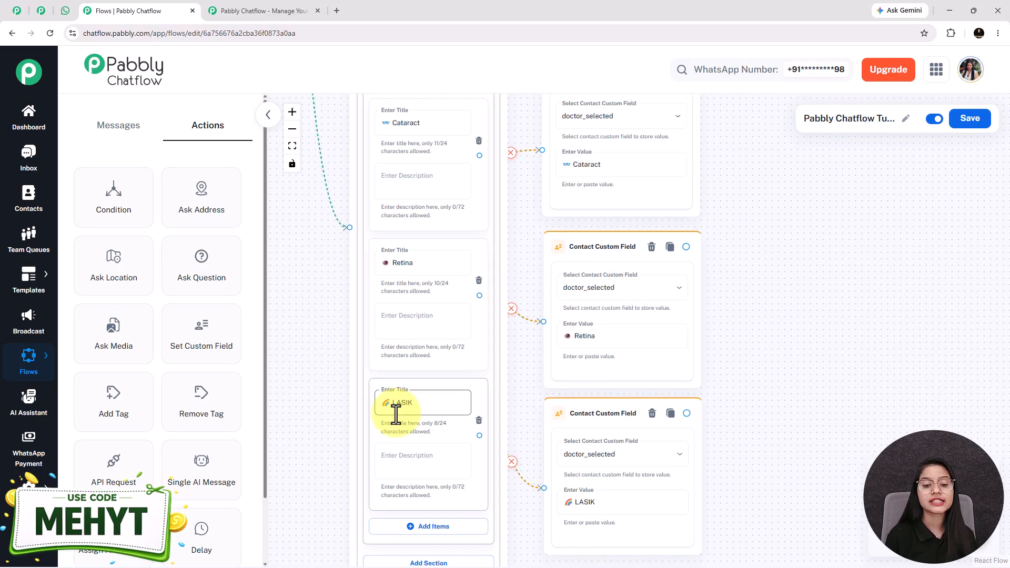
drag(327, 423, 585, 339)
drag(572, 380, 316, 412)
click(595, 461)
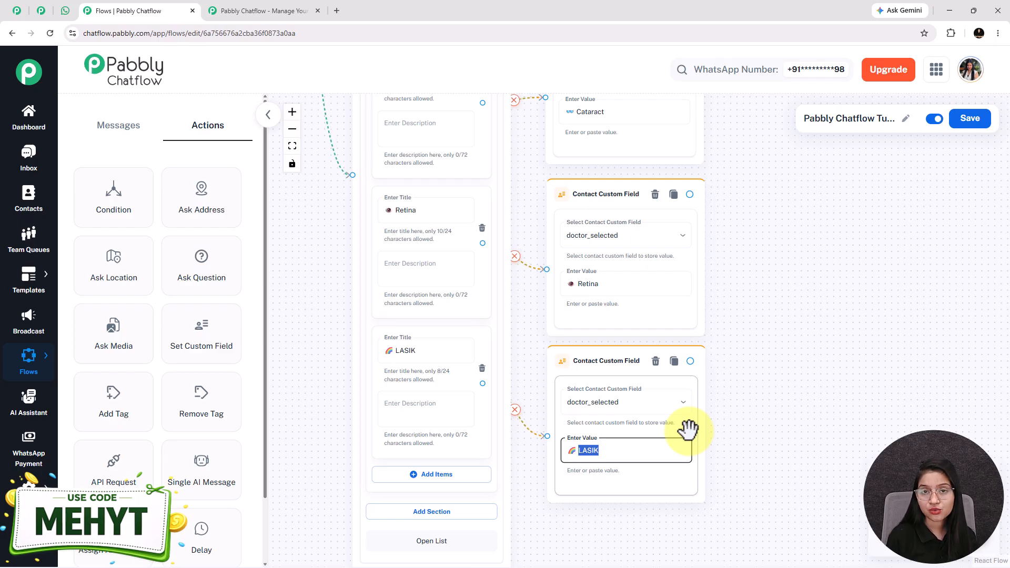
Compare the specialist chosen in the demo WhatsApp chat with the Doctor line of its appointment summary
click(65, 10)
scroll(789, 379, down, 2)
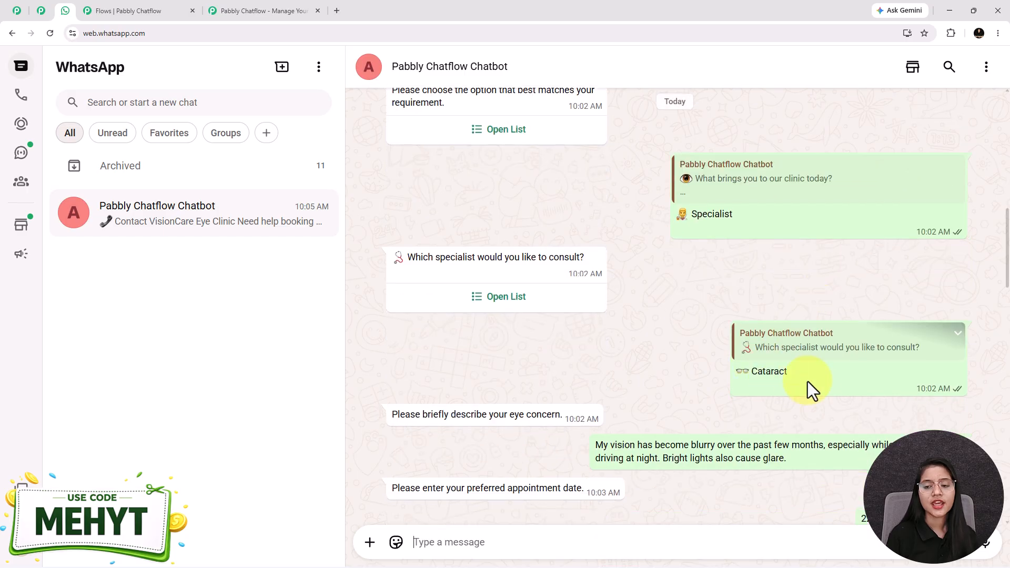
double_click(757, 371)
scroll(579, 361, down, 10)
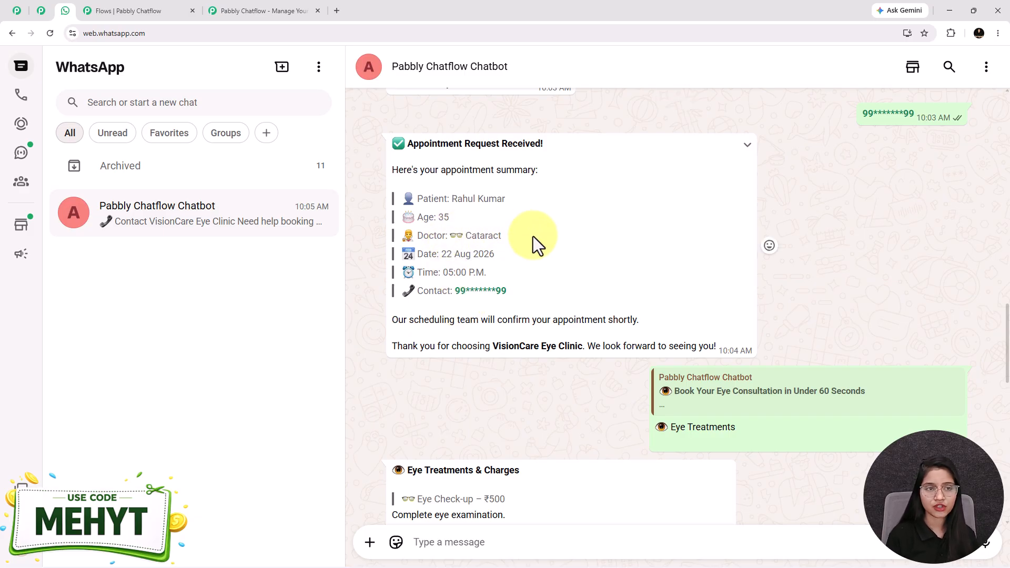
click(128, 11)
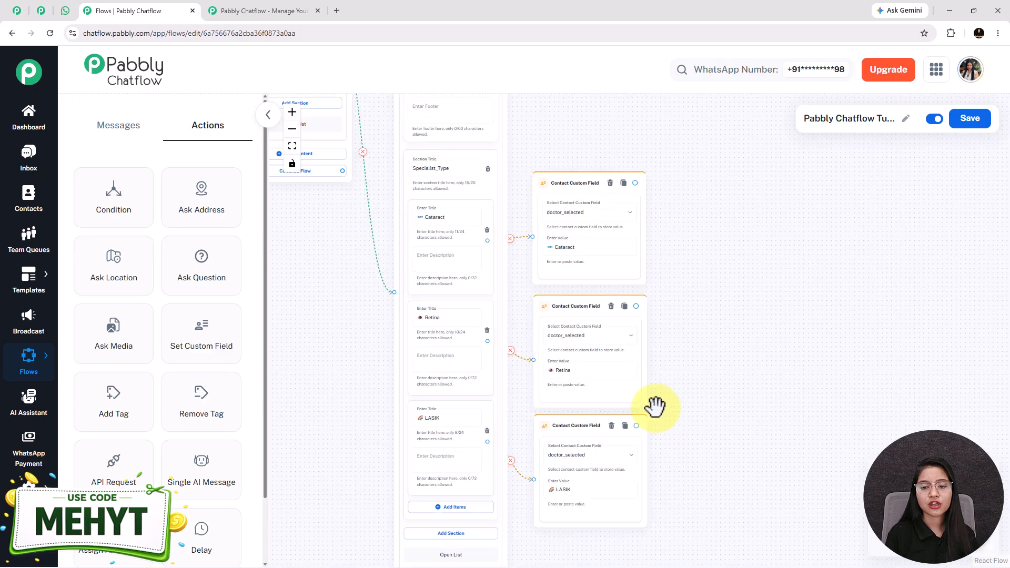
Connect the Cataract, Retina and LASIK custom field blocks to the question asking to briefly describe the eye concern
scroll(670, 105, up, 4)
drag(666, 120, 405, 190)
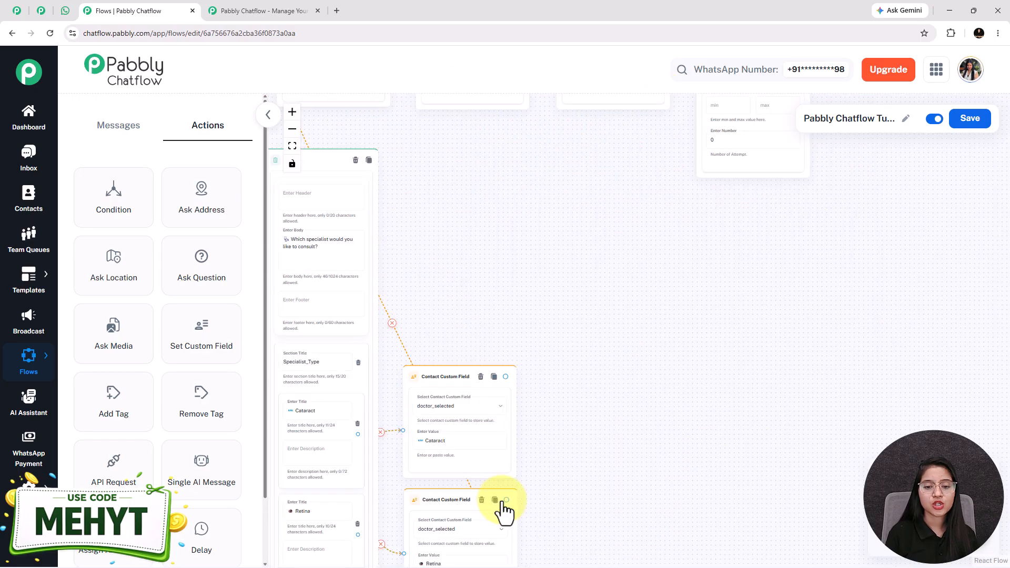
drag(506, 500, 441, 176)
drag(720, 456, 671, 376)
drag(625, 447, 394, 169)
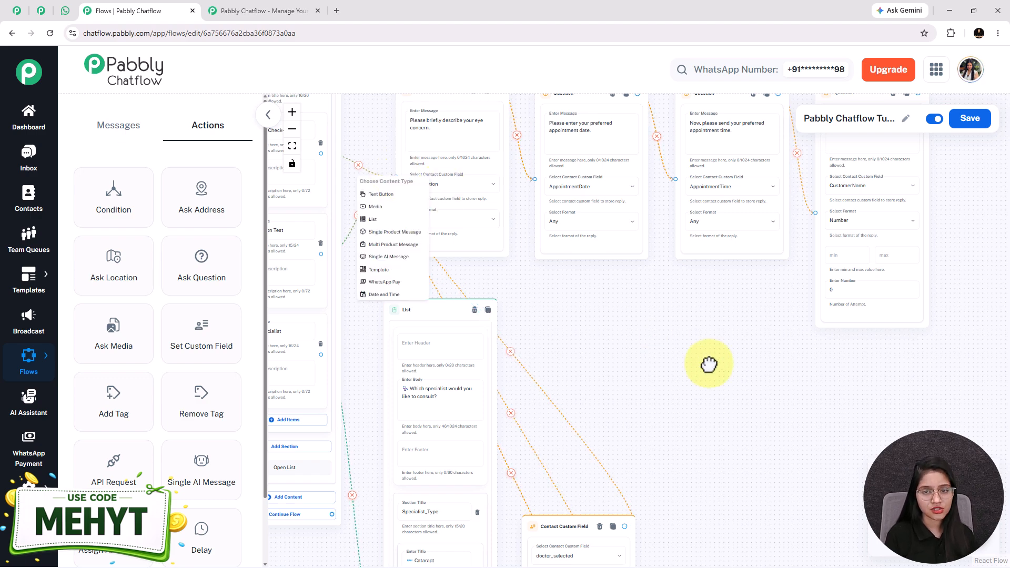
scroll(709, 364, down, 2)
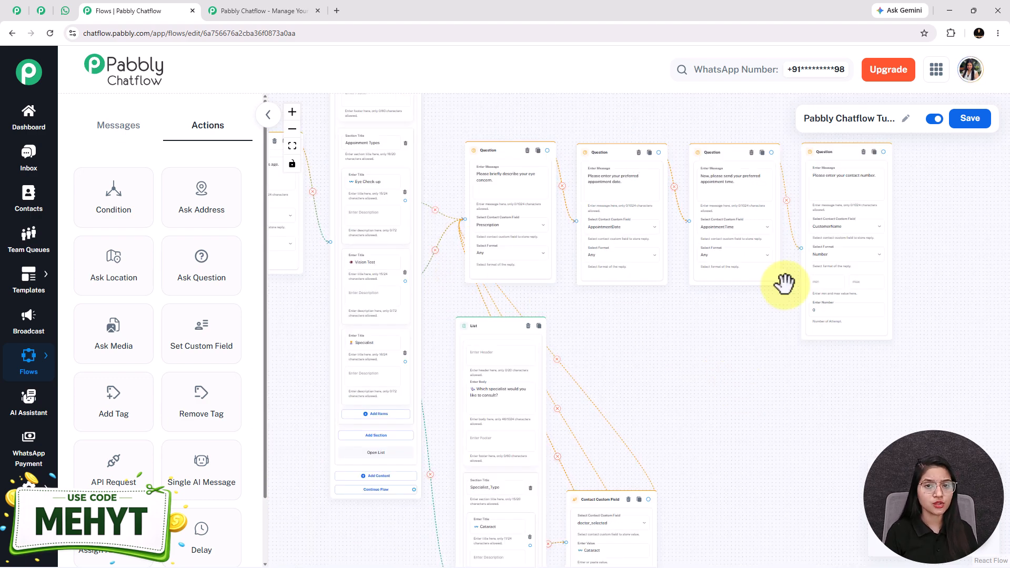
Add a Text Button message block after the contact number question for the appointment summary shown in the demo chat
click(65, 11)
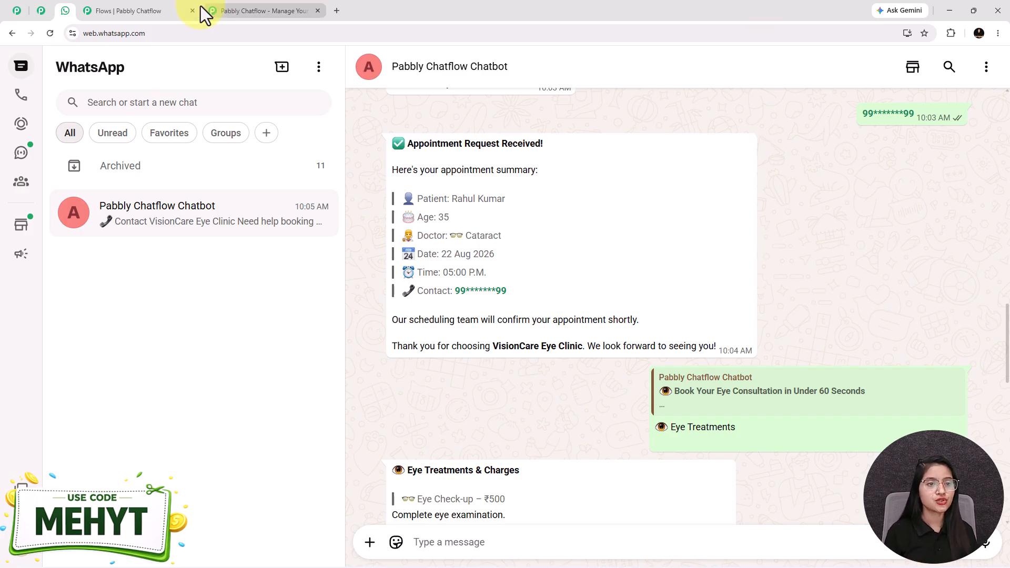
click(138, 10)
click(106, 139)
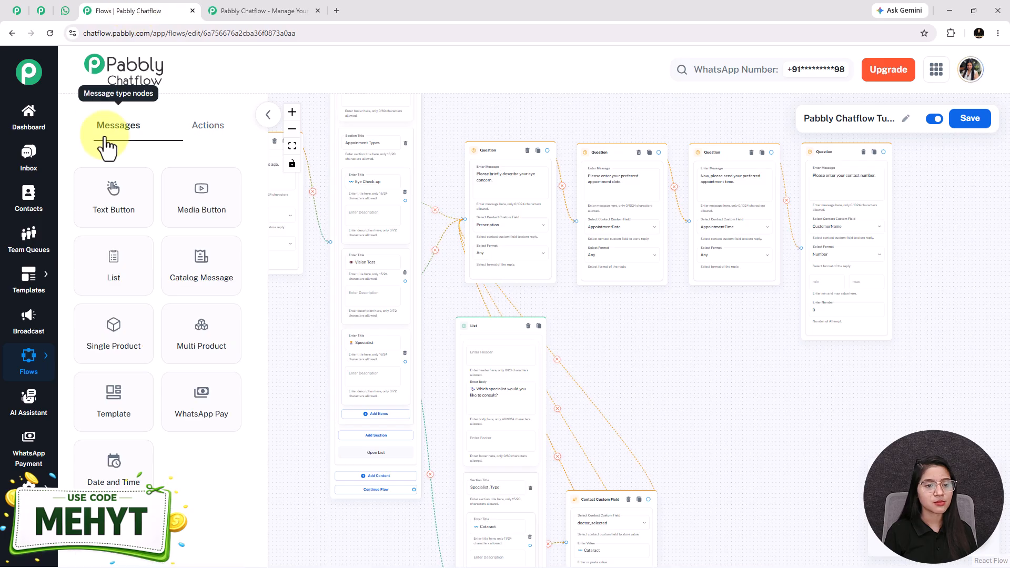
click(125, 192)
drag(563, 315, 868, 254)
drag(876, 205, 681, 286)
scroll(707, 231, up, 7)
drag(808, 523, 804, 378)
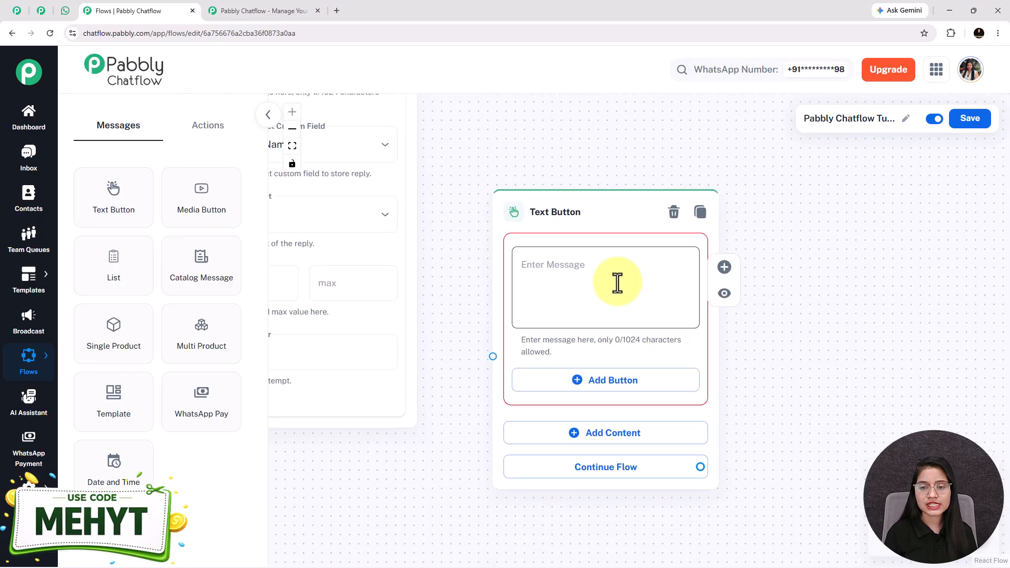
Paste the Appointment Request Received summary into the block's message, with $FullName, $Age, $doctor_selected, $AppointmentDate, $AppointmentTime and $ContactNumber as variables
click(557, 297)
key(ctrl+v)
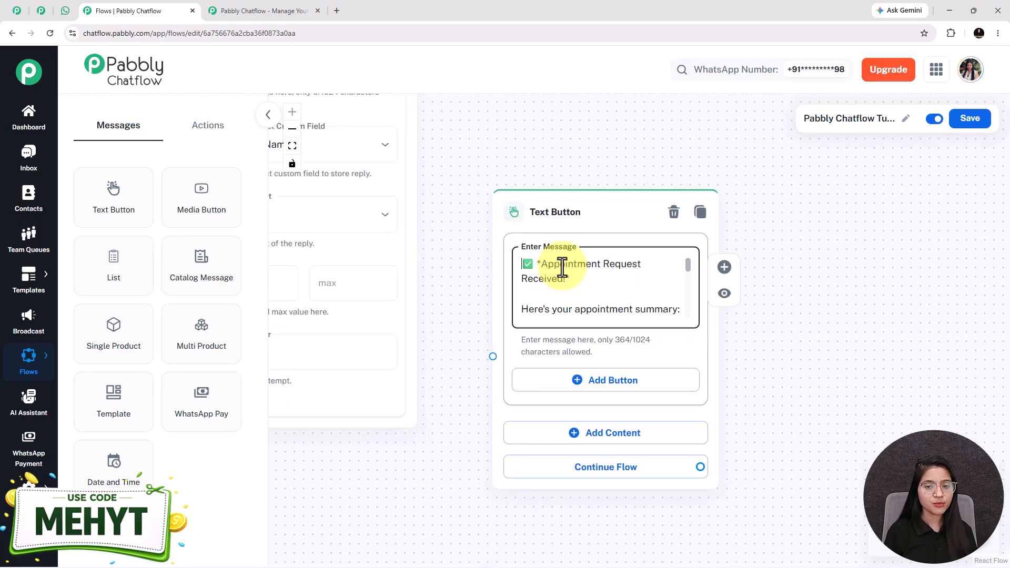
scroll(562, 267, down, 1)
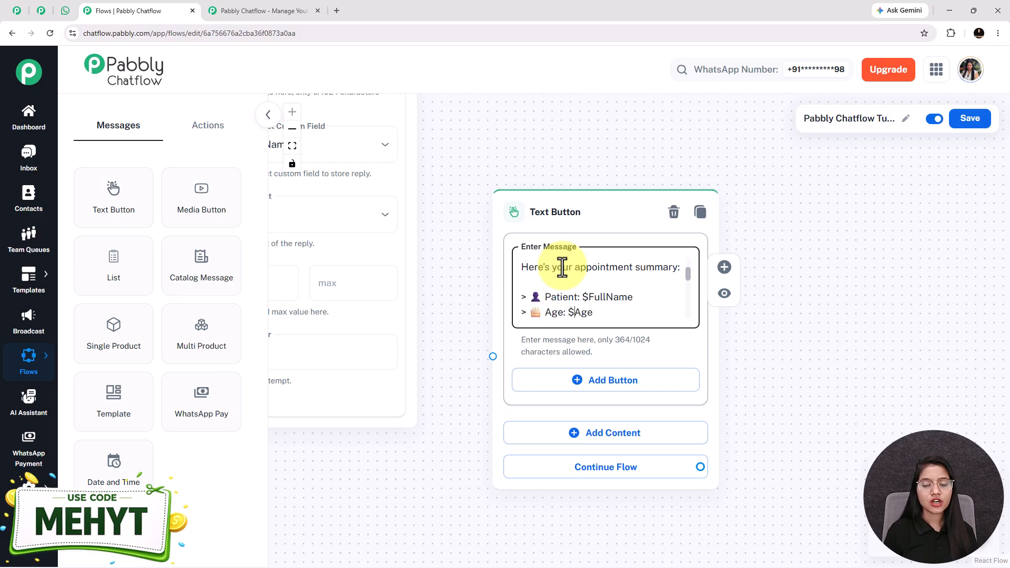
scroll(562, 267, down, 1)
scroll(562, 268, down, 1)
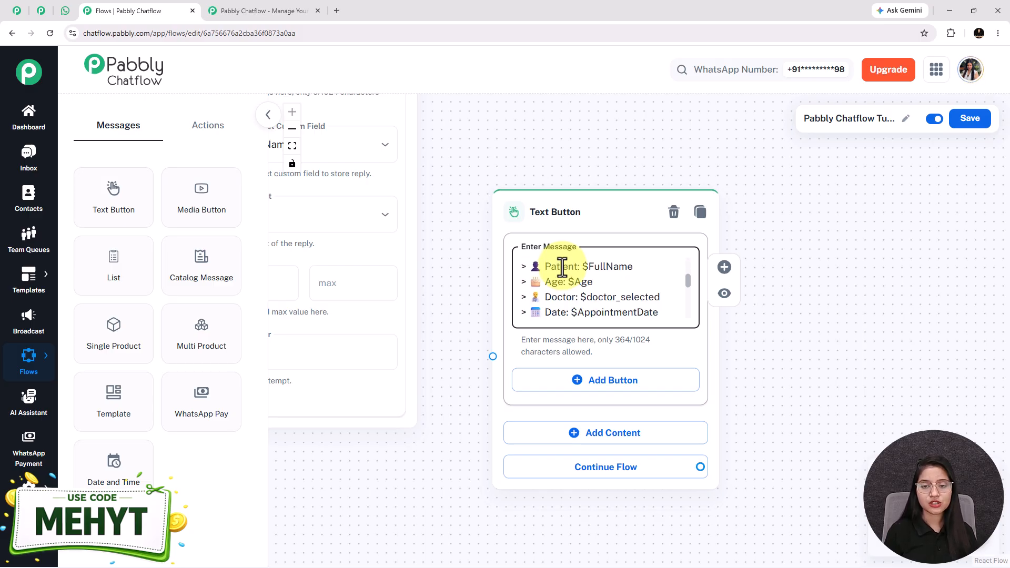
scroll(562, 267, down, 1)
scroll(562, 268, down, 1)
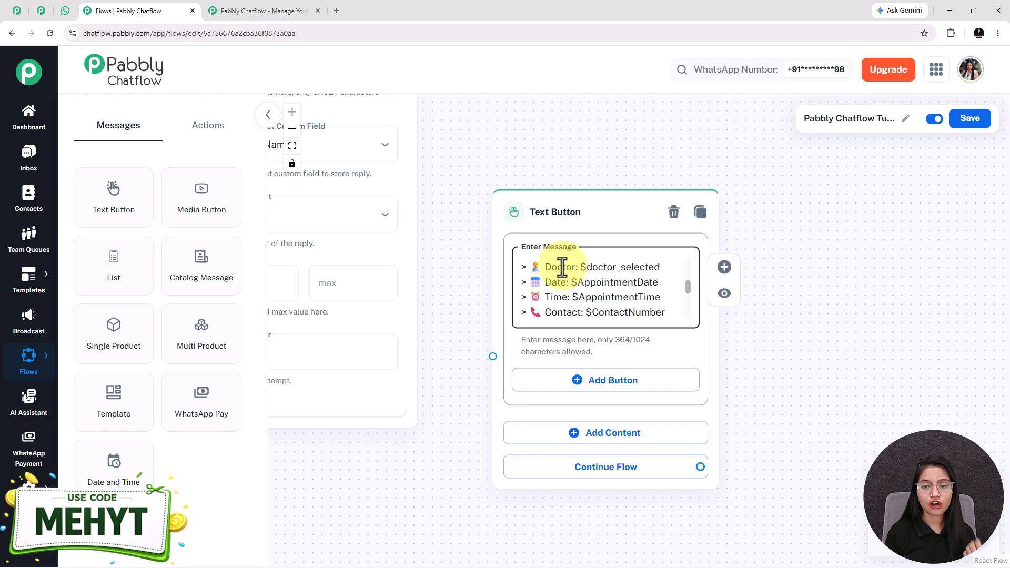
scroll(561, 267, down, 1)
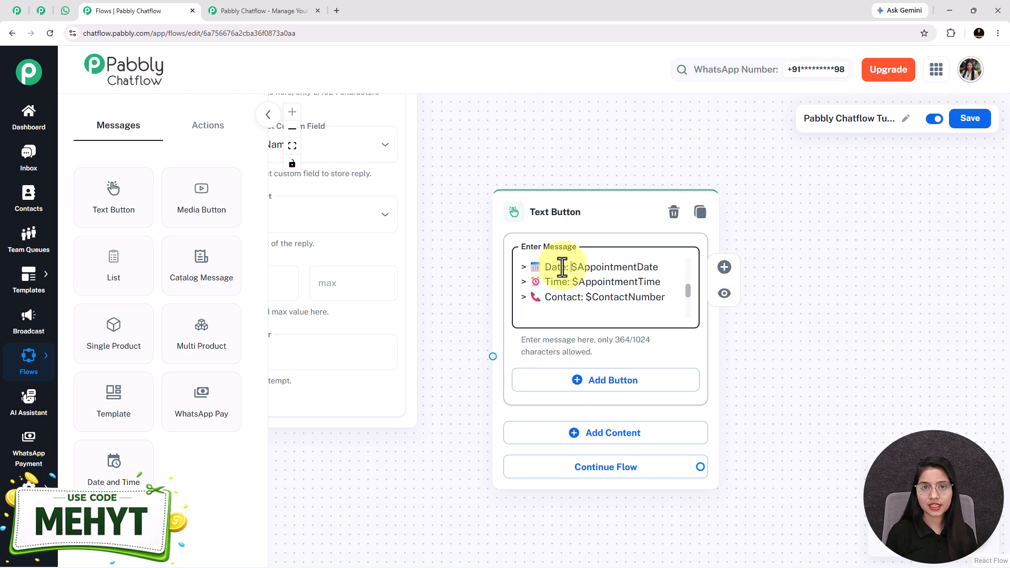
scroll(562, 267, up, 2)
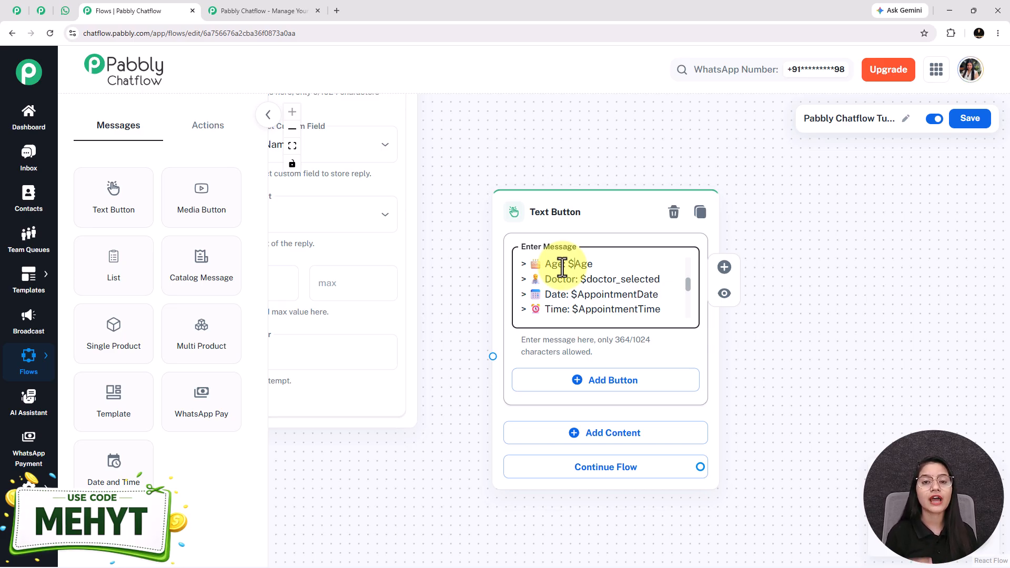
Compare the variables in the summary message with the contact custom fields selected in the patient-detail question blocks
scroll(494, 468, down, 5)
drag(366, 487, 772, 495)
drag(499, 478, 902, 498)
drag(471, 487, 608, 505)
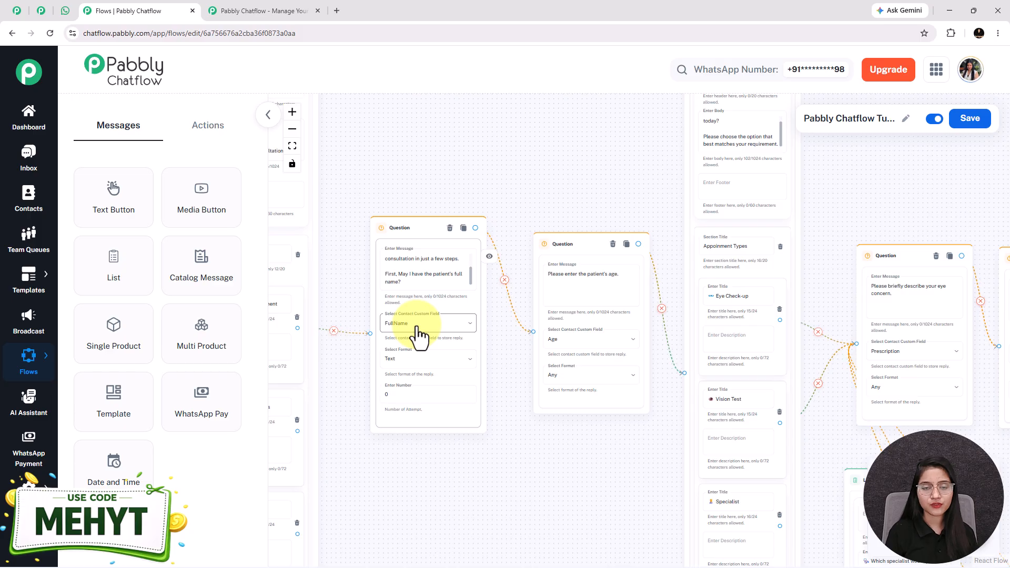
drag(820, 202, 293, 187)
drag(758, 197, 586, 162)
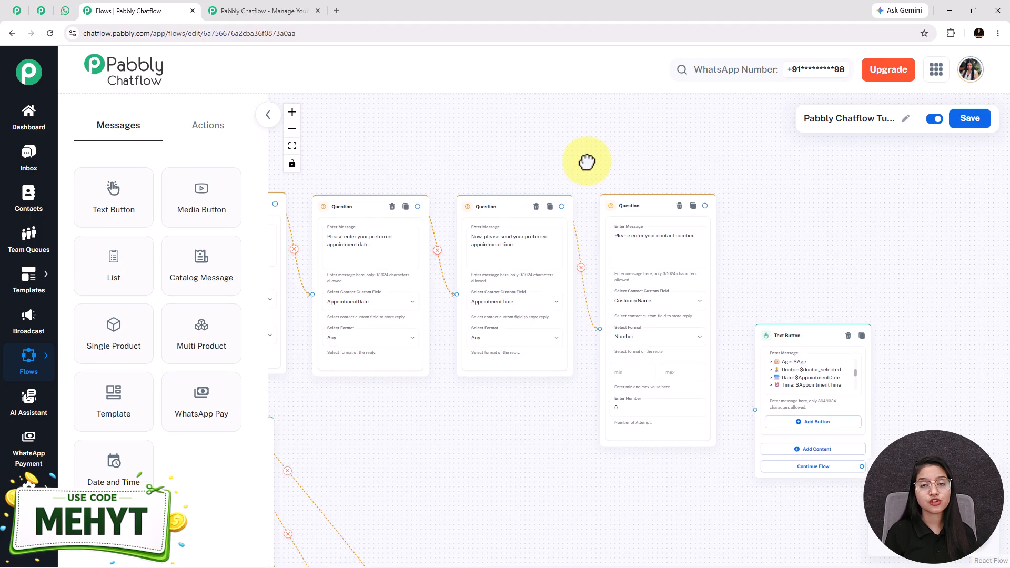
drag(850, 225, 751, 183)
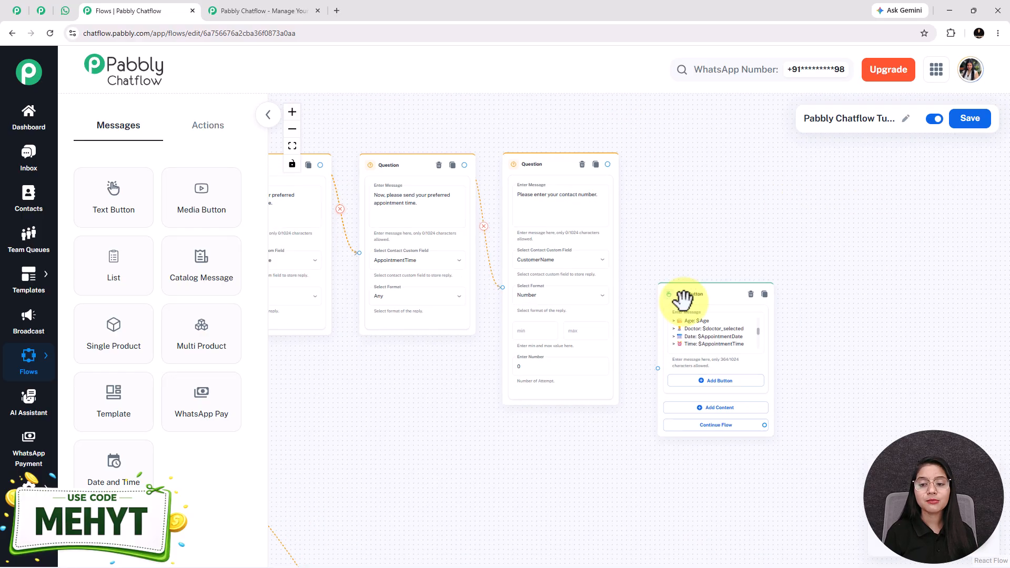
scroll(643, 334, up, 4)
click(737, 338)
scroll(737, 337, up, 2)
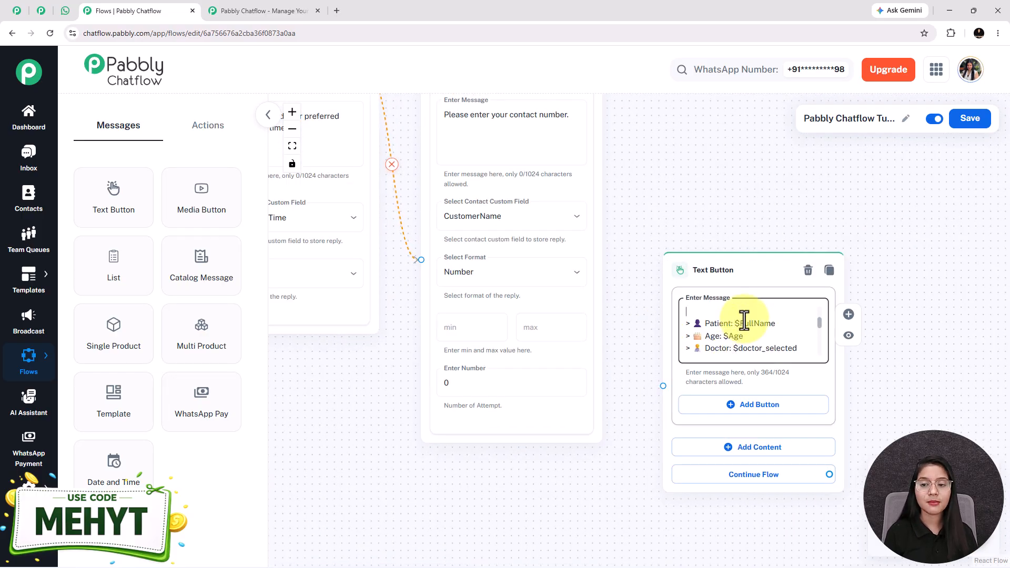
double_click(744, 323)
scroll(744, 323, down, 5)
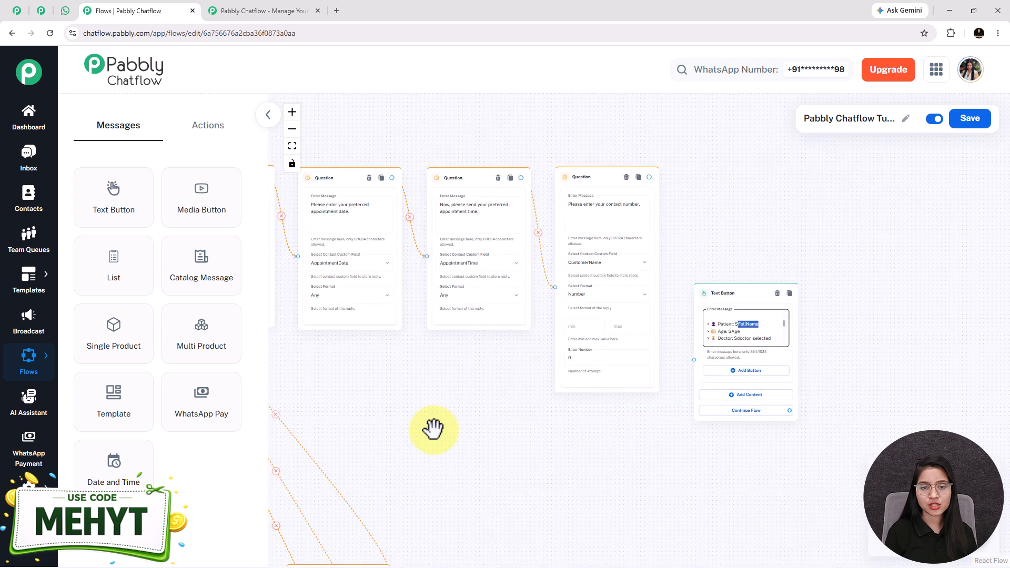
drag(428, 428, 652, 435)
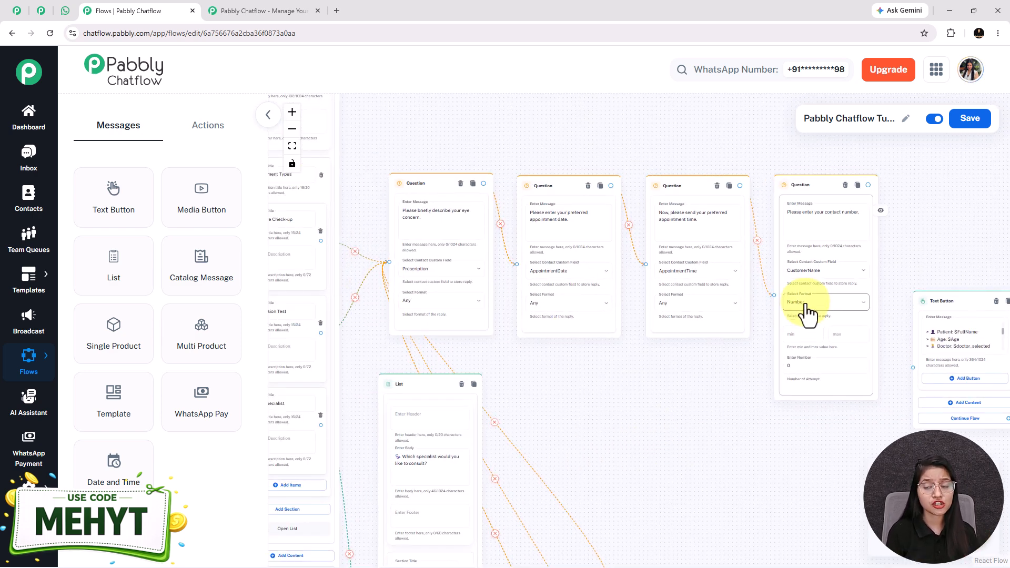
Move the summary Text Button block up and connect the contact number question's output to it
drag(832, 409, 572, 419)
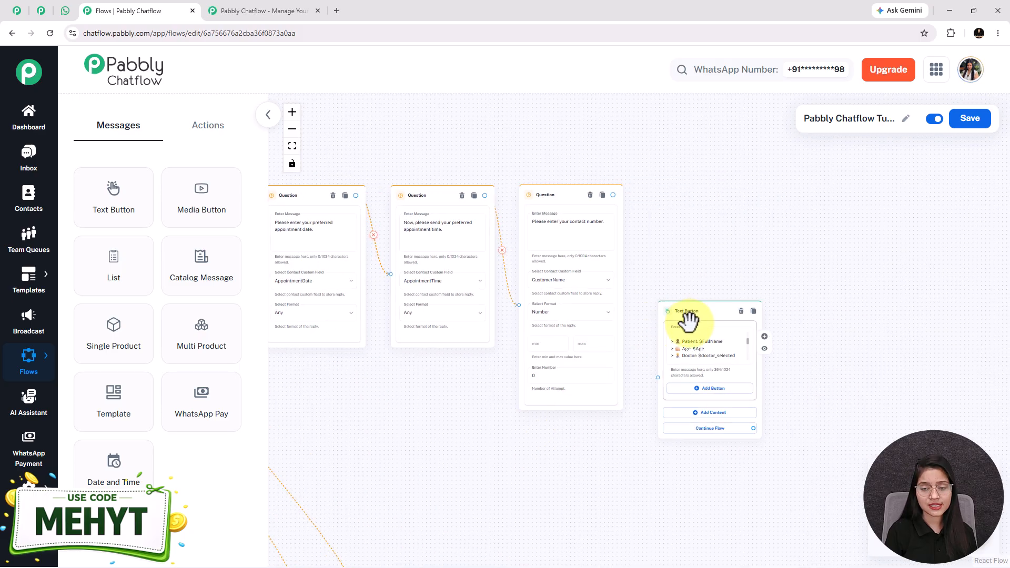
drag(687, 315, 688, 275)
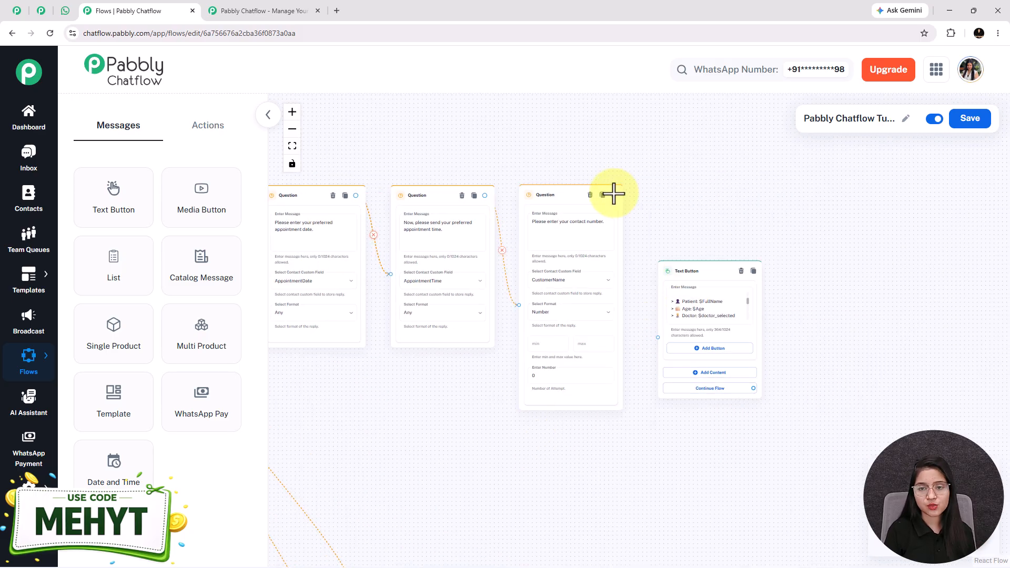
drag(615, 196, 658, 317)
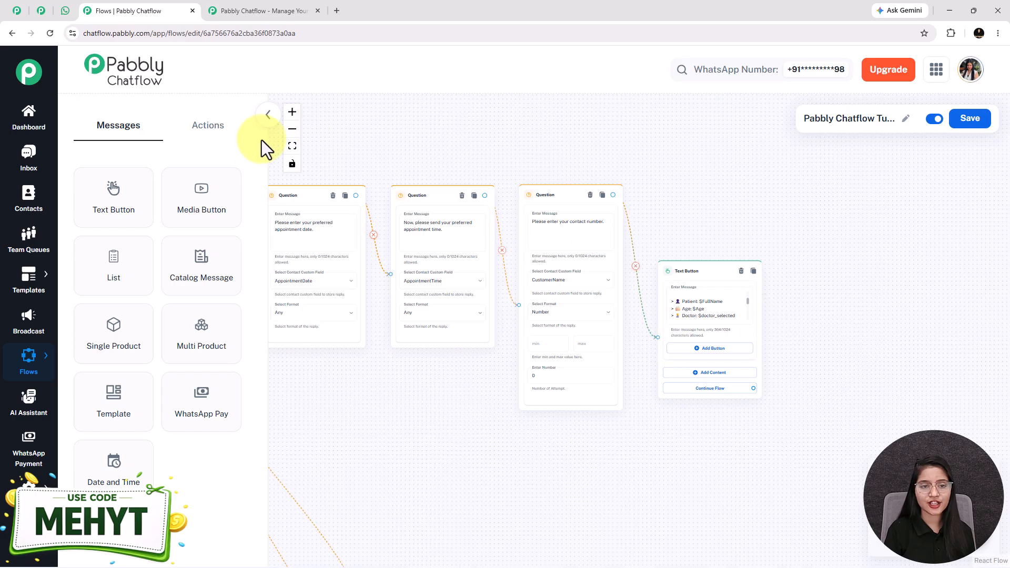
Locate the Eye Treatments item in the services list and examine its Eye Treatments & Charges reply in the WhatsApp demo chat
click(292, 145)
drag(434, 356, 669, 350)
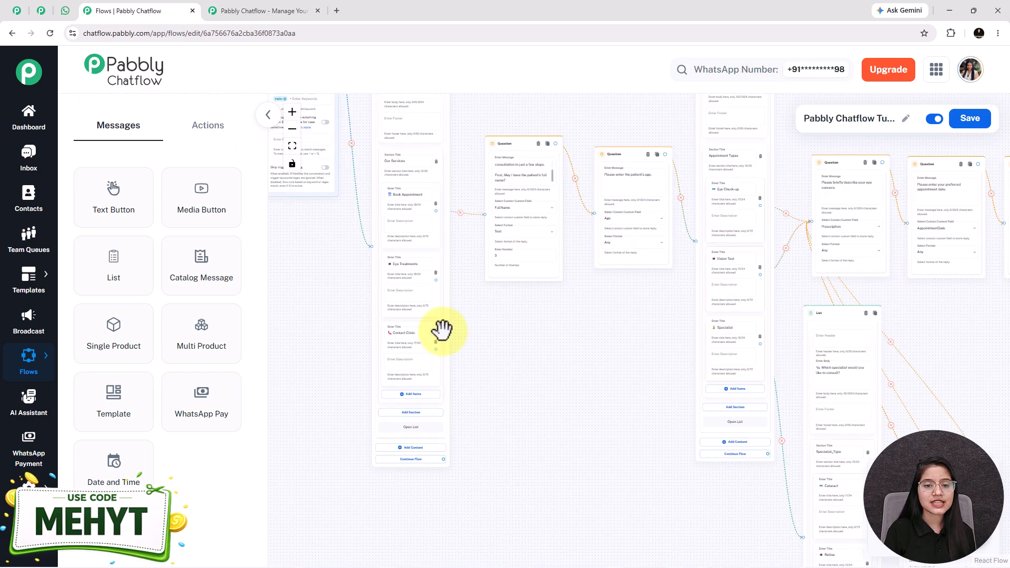
scroll(441, 329, up, 3)
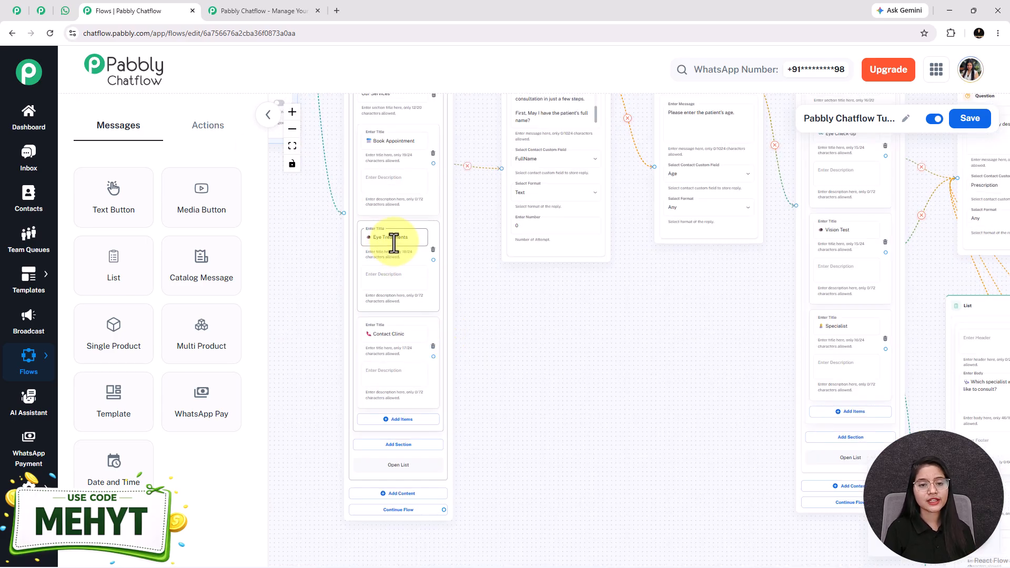
click(65, 11)
scroll(579, 275, down, 5)
drag(450, 174, 691, 362)
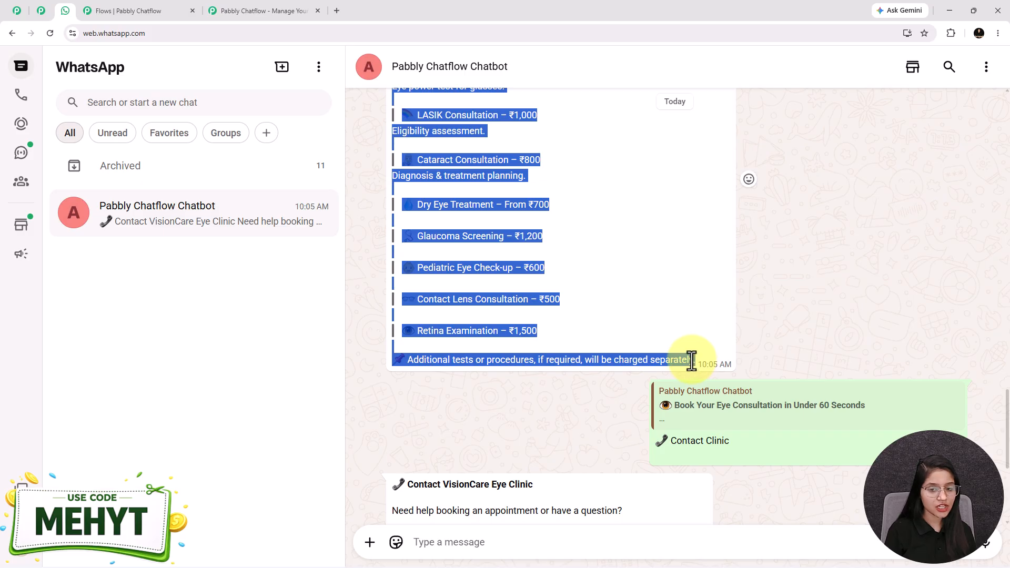
scroll(519, 249, up, 3)
click(610, 169)
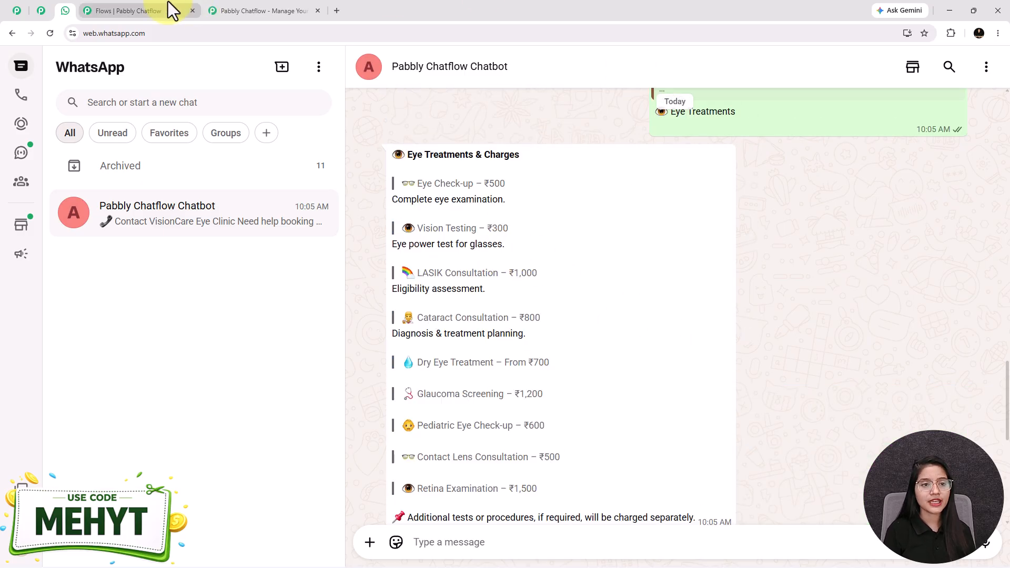
click(158, 11)
Add a Text Button block containing the Eye Treatments & Charges price list and connect the Eye Treatments item to it
drag(108, 198, 549, 299)
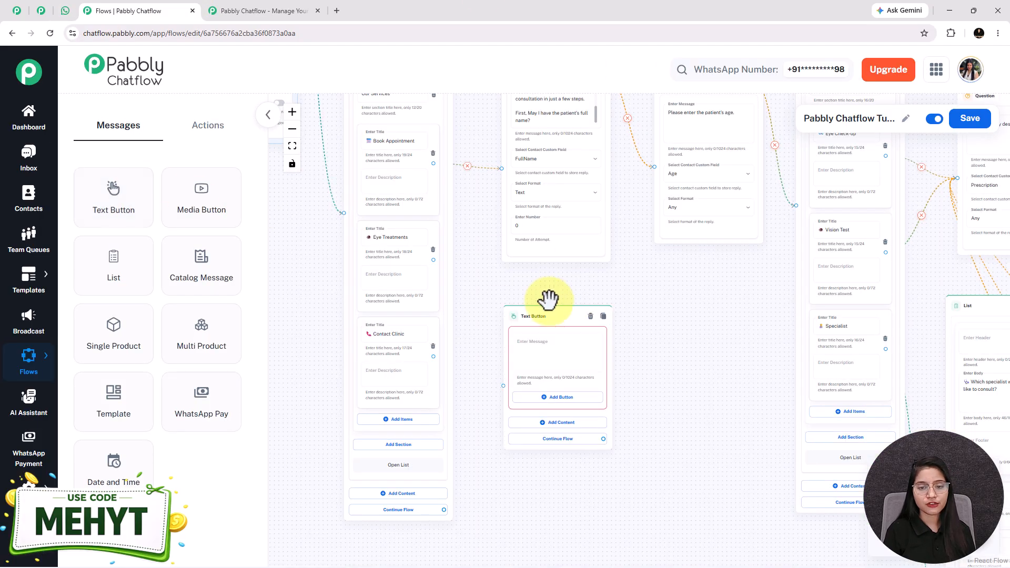
click(552, 354)
scroll(552, 354, up, 3)
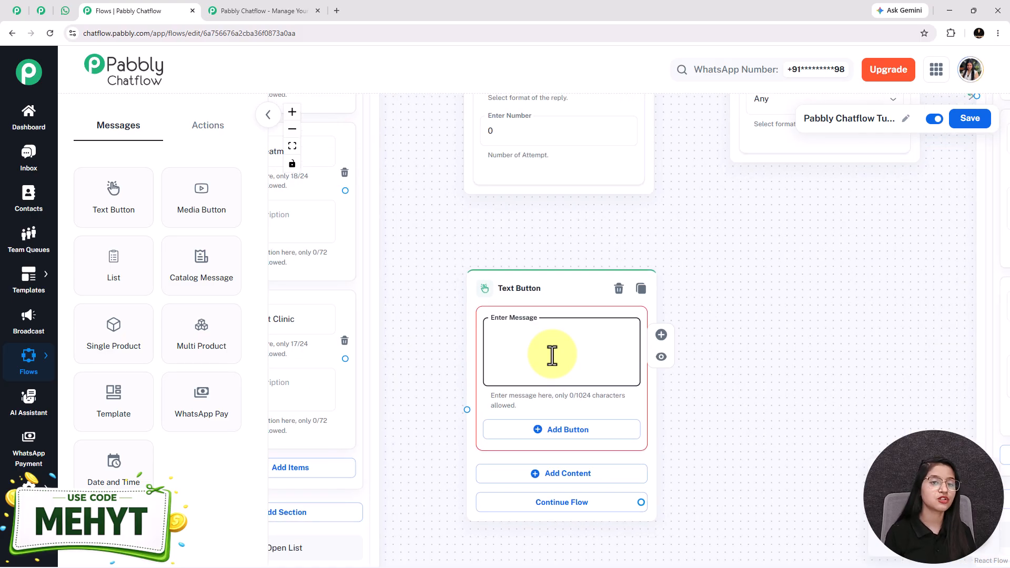
key(ctrl+v)
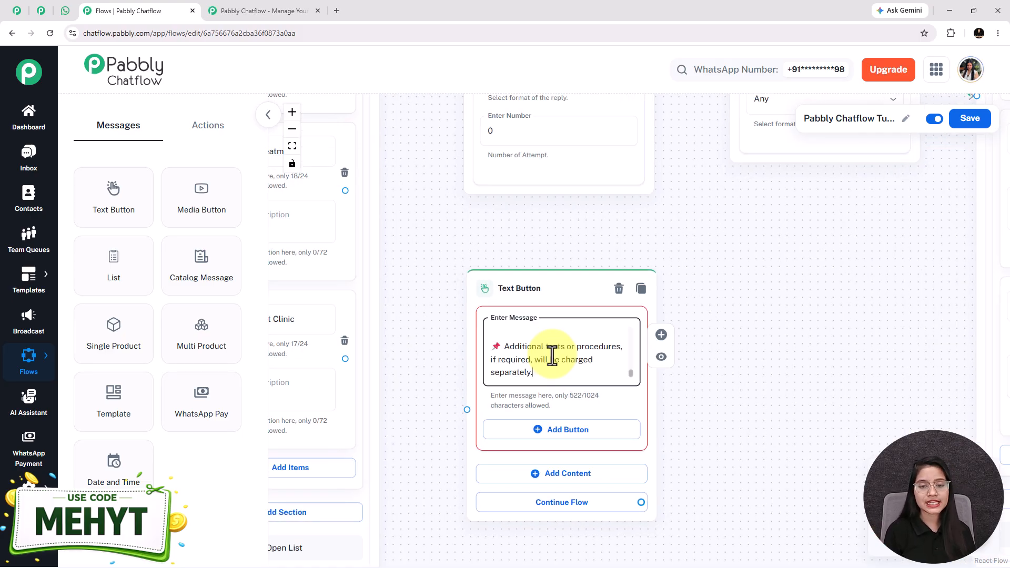
scroll(551, 358, up, 10)
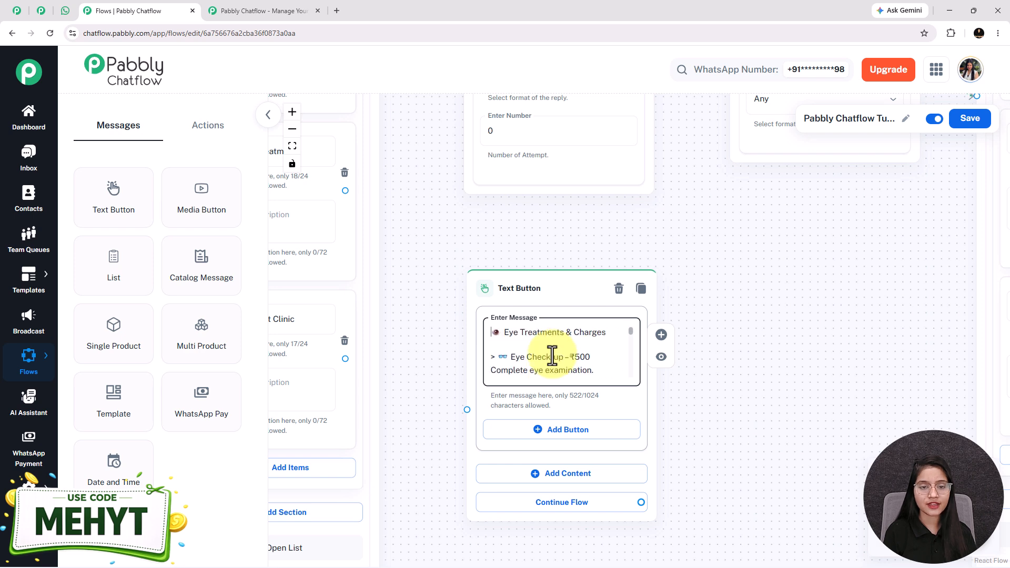
drag(345, 190, 467, 410)
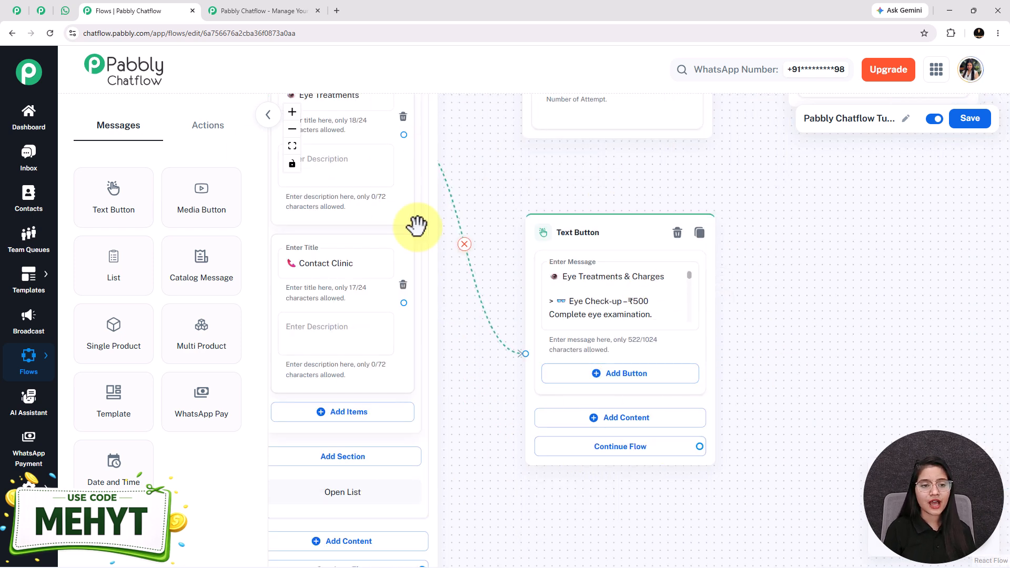
Add another Text Button block beside the price list and paste the clinic contact message ending "We look forward to helping you achieve clearer, healthier vision."
drag(111, 207, 816, 361)
click(829, 282)
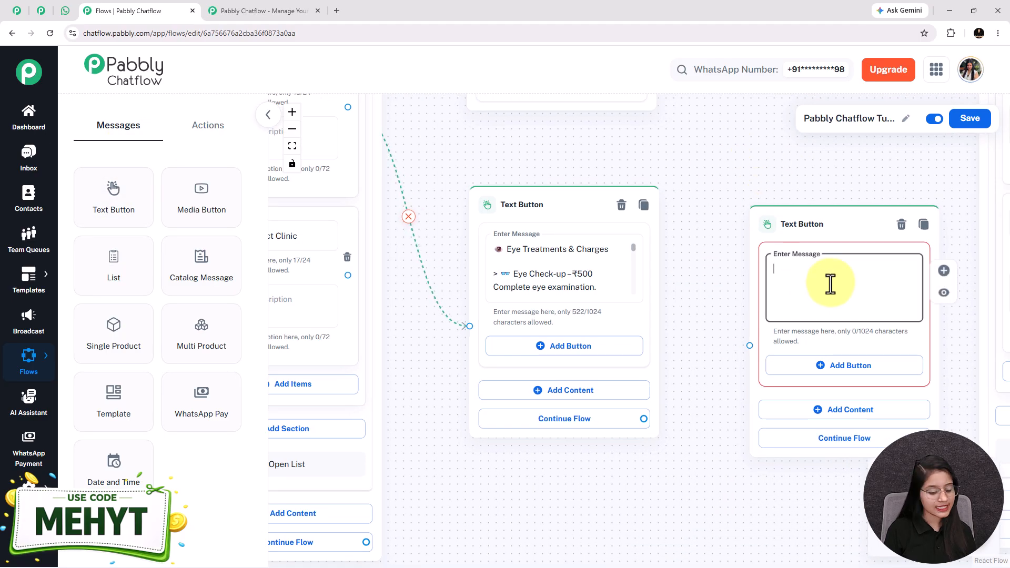
key(ctrl+v)
click(374, 299)
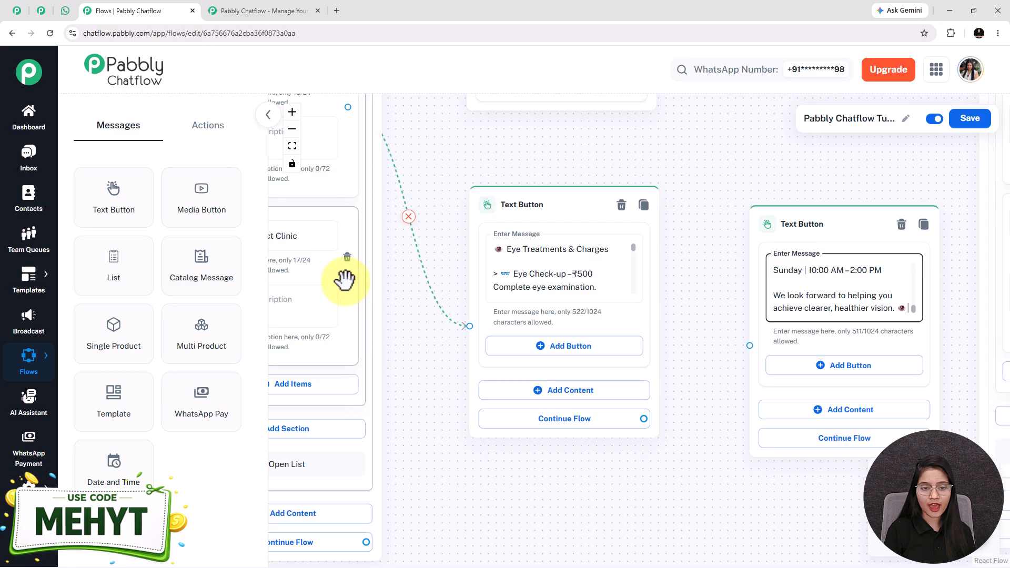
Connect the Contact Clinic list item to the clinic contact message block and save the flow
drag(348, 273, 749, 345)
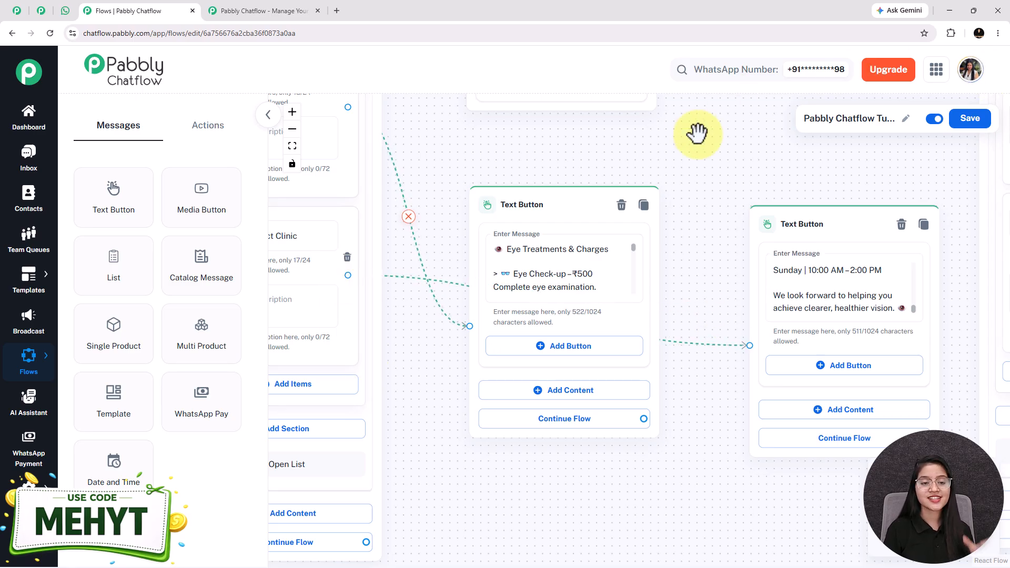
click(292, 146)
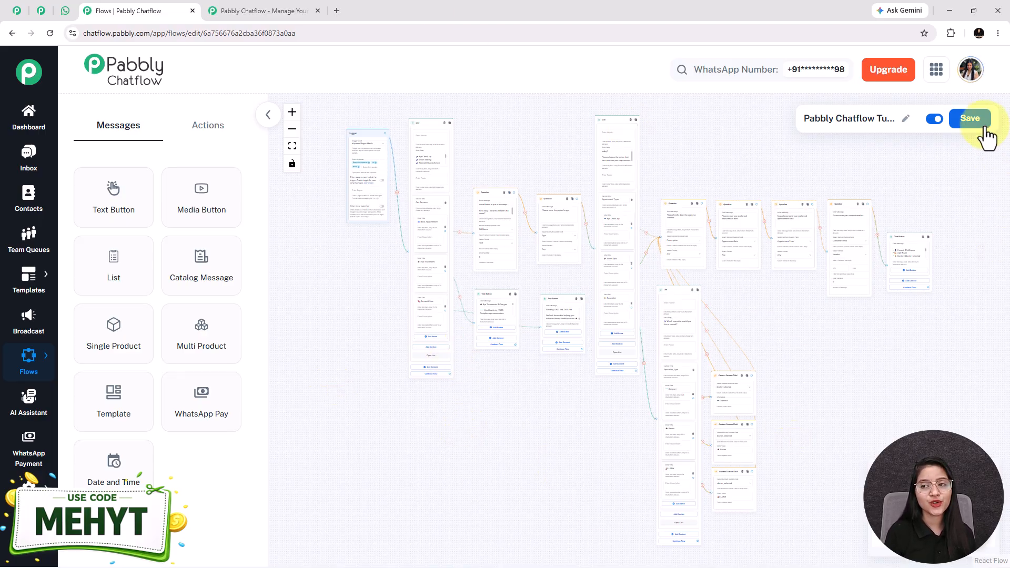
click(969, 119)
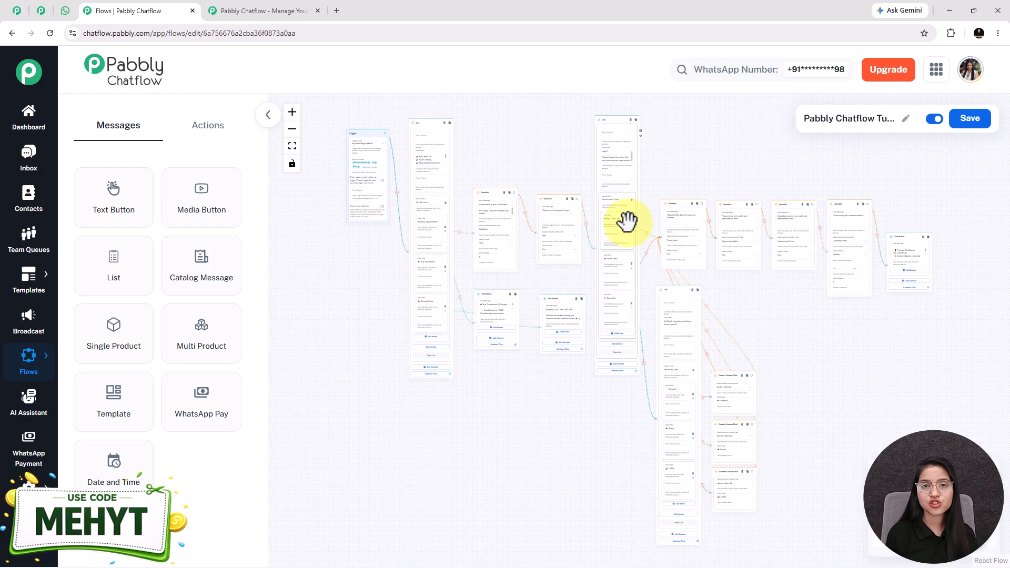
drag(847, 352, 834, 363)
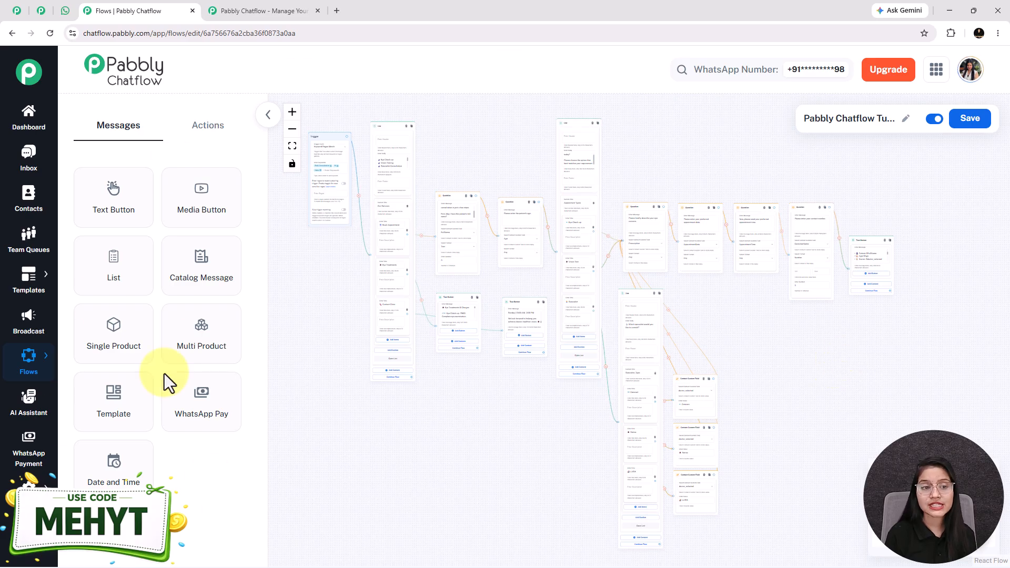
click(203, 138)
click(119, 126)
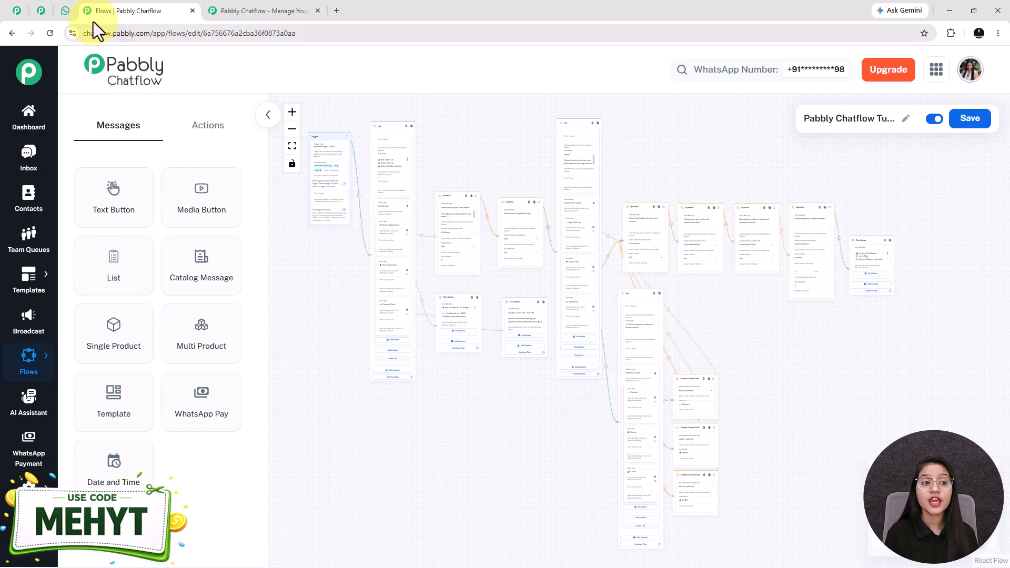
Review the demo booking conversation in WhatsApp Web from the appointment summary back to the patient's age question, and return to the flow editor
click(64, 10)
scroll(602, 318, up, 10)
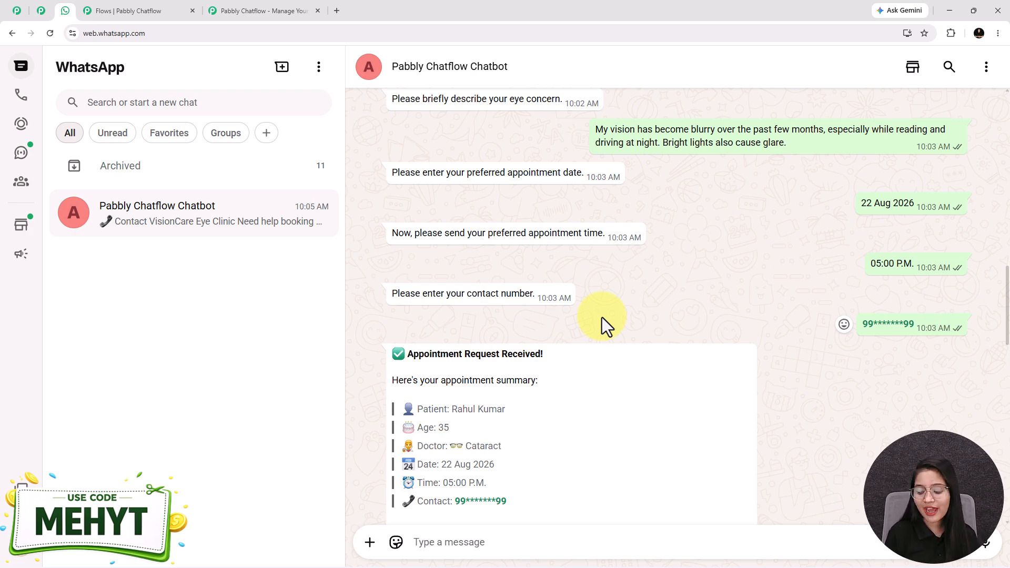
scroll(602, 317, up, 8)
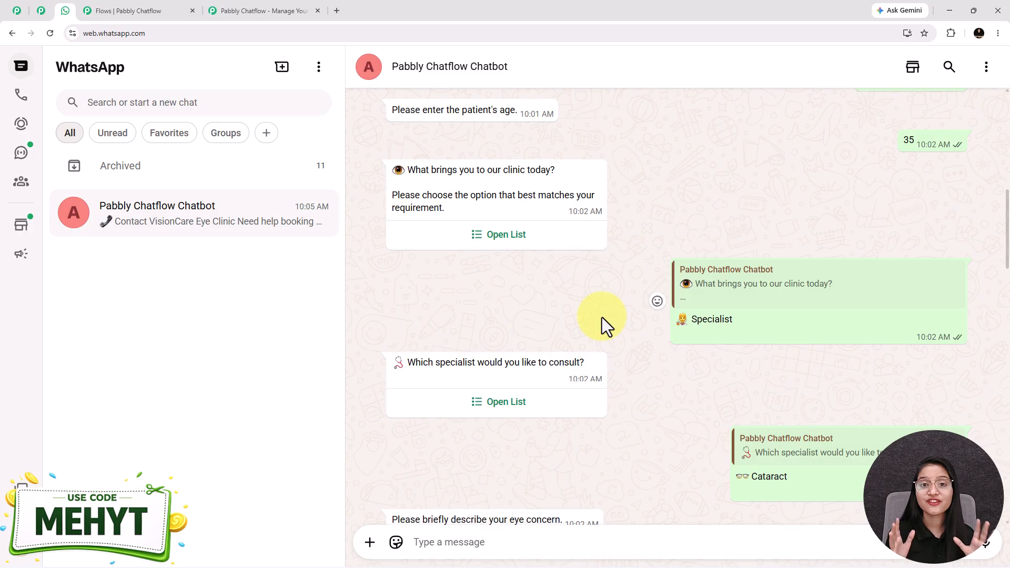
click(120, 11)
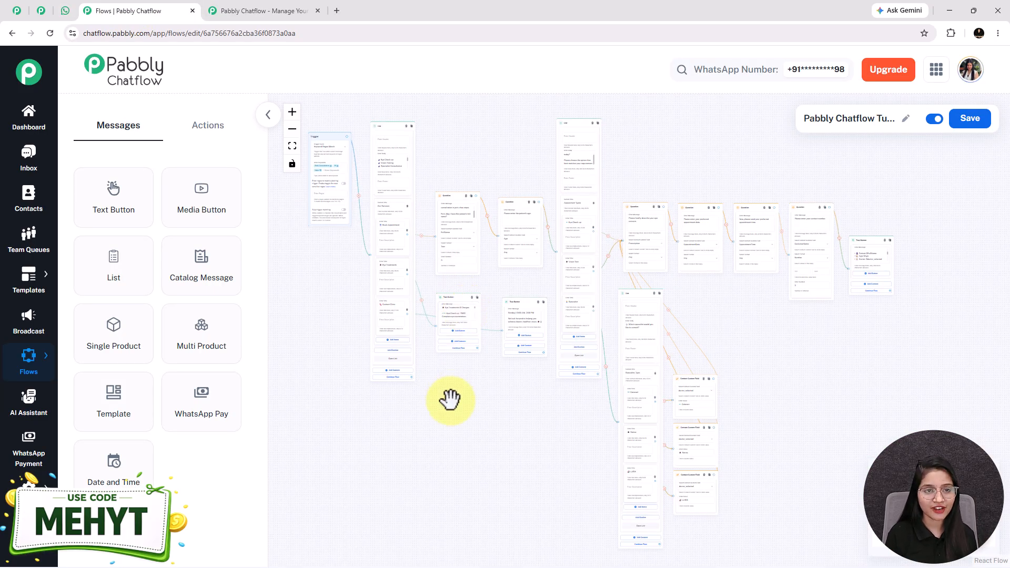
Switch to the Pabbly Chatflow website and dismiss its iOS Launch Offer popup
click(229, 10)
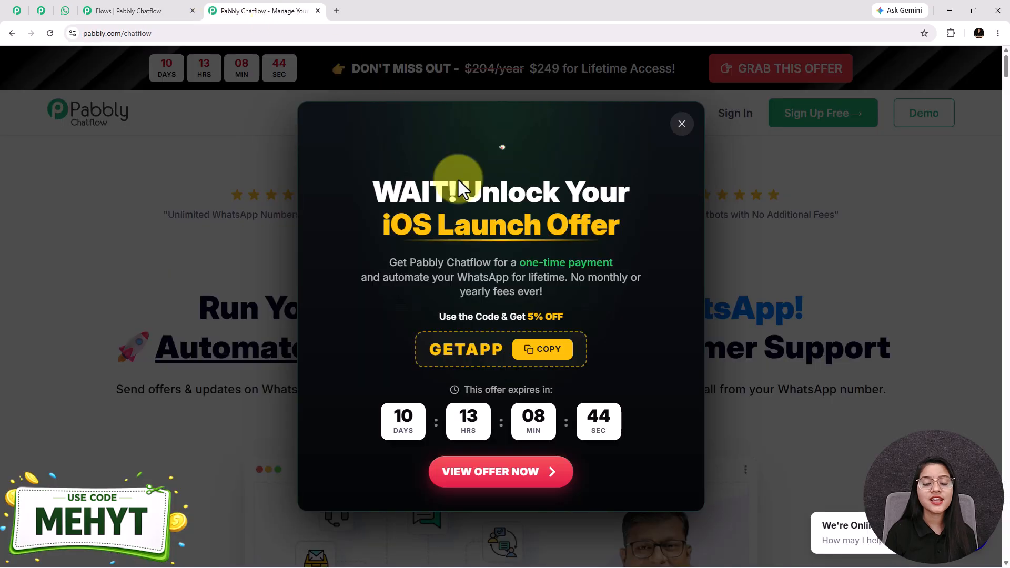
click(681, 125)
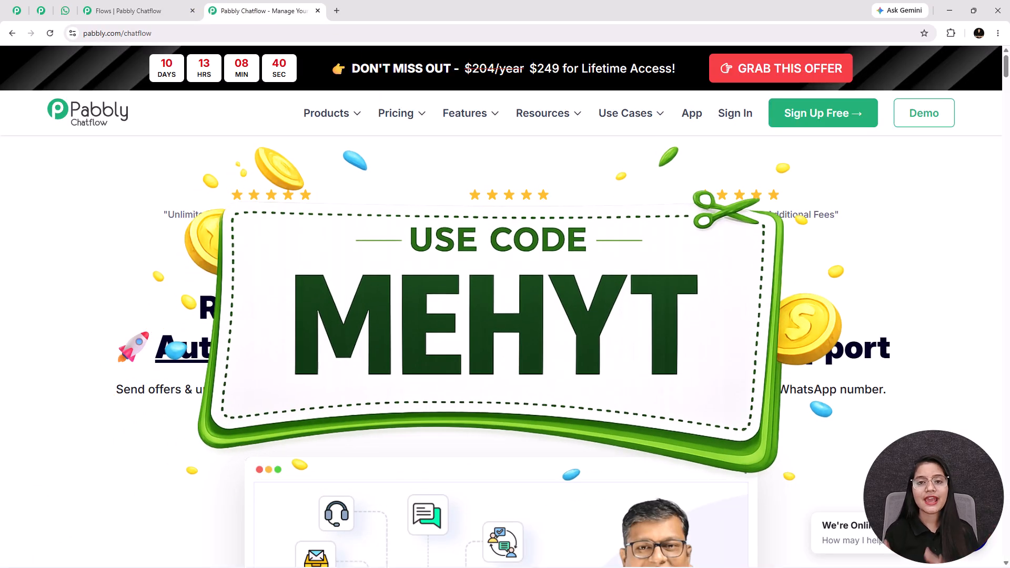